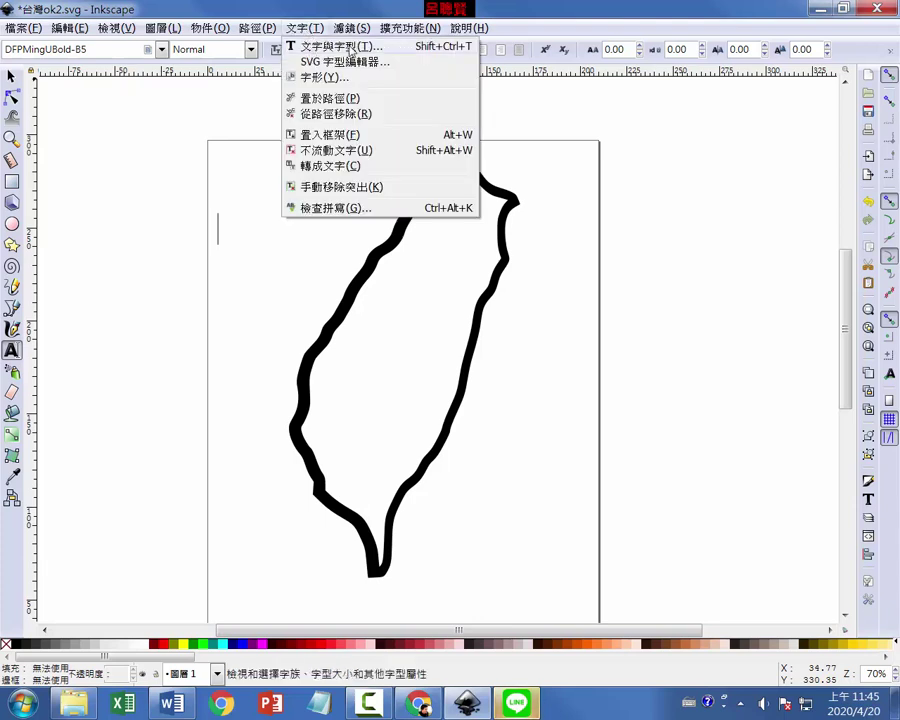
Open the Text and Font settings and add the character 福 as text beside the upper-left part of the Taiwan outline.
left_click(345, 46)
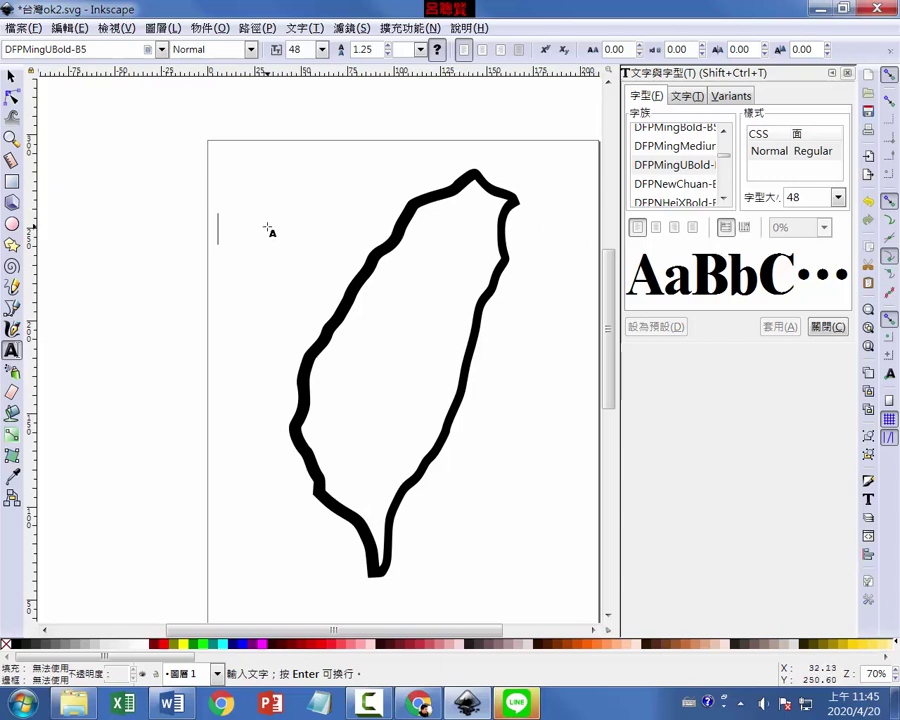
key("shift+F2")
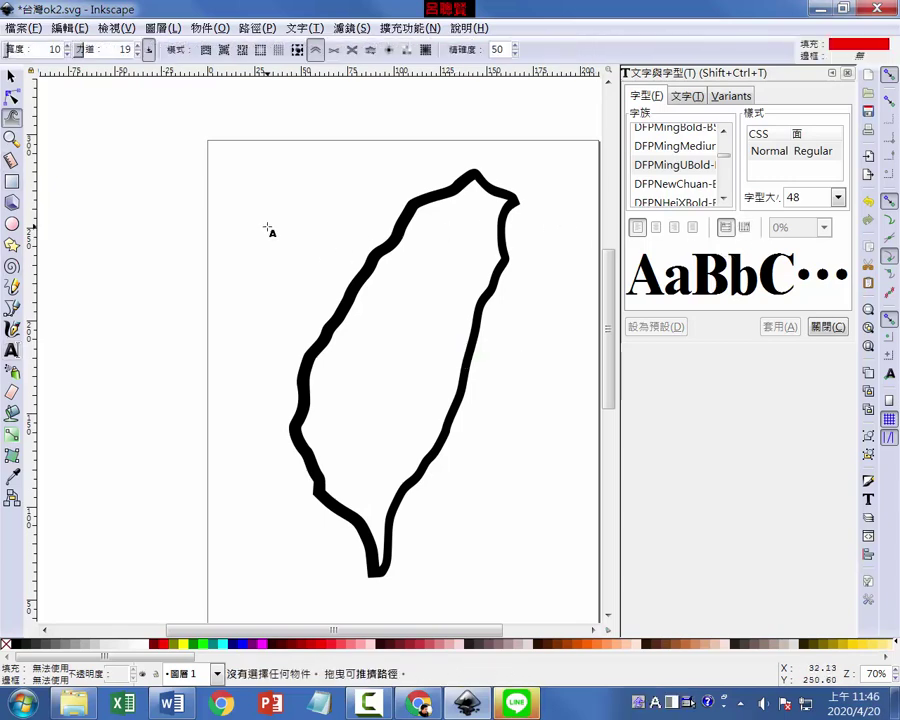
left_click(247, 247)
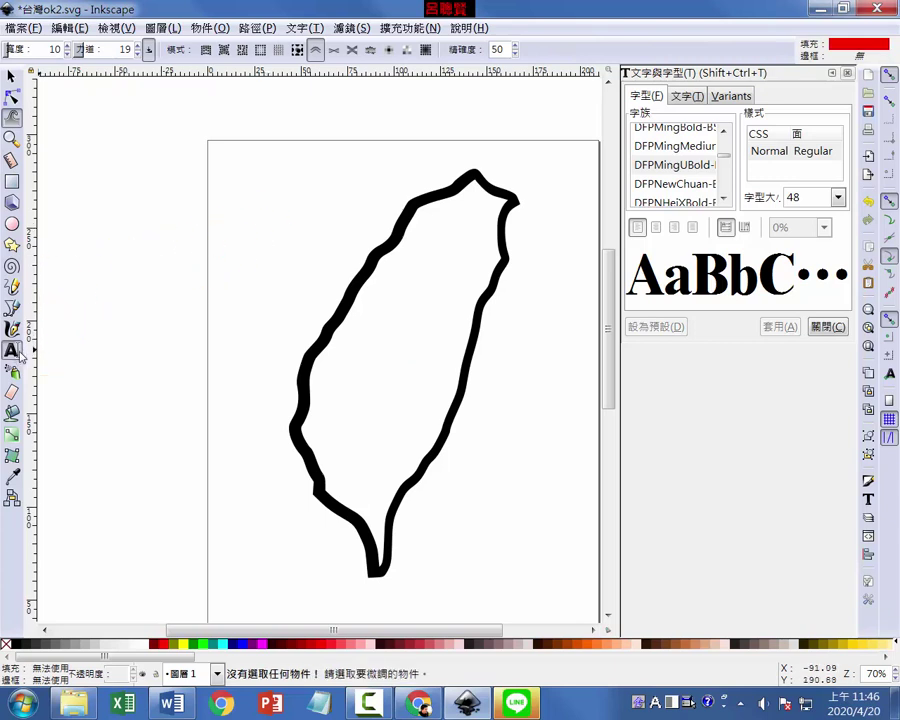
left_click(14, 350)
left_click(265, 221)
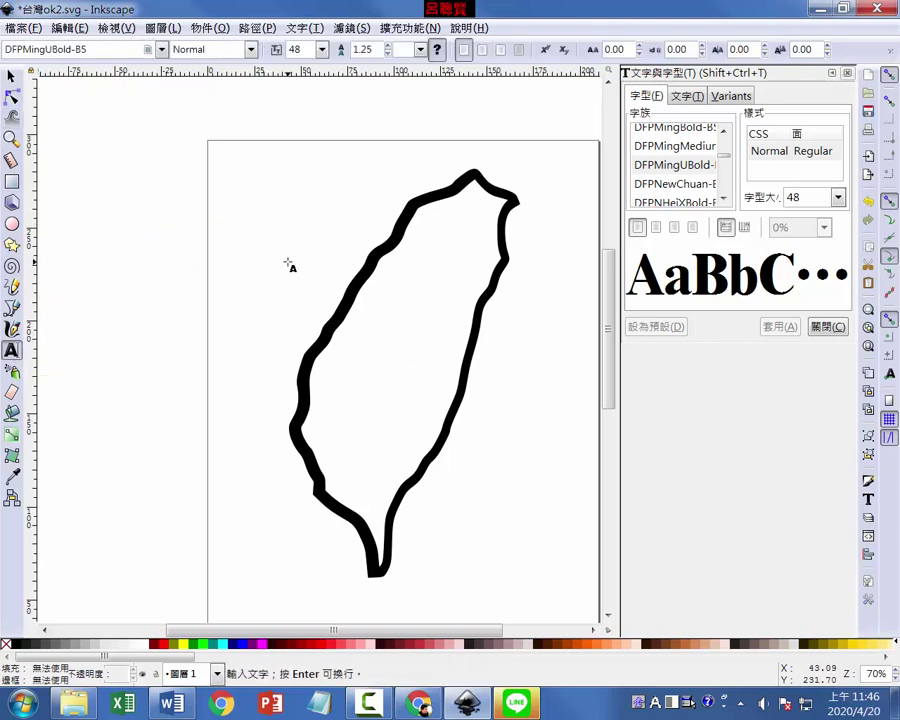
type("ifmr")
key("BackSpace")
key("BackSpace")
key("BackSpace")
key("BackSpace")
key("shift")
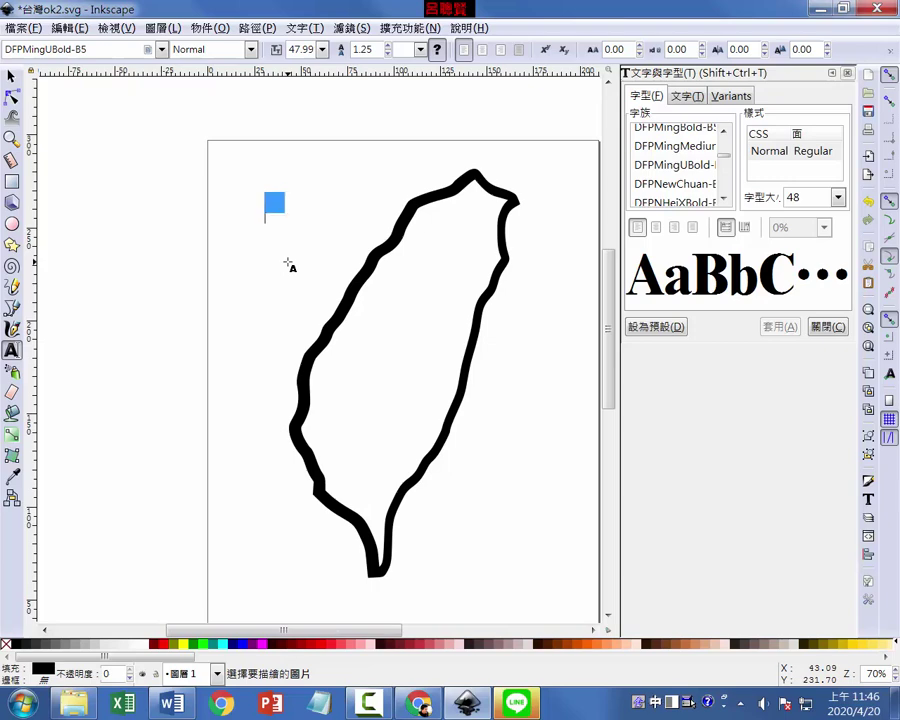
type("ifmrw")
key("space")
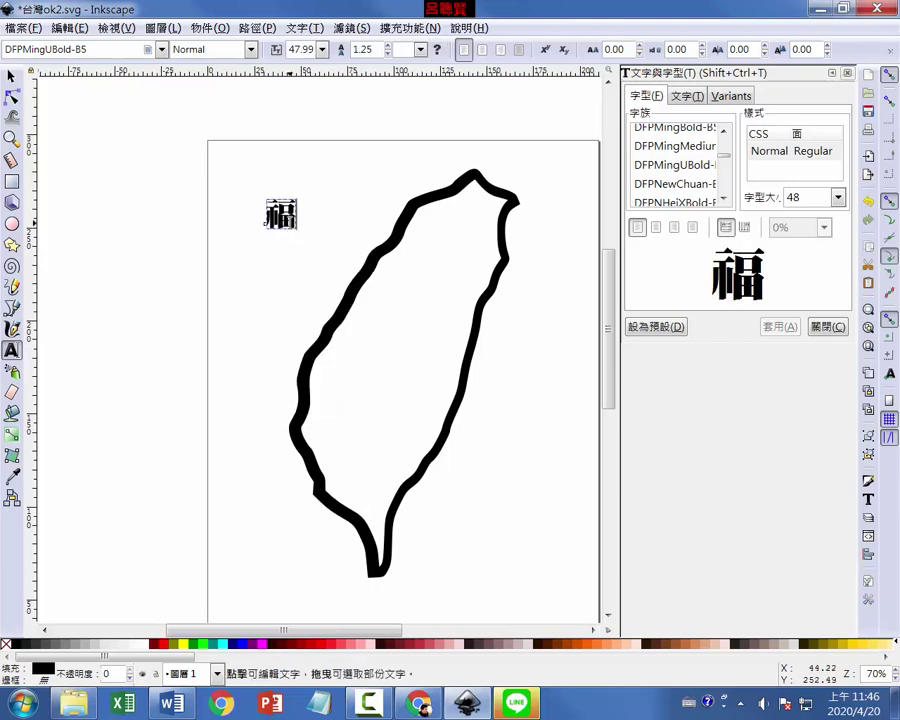
Set the font size of the 福 text to 144 and apply it.
key("ctrl+a")
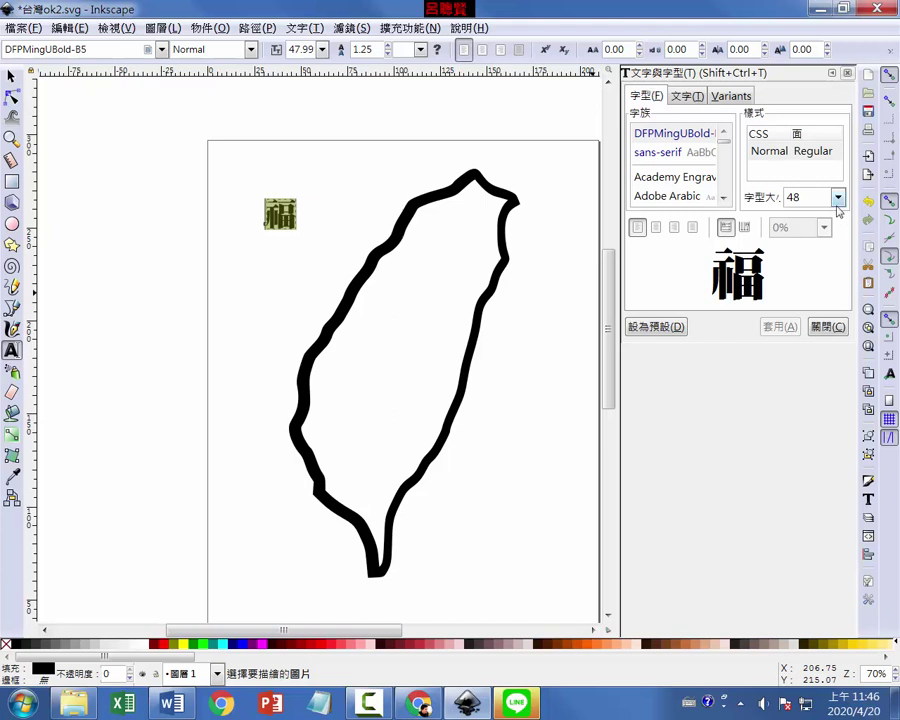
left_click(837, 197)
left_click(803, 634)
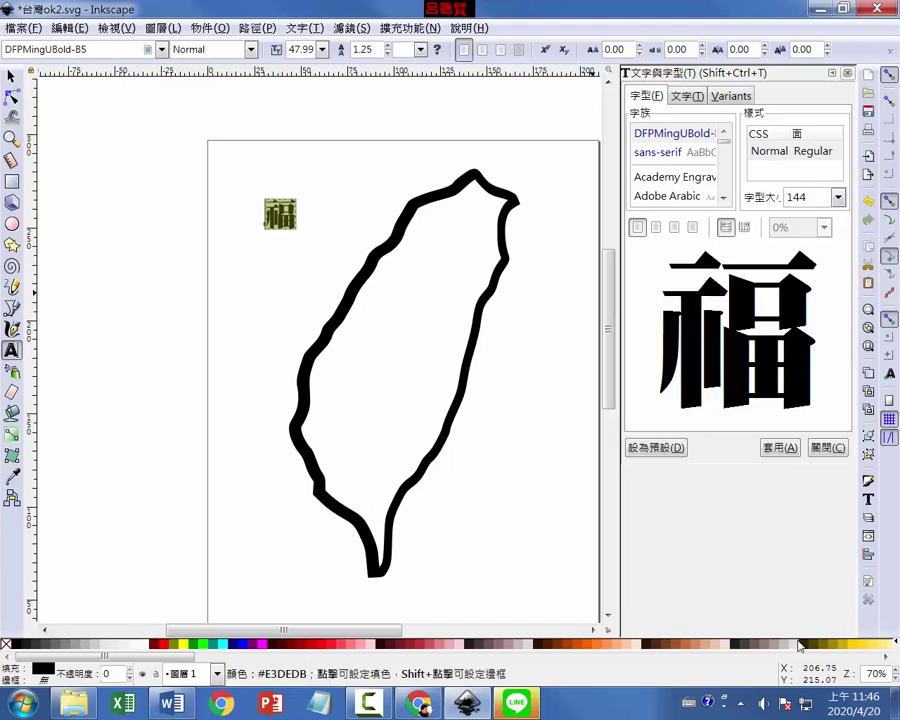
left_click(786, 450)
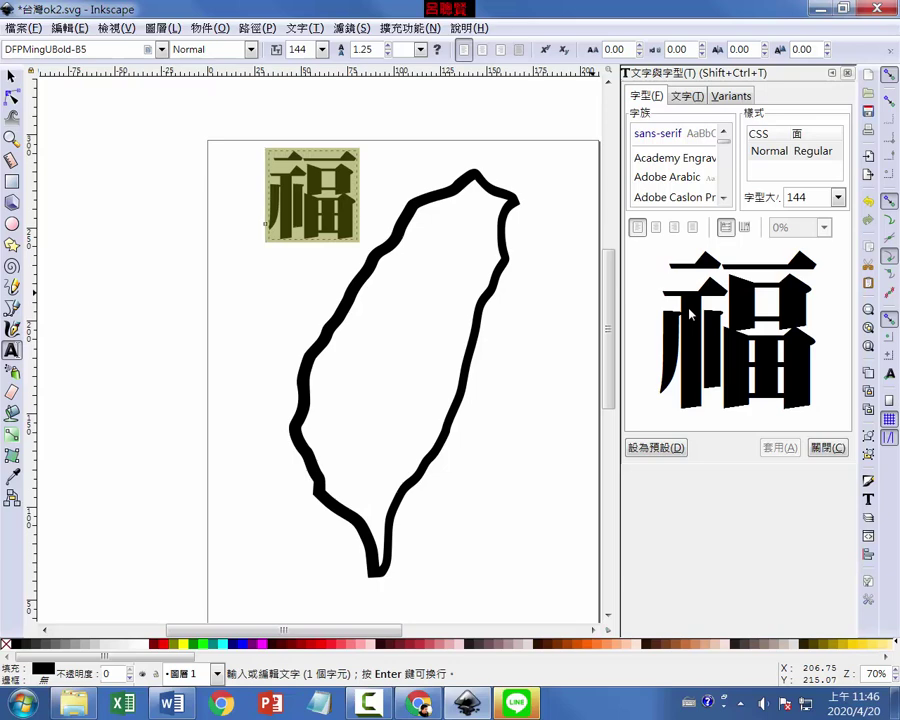
Change the font of the 福 text to DFPTanLiXBold-B5.
left_click(724, 198)
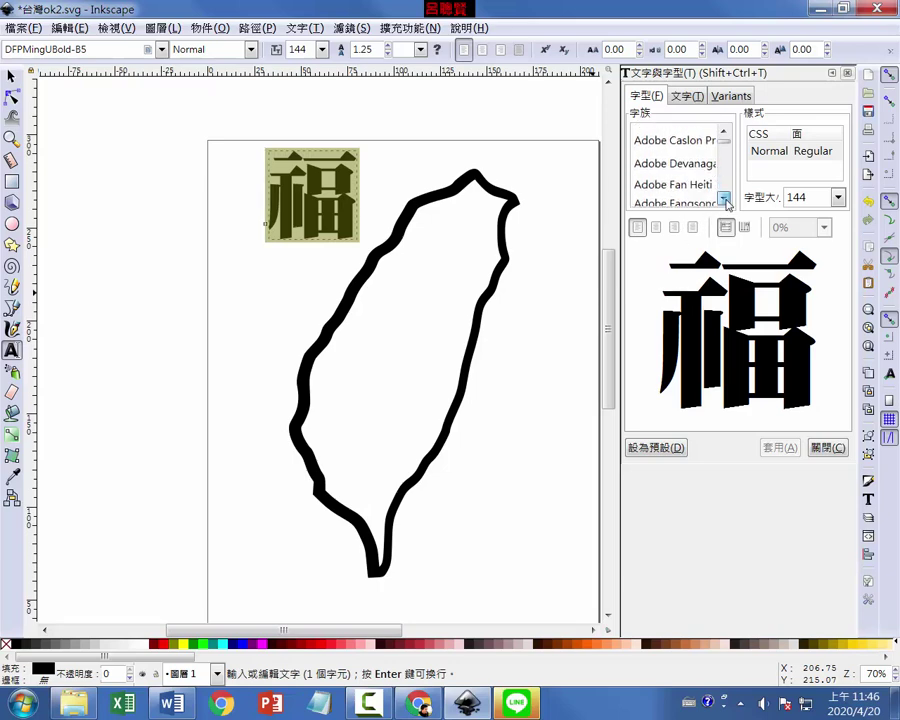
left_click(161, 49)
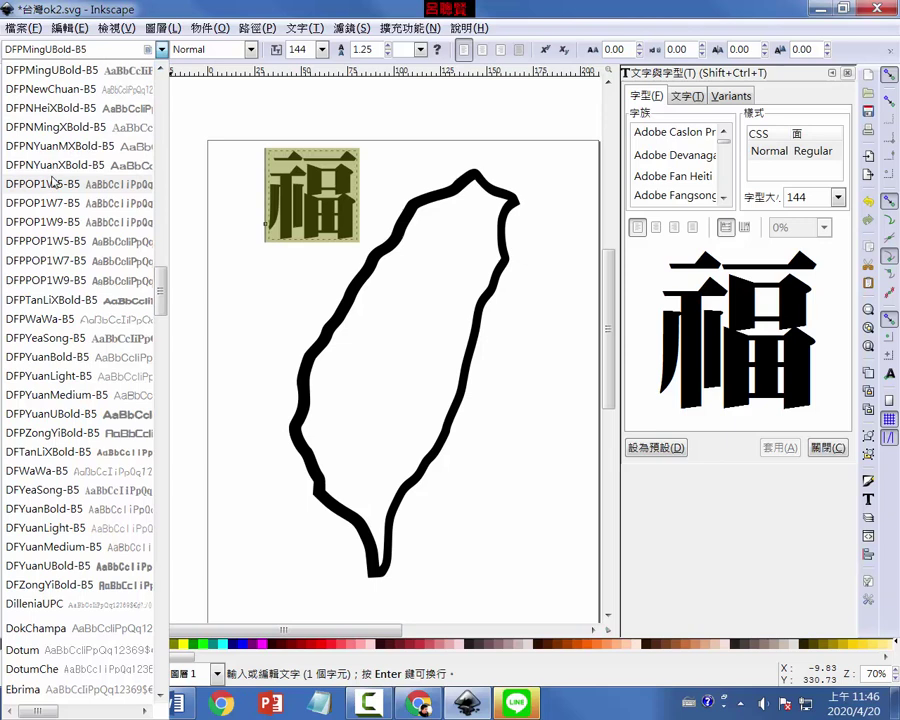
left_click(30, 302)
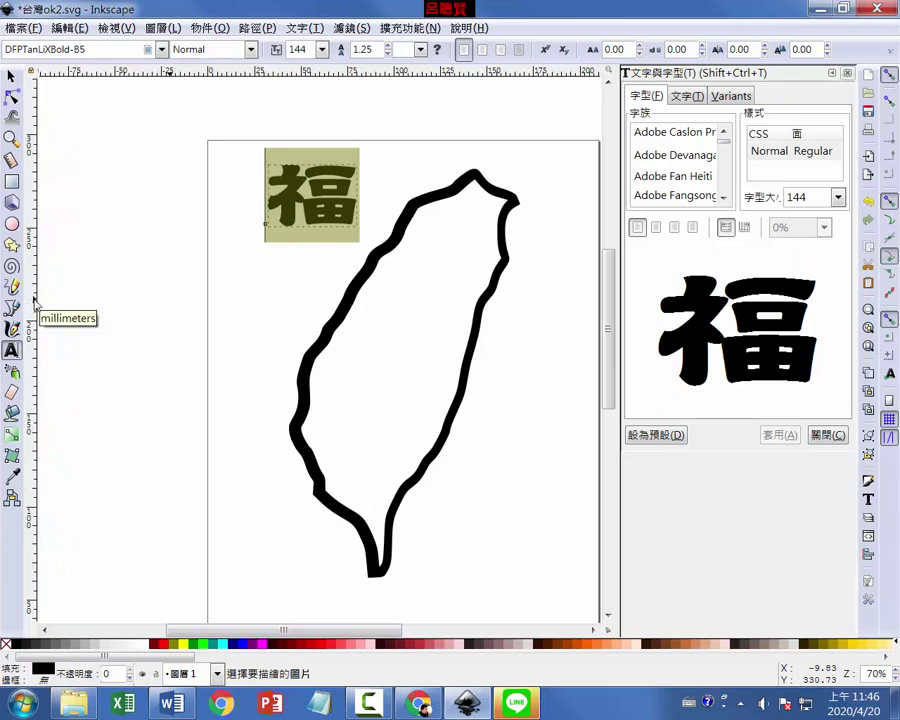
Preview 福 in the installed Chinese font families from DFLiHei-Md down to DFPMingUBold-B5.
scroll(726, 150, "down", 12)
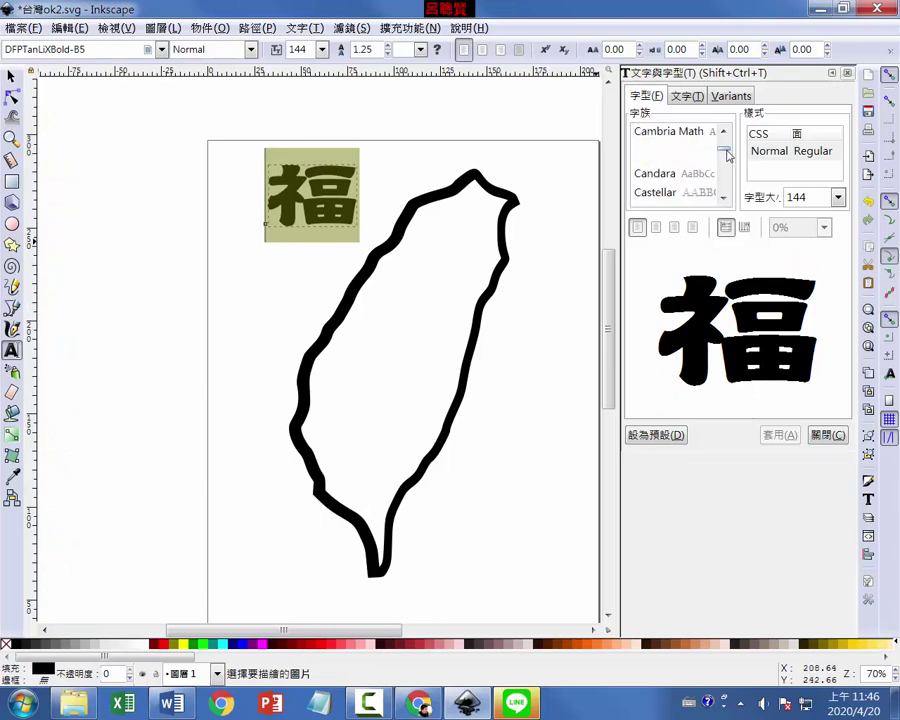
scroll(724, 154, "down", 5)
left_click(660, 134)
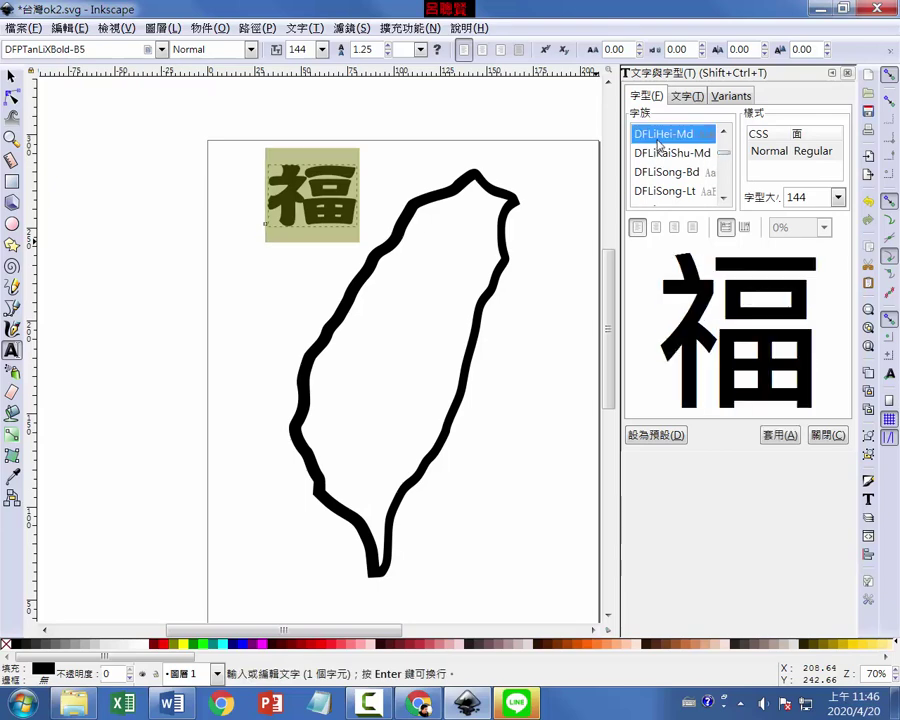
key("Down")
key("Down")
key("Down")
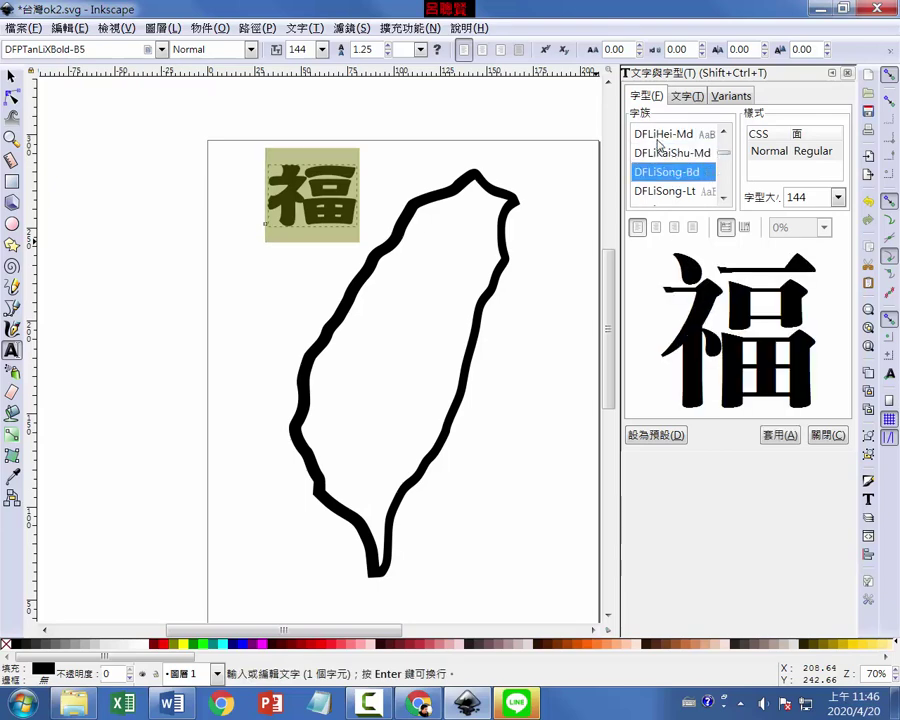
key("Down")
key("Down")
key("Down")
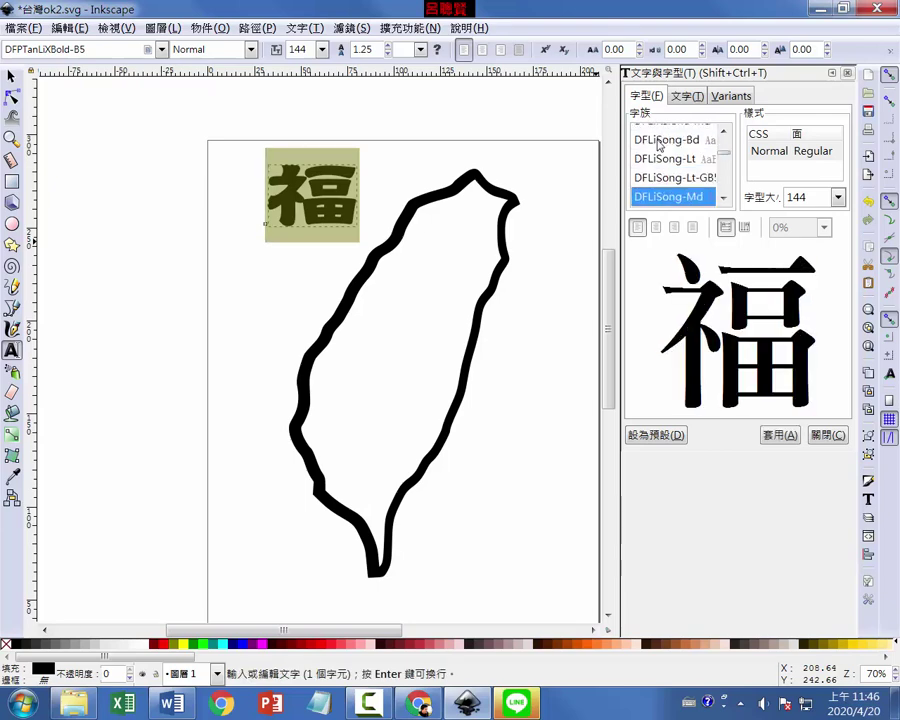
key("Down")
key("Down")
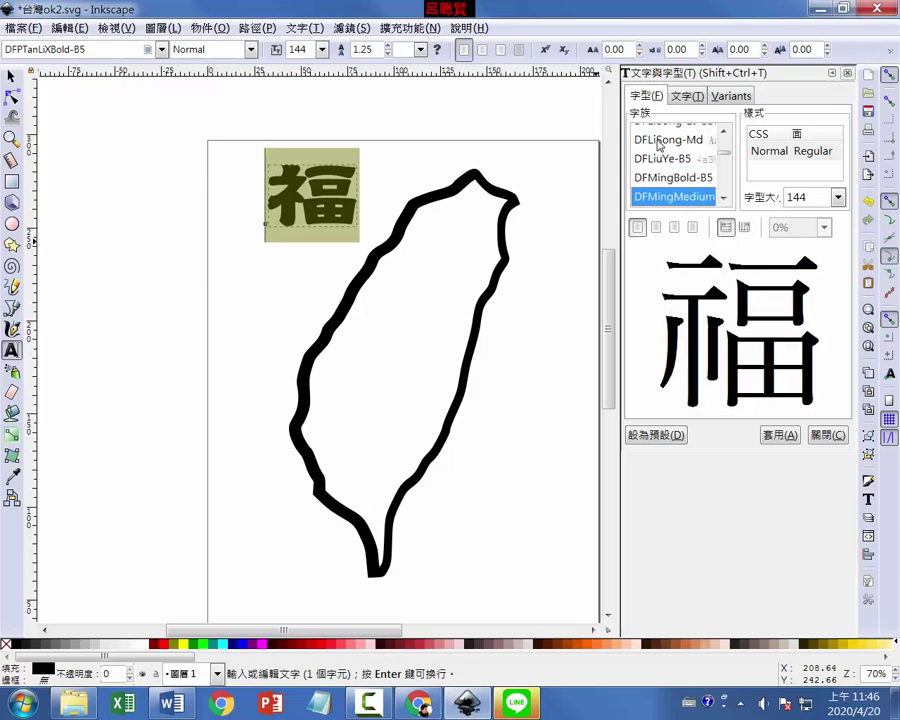
key("Up")
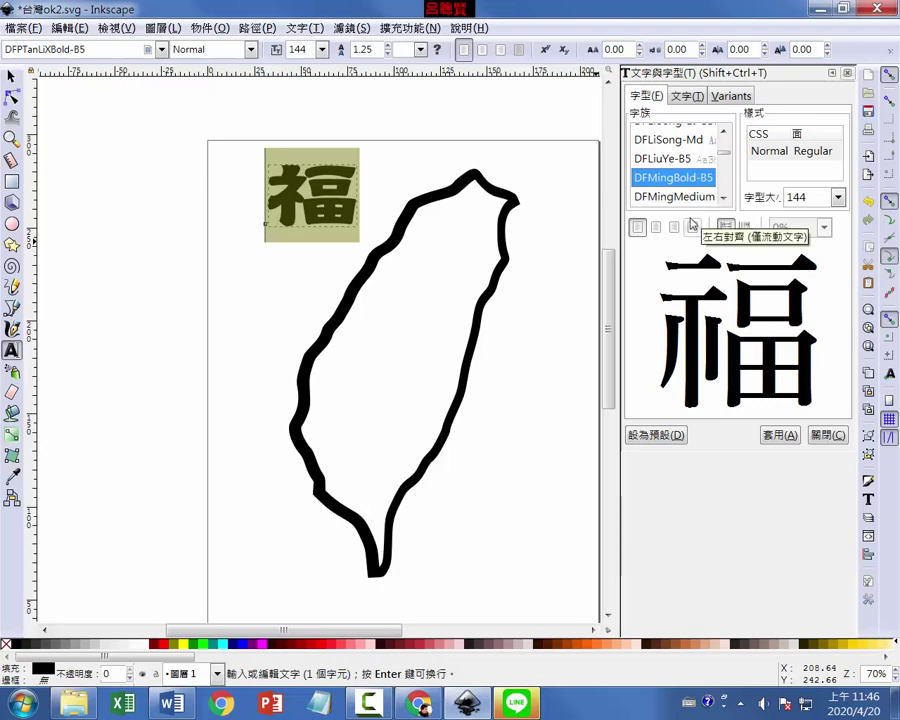
key("Down")
key("Up")
key("Down")
key("Down")
key("Down")
key("Down")
key("Down")
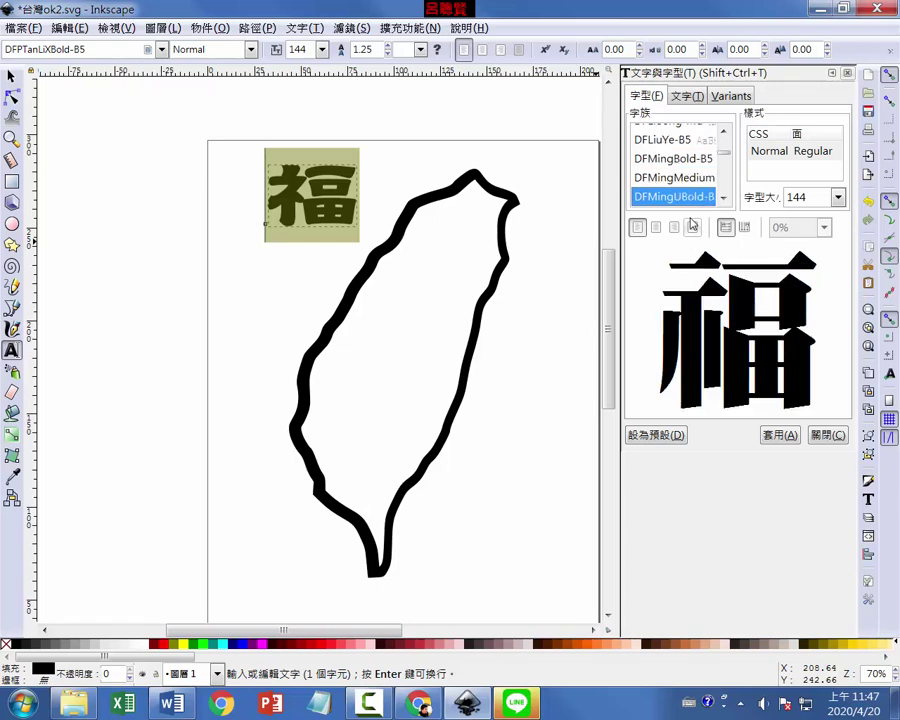
key("Down")
key("Down")
key("Down")
key("Down")
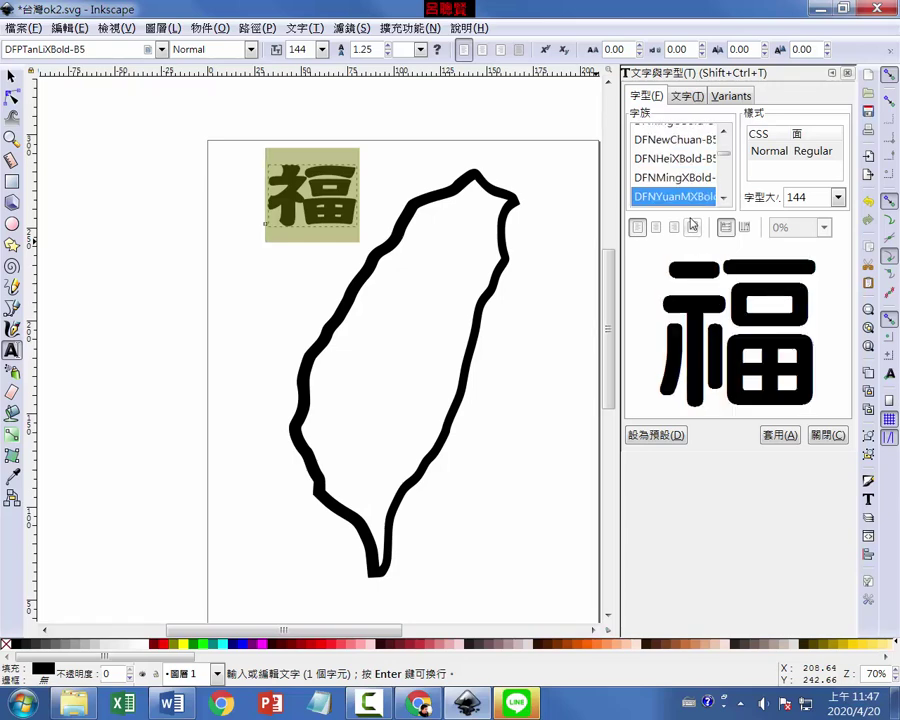
key("Down")
key("Down")
key("Down")
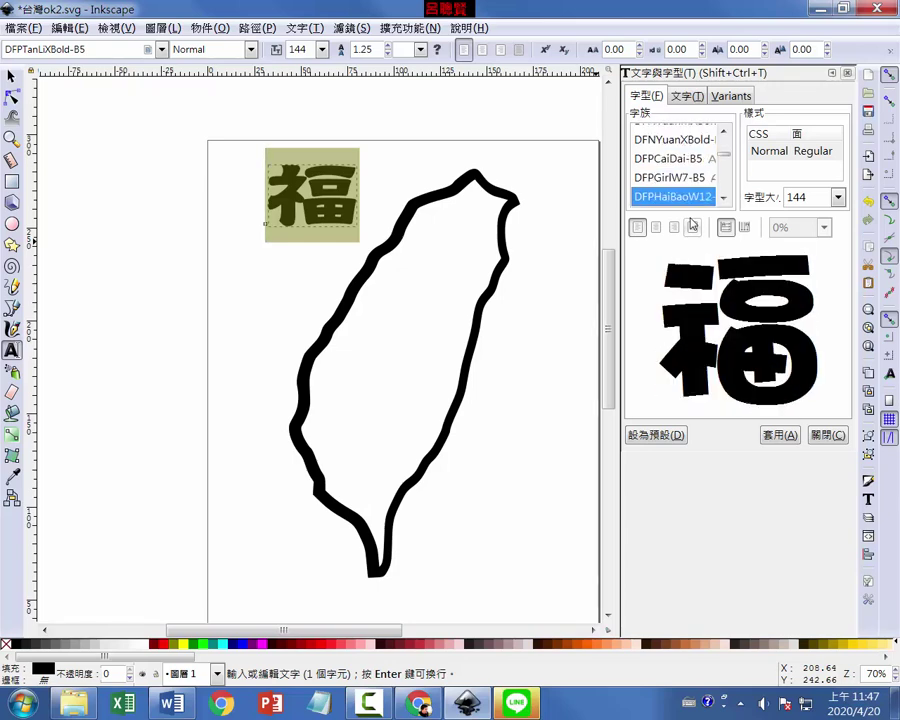
key("Down")
key("Down")
key("Down")
key("Down")
key("Down")
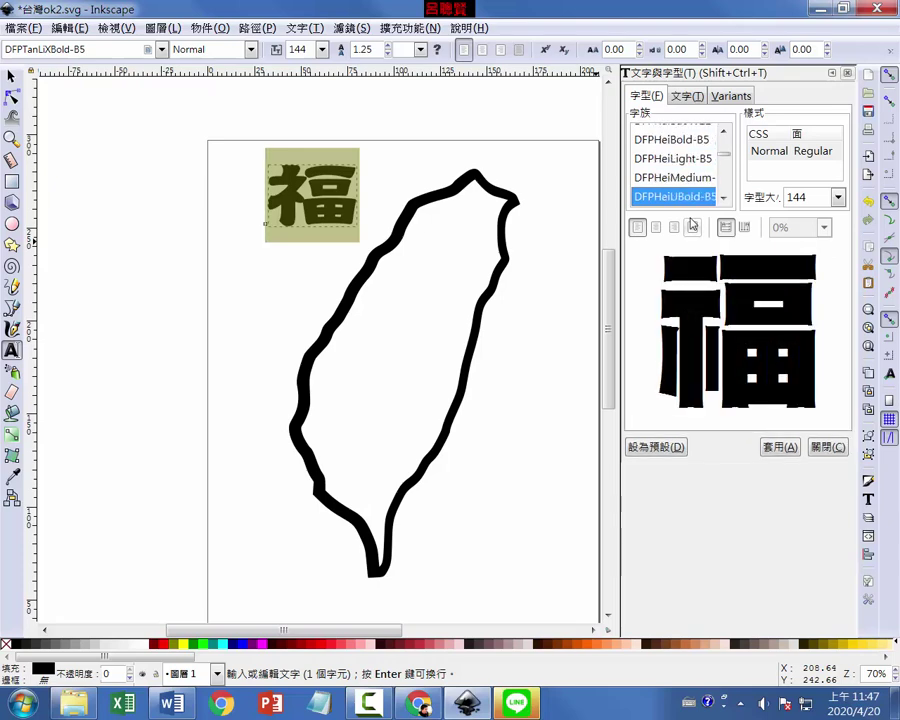
key("Down")
key("Down")
key("Down")
key("Down")
key("Down")
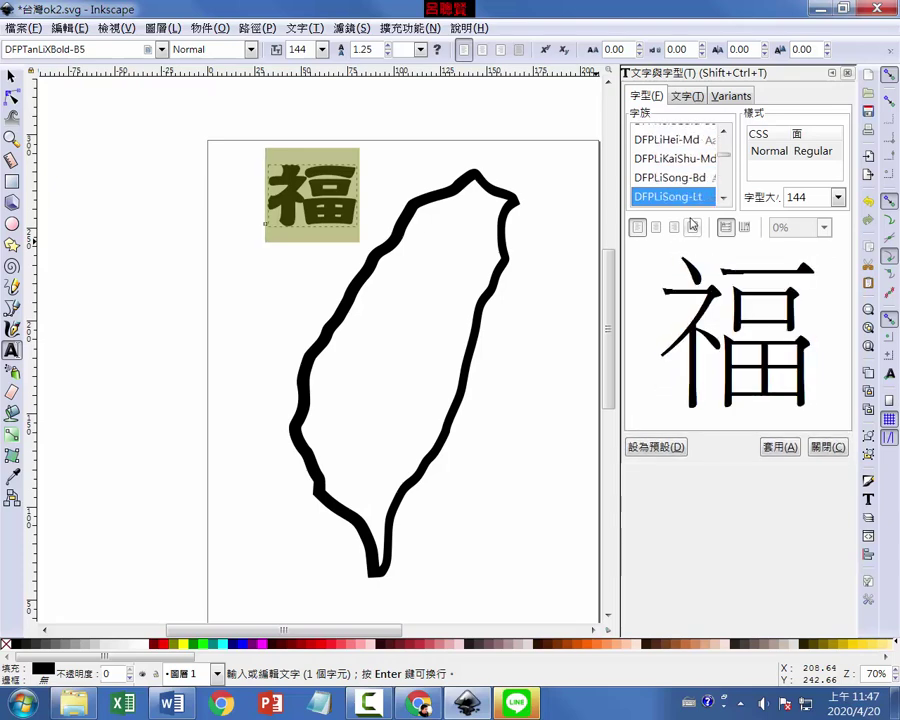
key("Down")
key("Down")
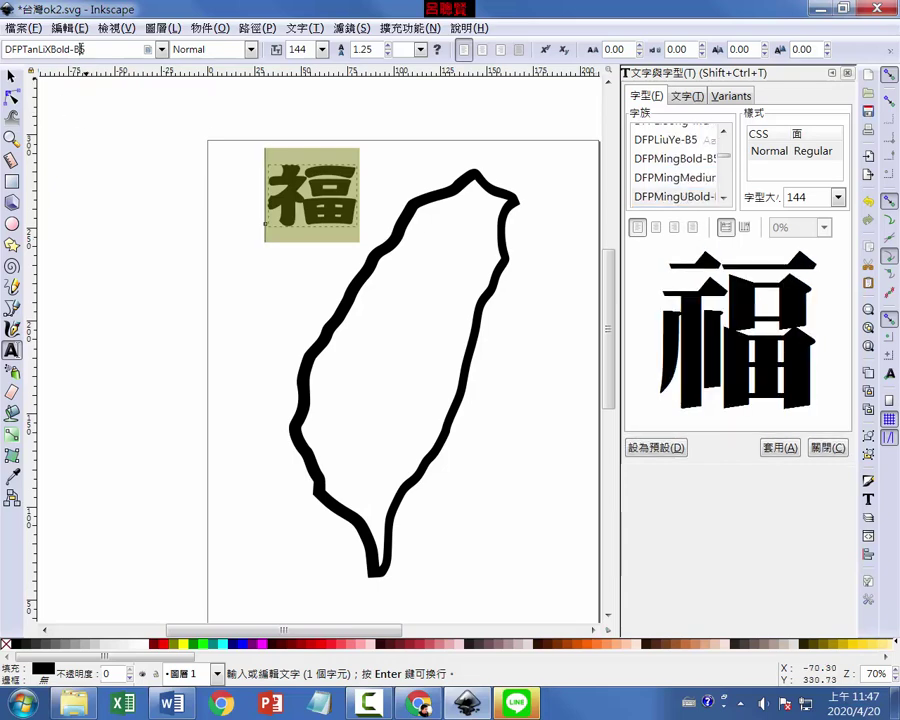
Apply the DFPMingUBold-B5 font to the 福 text.
left_click(162, 49)
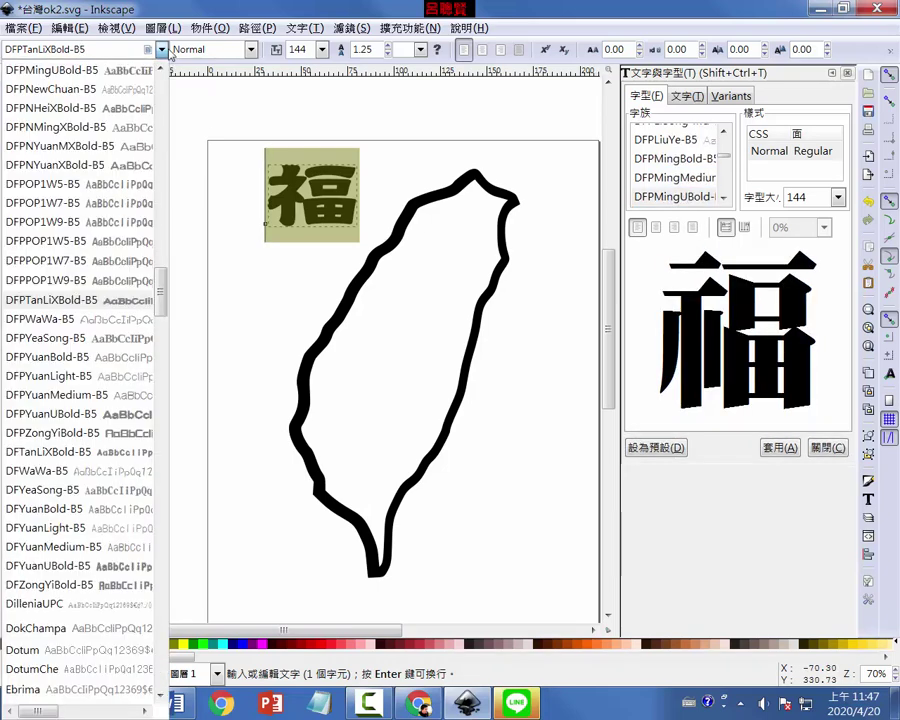
left_click(60, 302)
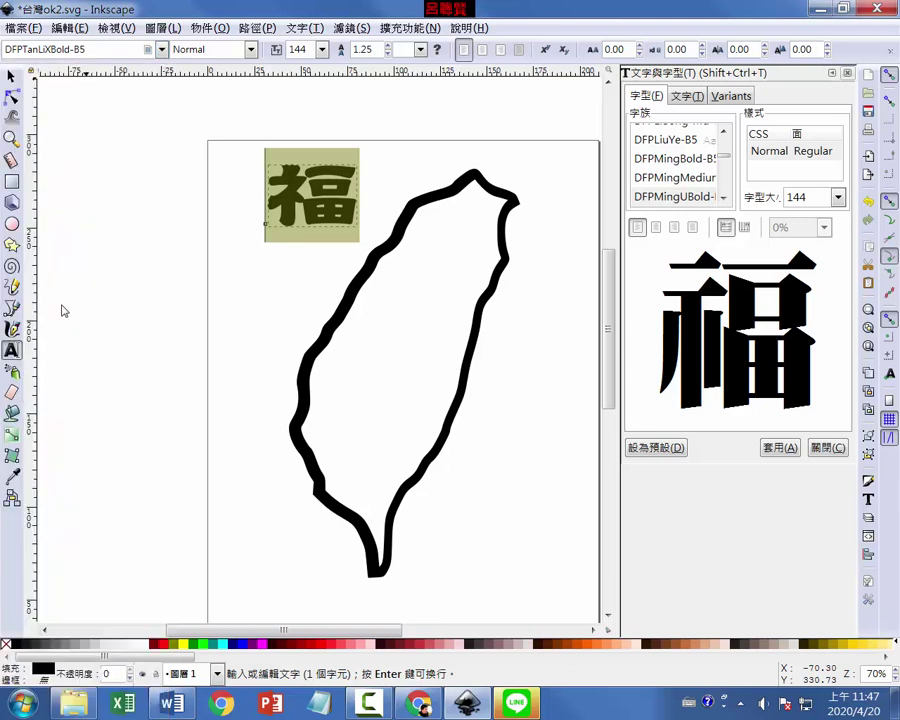
left_click(779, 447)
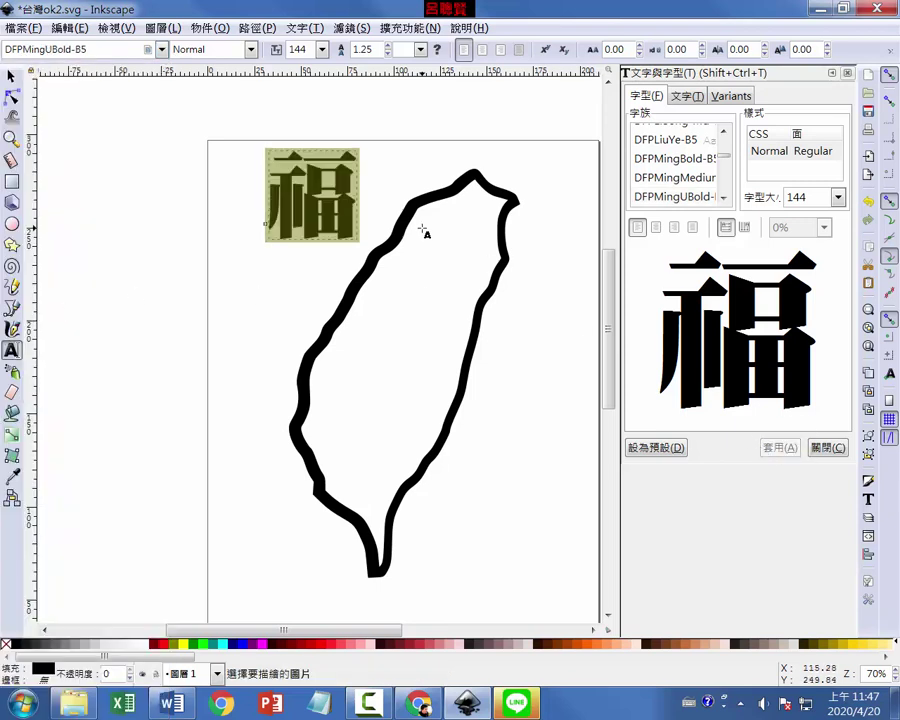
Compare 福 in the DFMing, DFN and DFP font families without applying one, ending on DFPMingUBold-B5.
left_click(700, 158)
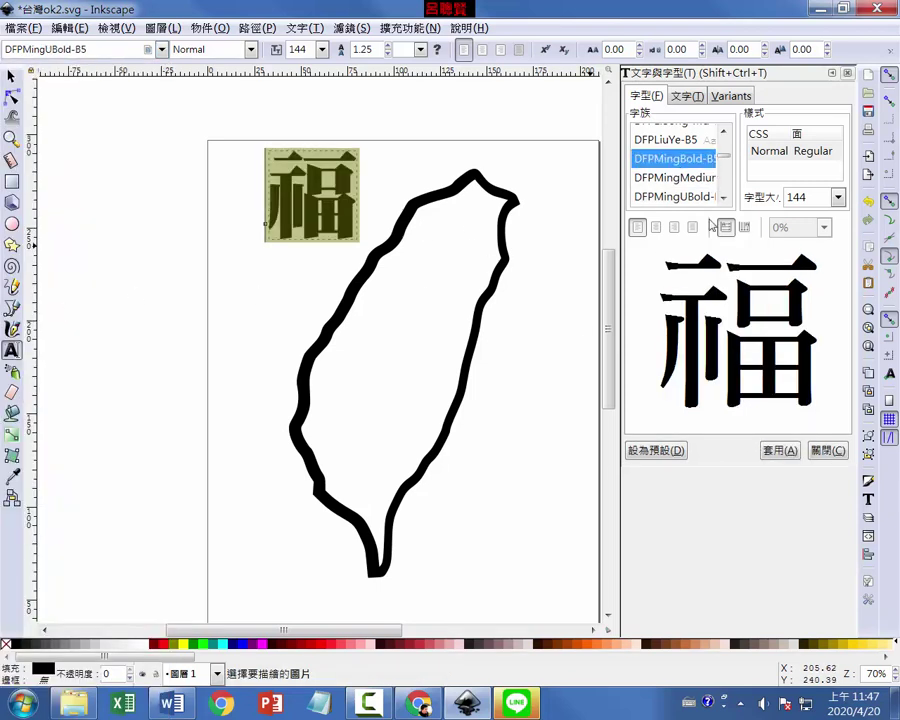
key("Up")
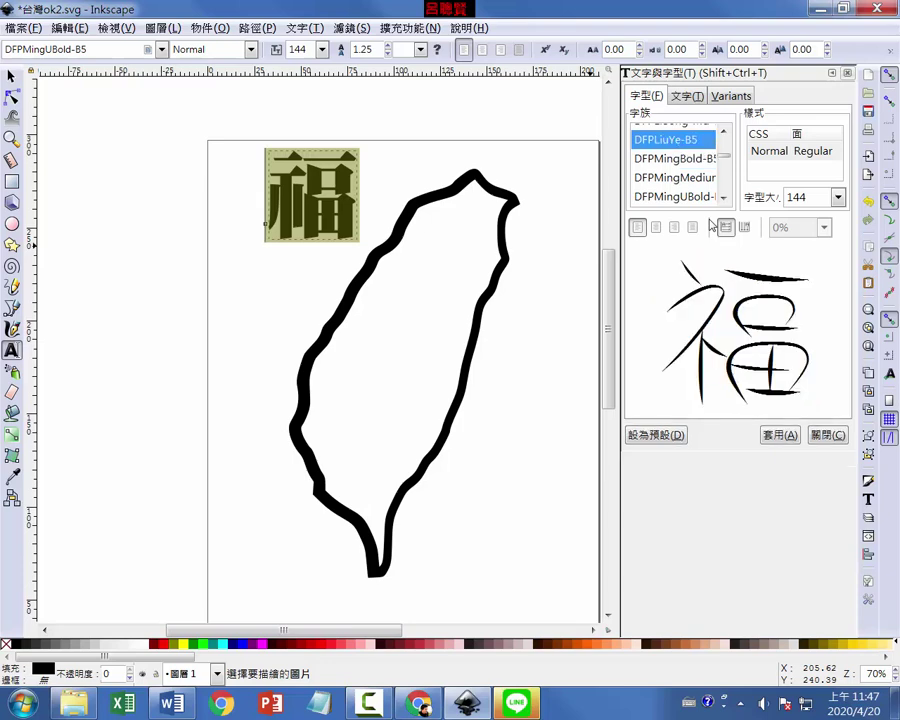
key("Up")
key("Down")
key("Up")
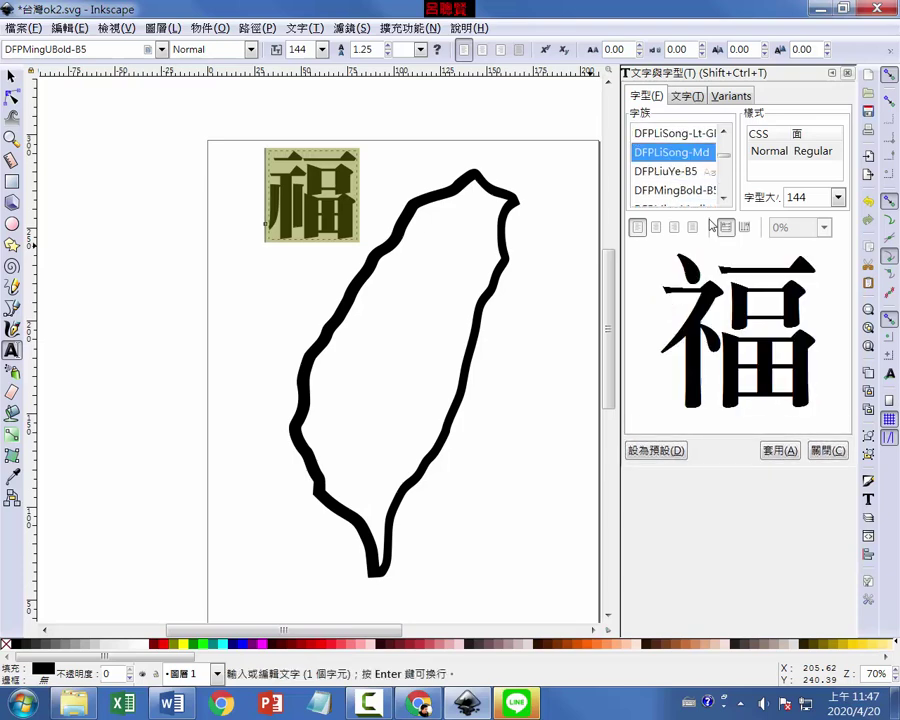
key("Up")
key("Up")
key("Up")
key("Up")
key("Up")
key("Up")
key("Up")
key("Up")
key("Up")
key("Up")
key("Up")
key("Up")
key("Up")
key("Up")
key("Up")
key("Up")
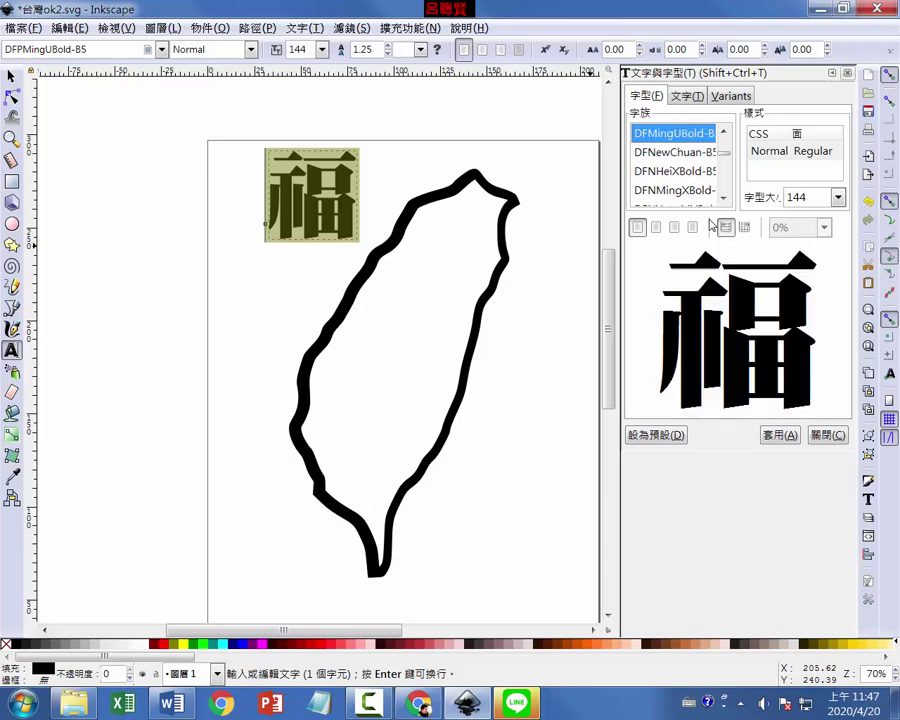
key("Up")
key("Up")
key("Up")
key("Down")
key("Down")
key("Down")
key("Down")
key("Down")
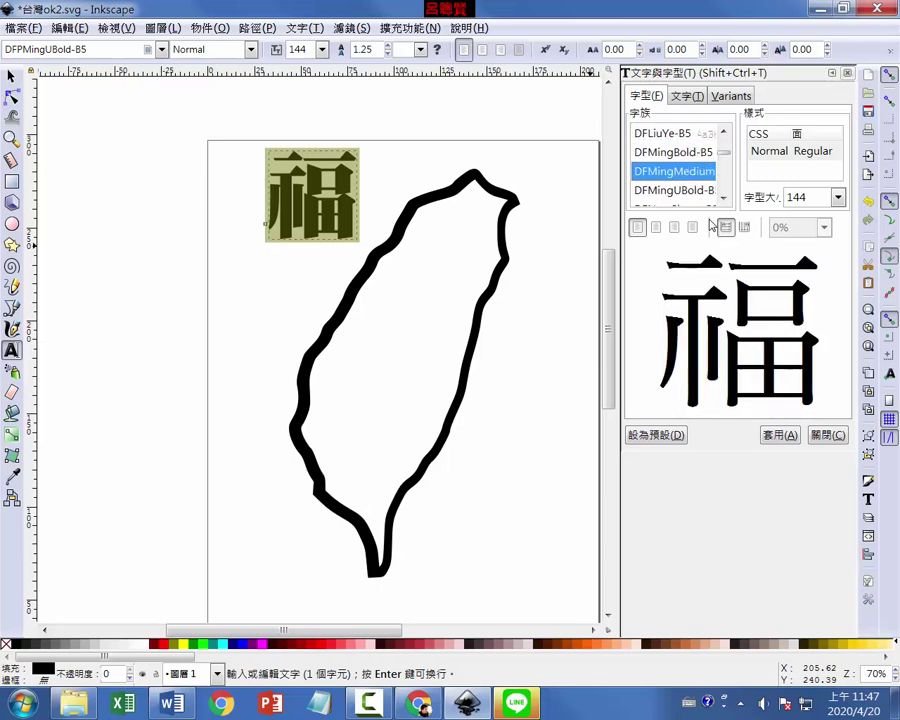
key("Down")
key("Down")
key("Down")
key("Down")
key("Down")
key("Down")
key("Down")
key("Down")
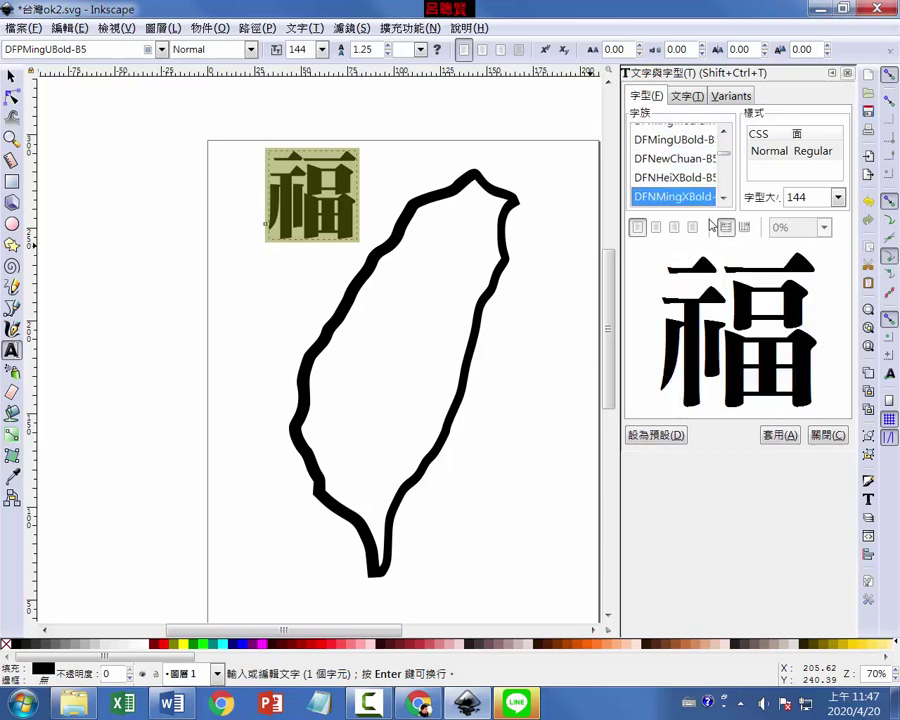
key("Down")
key("Down")
key("Down")
key("Down")
key("Down")
key("Down")
key("Down")
key("Down")
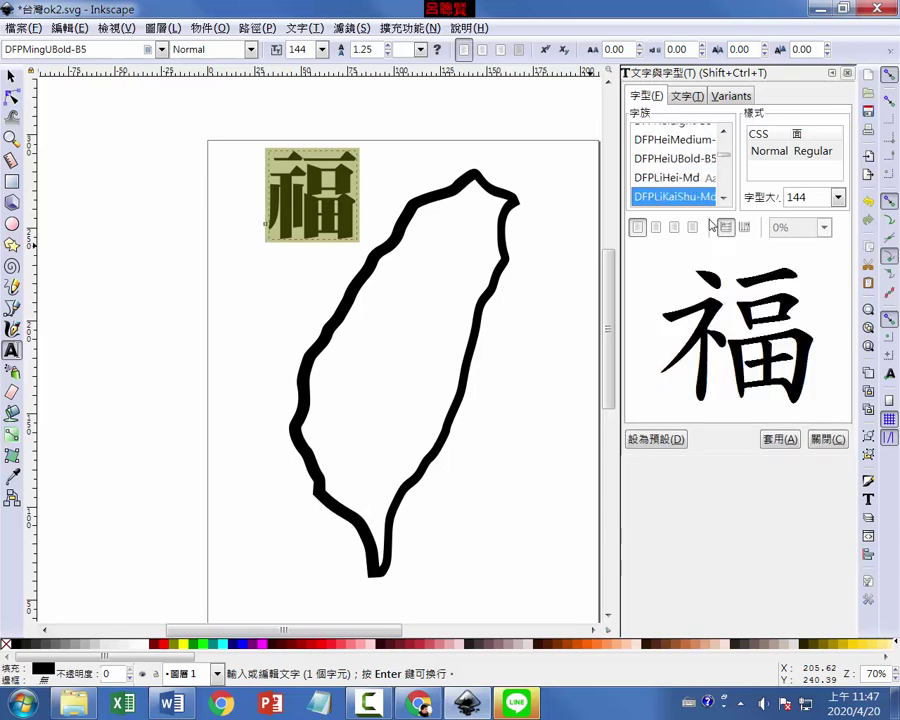
key("Down")
key("Down")
key("Down")
key("Down")
key("Down")
key("Down")
key("Down")
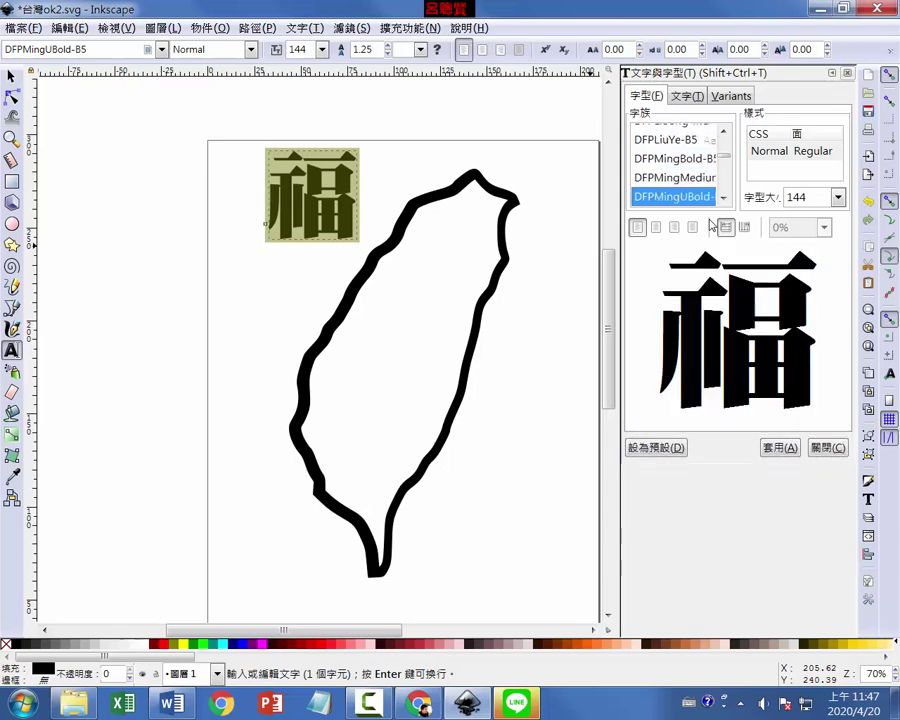
Preview 福 in the font families following DFPMingUBold-B5 and apply DFTanLiXBold-B5 to the text.
key("Down")
key("Down")
key("Down")
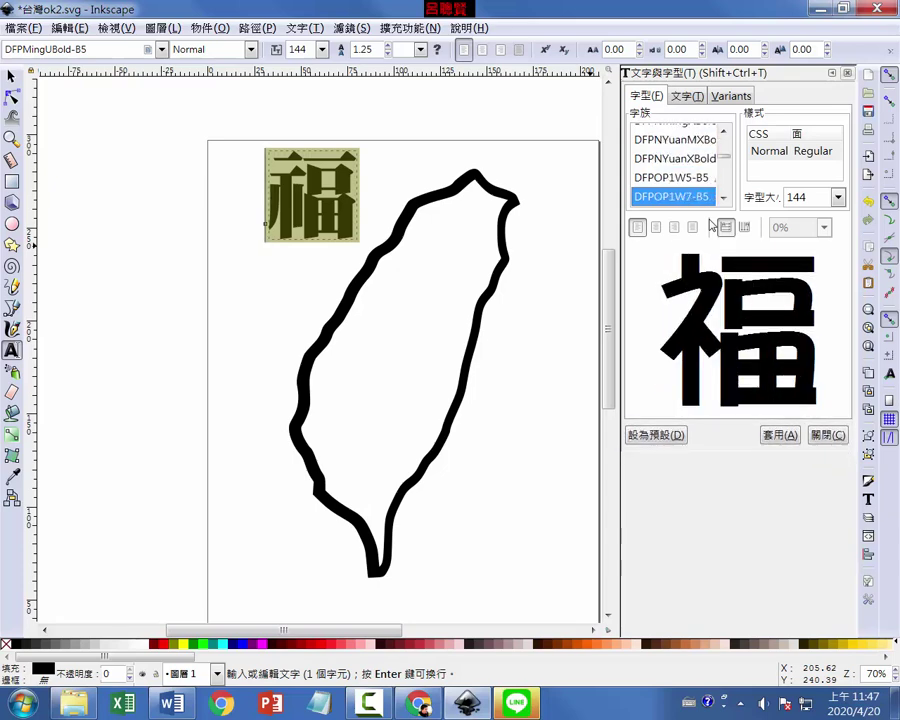
key("Down")
key("Down")
key("Down")
key("Down")
key("Down")
key("Down")
key("Down")
key("Down")
key("Down")
key("Down")
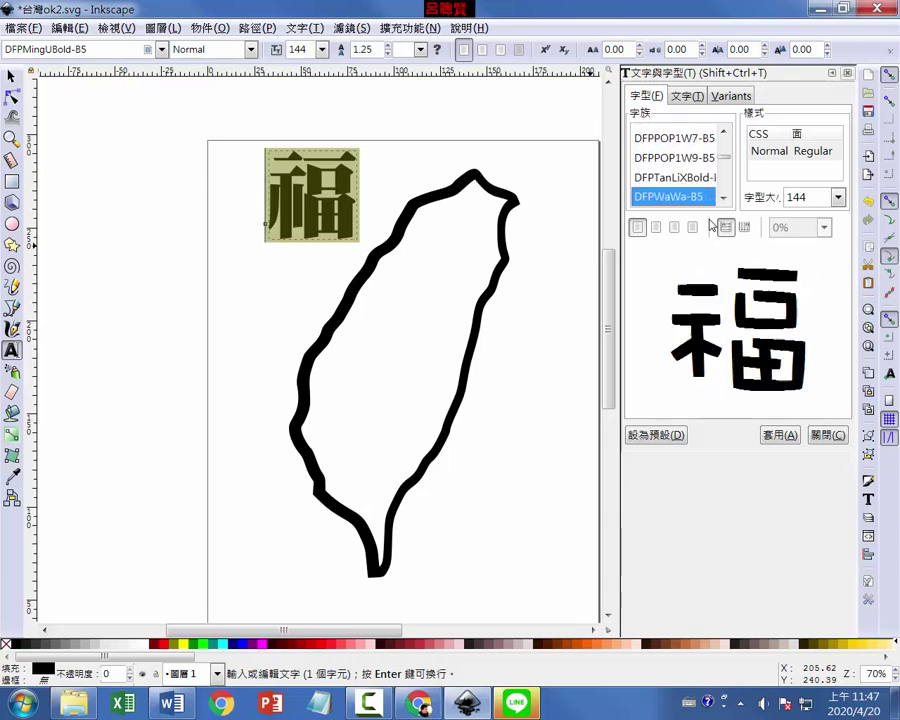
key("Down")
key("Down")
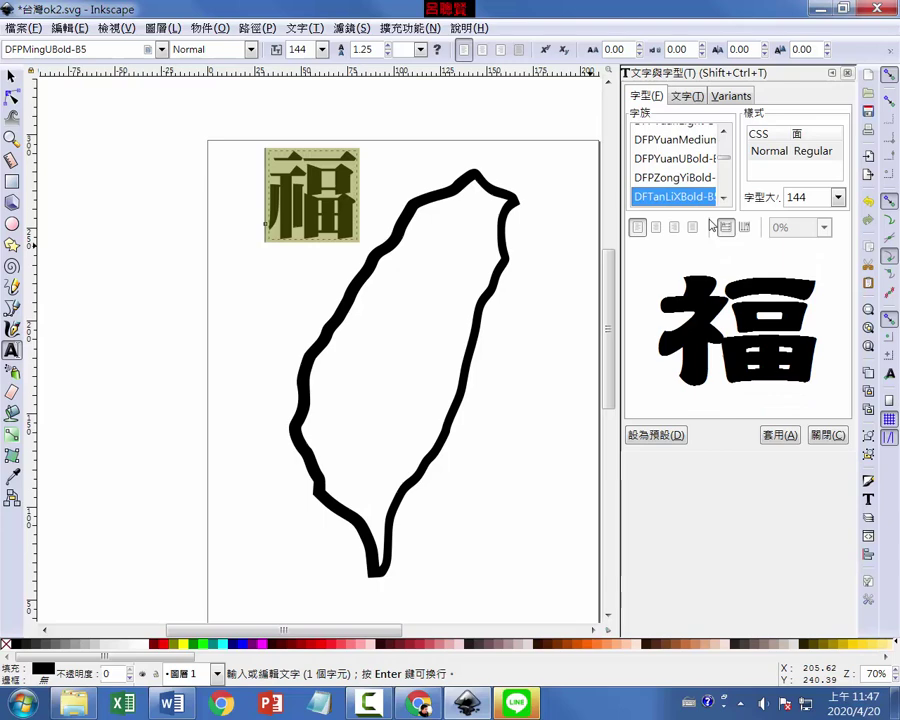
left_click(781, 434)
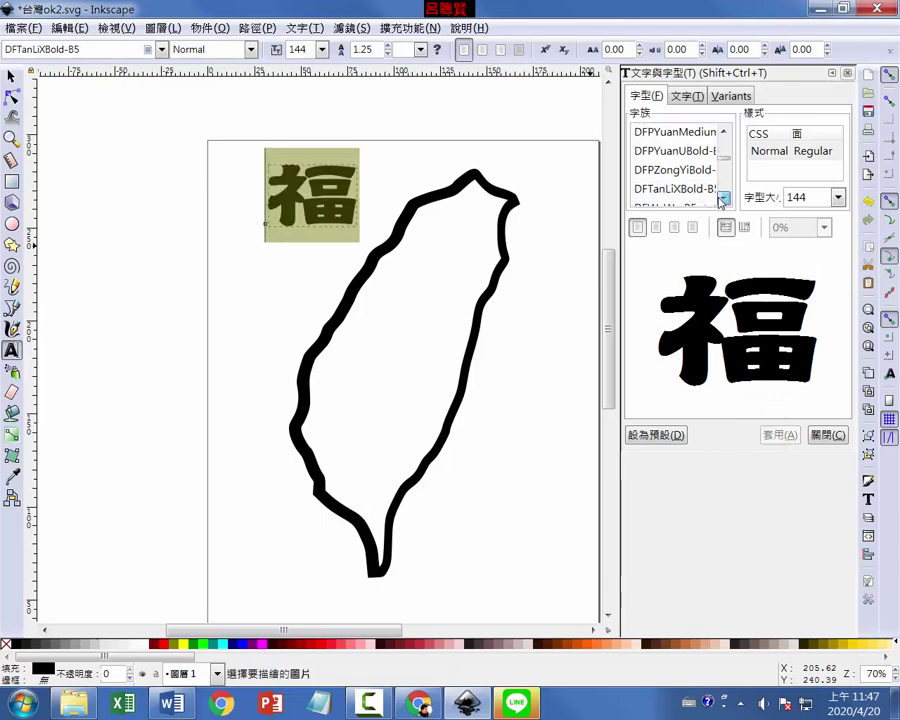
scroll(686, 190, "down", 1)
left_click(686, 190)
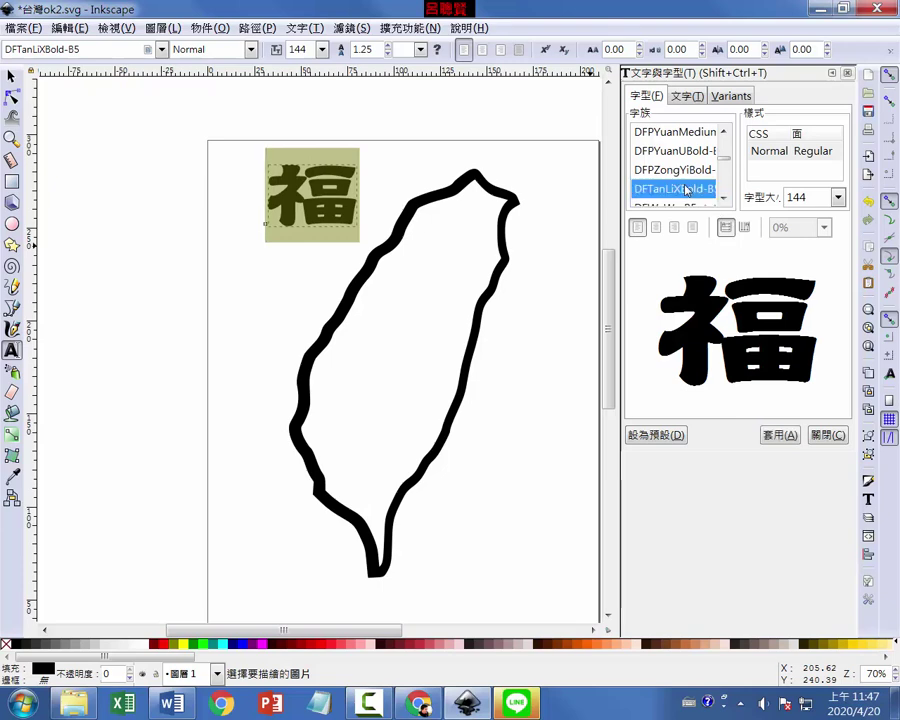
left_click(779, 435)
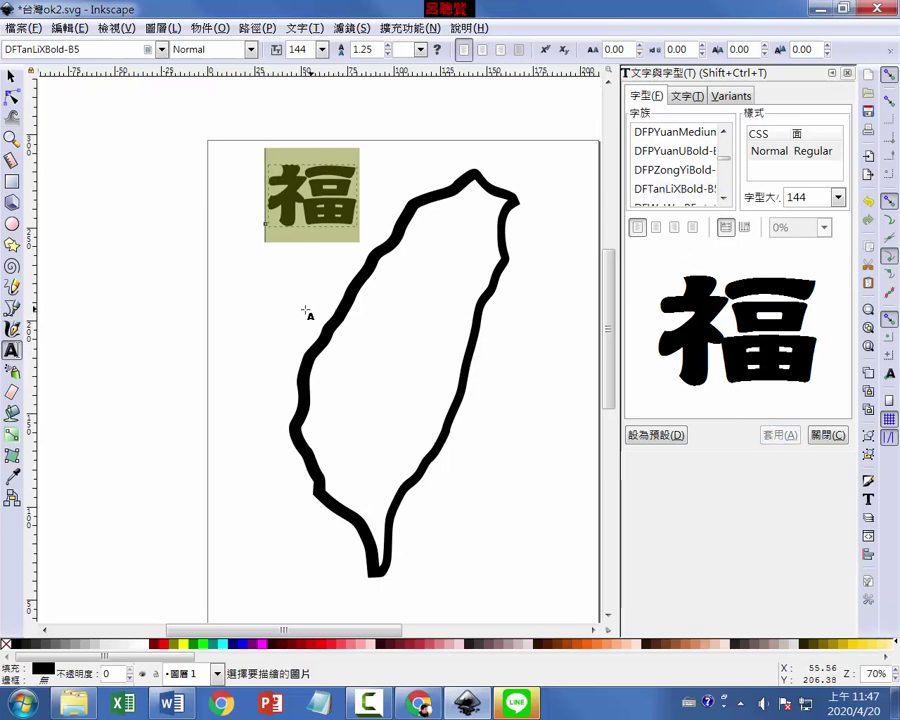
Add a separate text object reading 幸 below the 福 character, outside the Taiwan outline's west side.
left_click(272, 305)
left_click(269, 319)
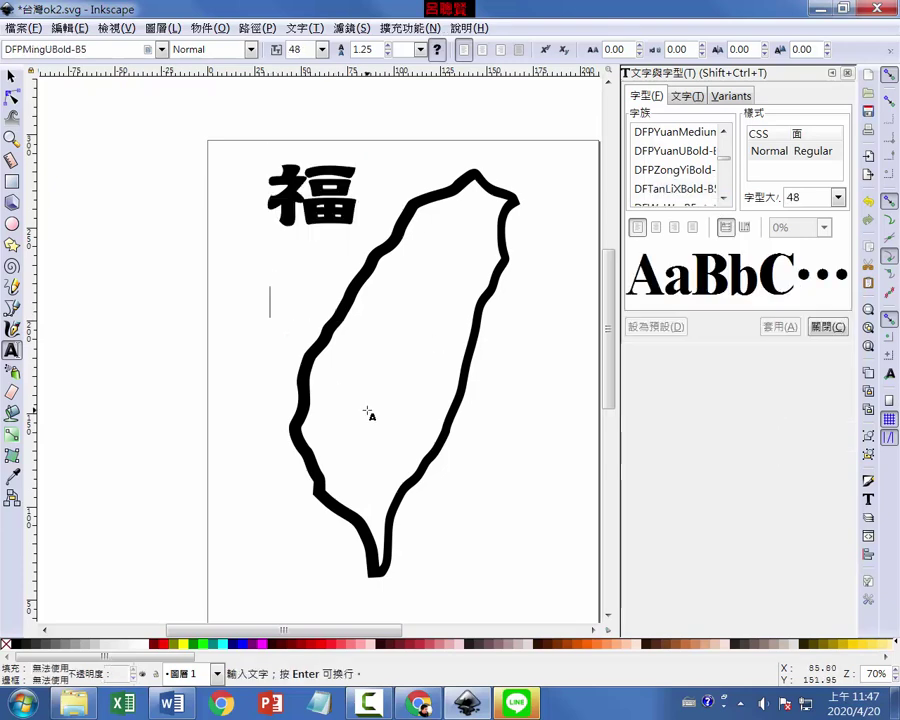
type("幸")
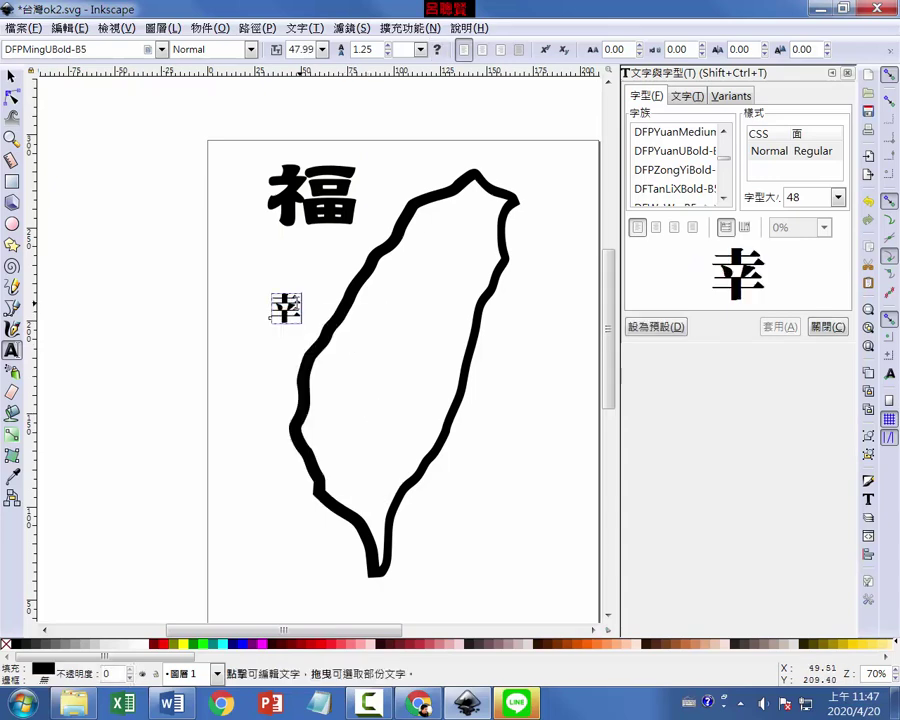
Set the 幸 text to font size 144 and the DFTanLiXBold-B5 font.
left_click_drag(302, 308, 268, 308)
left_click(838, 197)
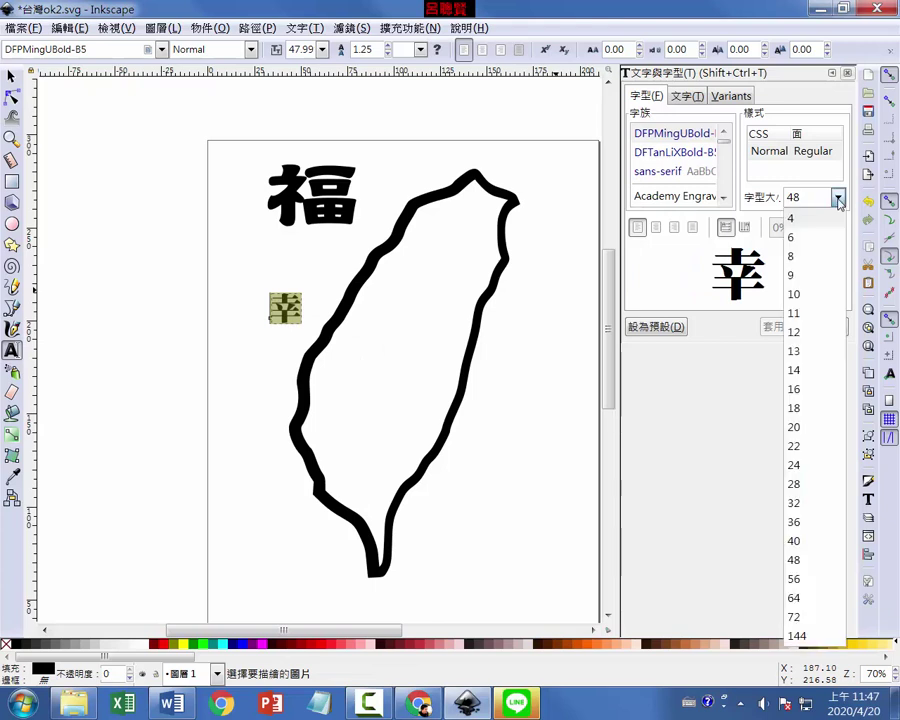
left_click(798, 636)
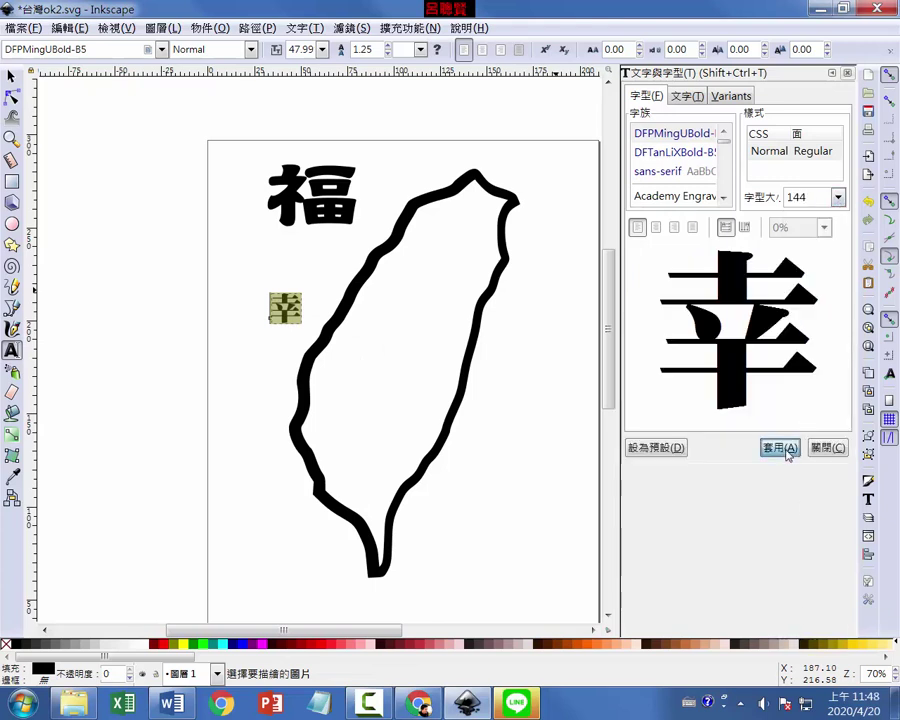
left_click(780, 447)
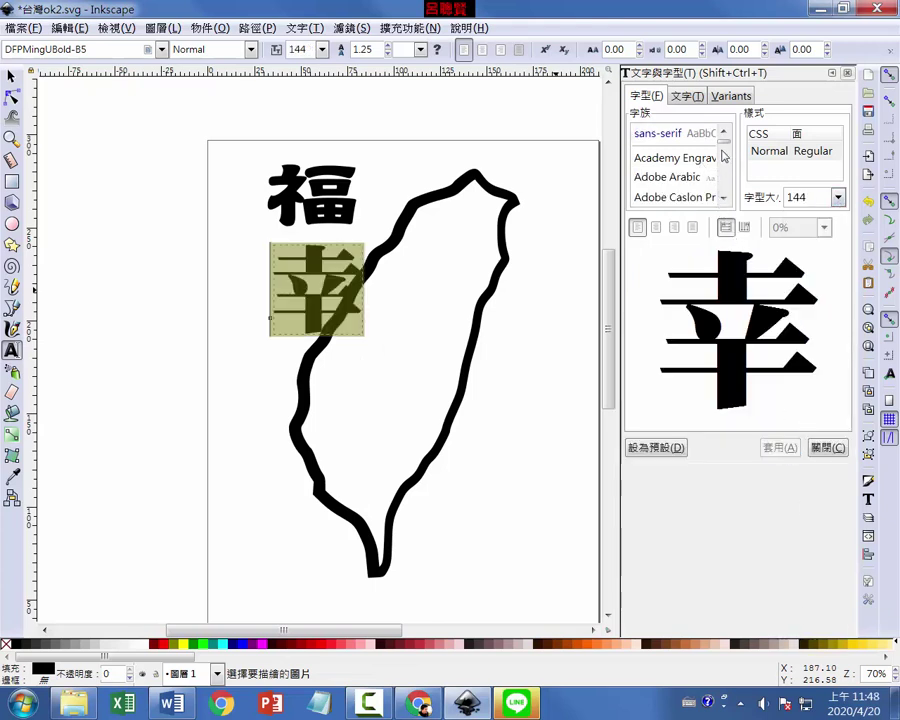
left_click(161, 50)
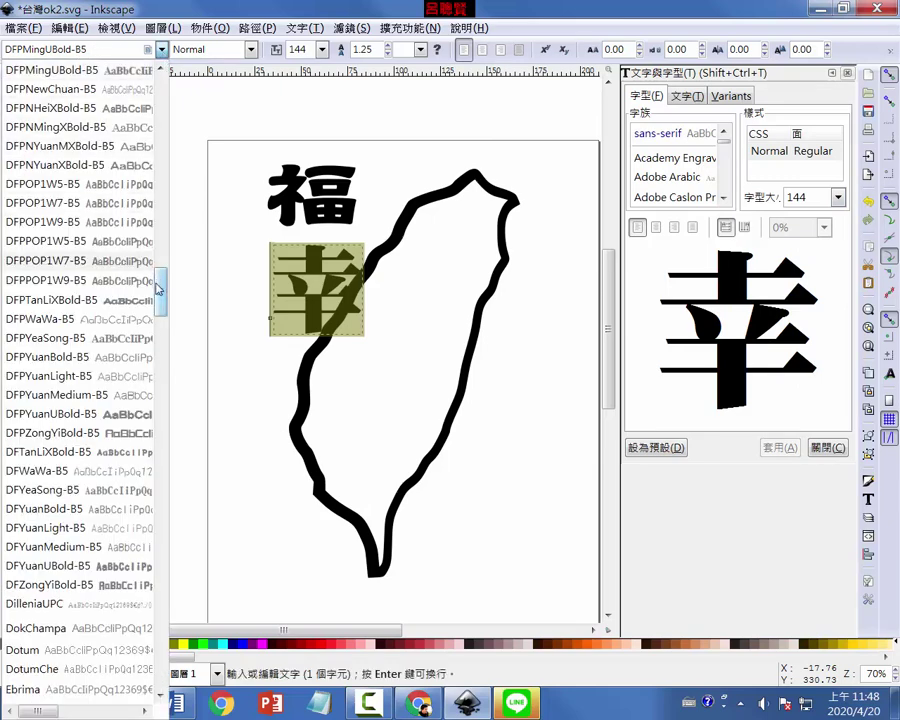
left_click(66, 454)
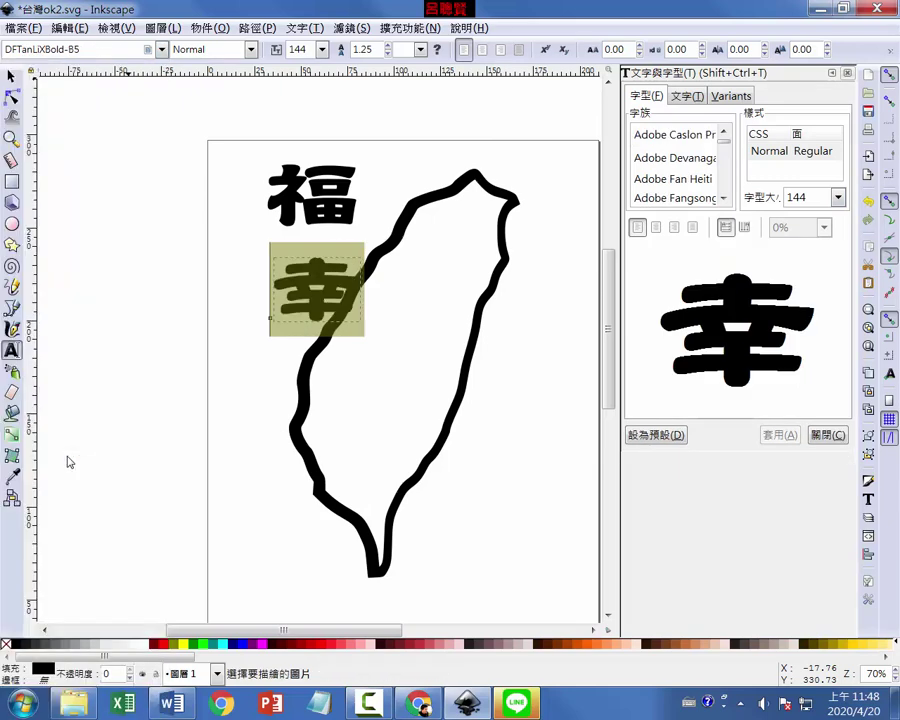
Move 幸 into the northern part of the Taiwan outline and 福 into the middle part below it.
left_click(11, 76)
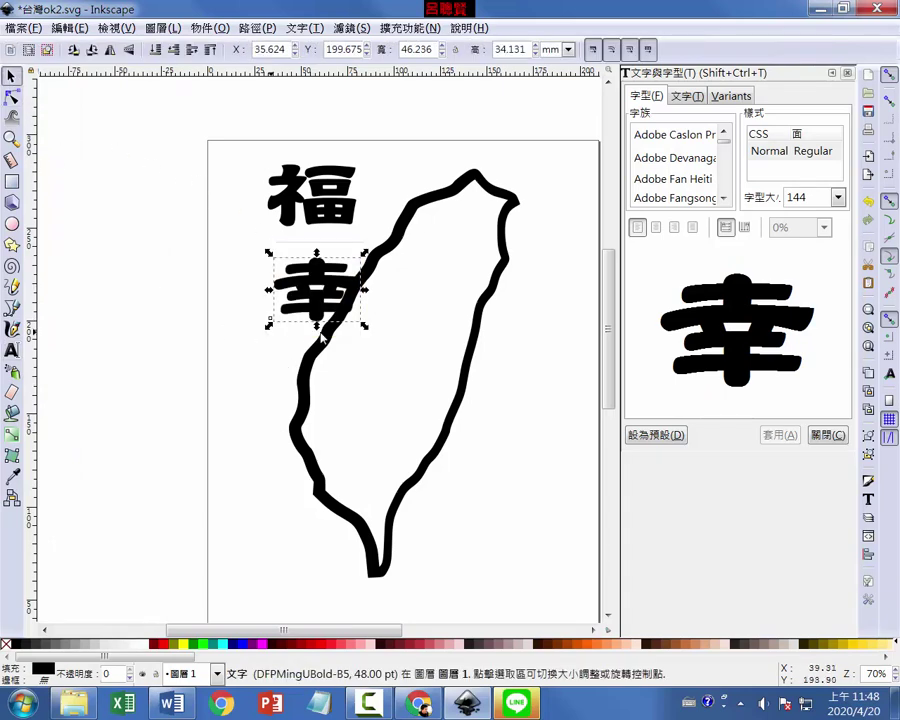
left_click_drag(345, 293, 463, 280)
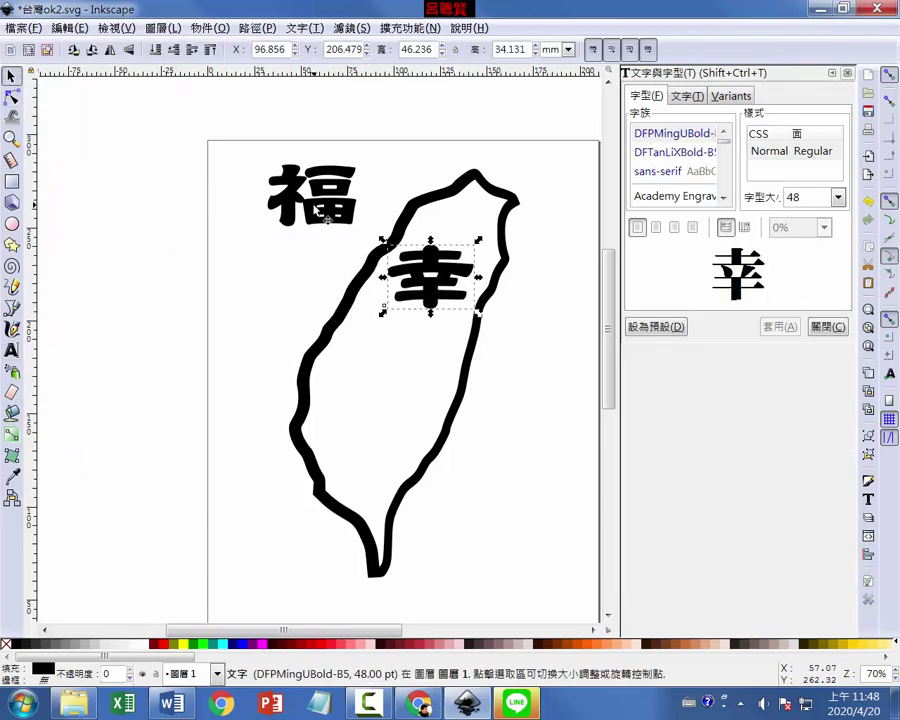
left_click(336, 215)
double_click(336, 215)
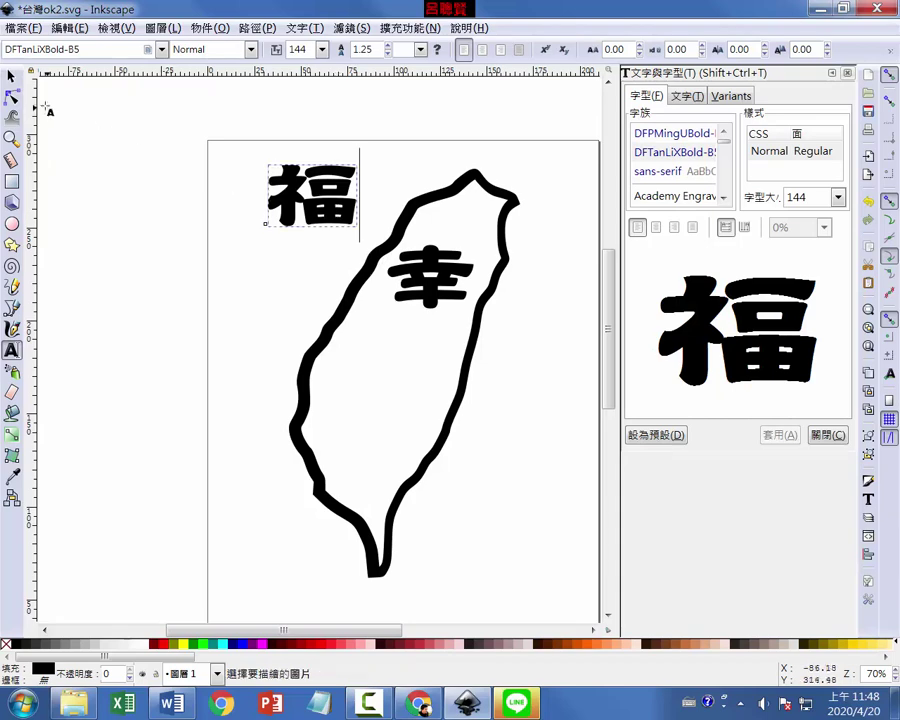
left_click(11, 76)
left_click_drag(327, 195, 397, 397)
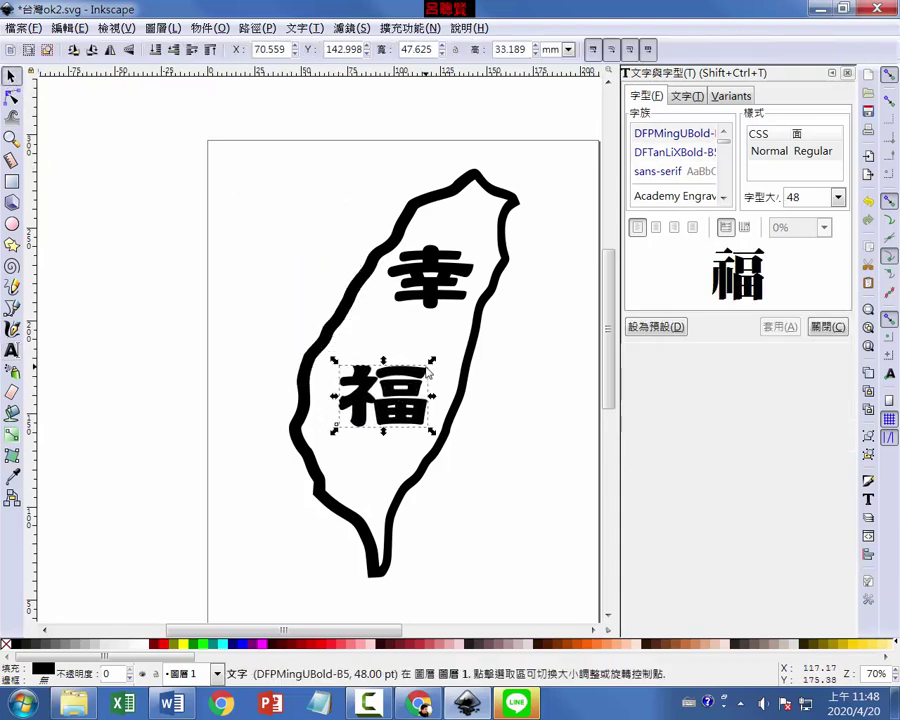
Try a font size of 200 on the 幸 text, and undo the change.
left_click(450, 294)
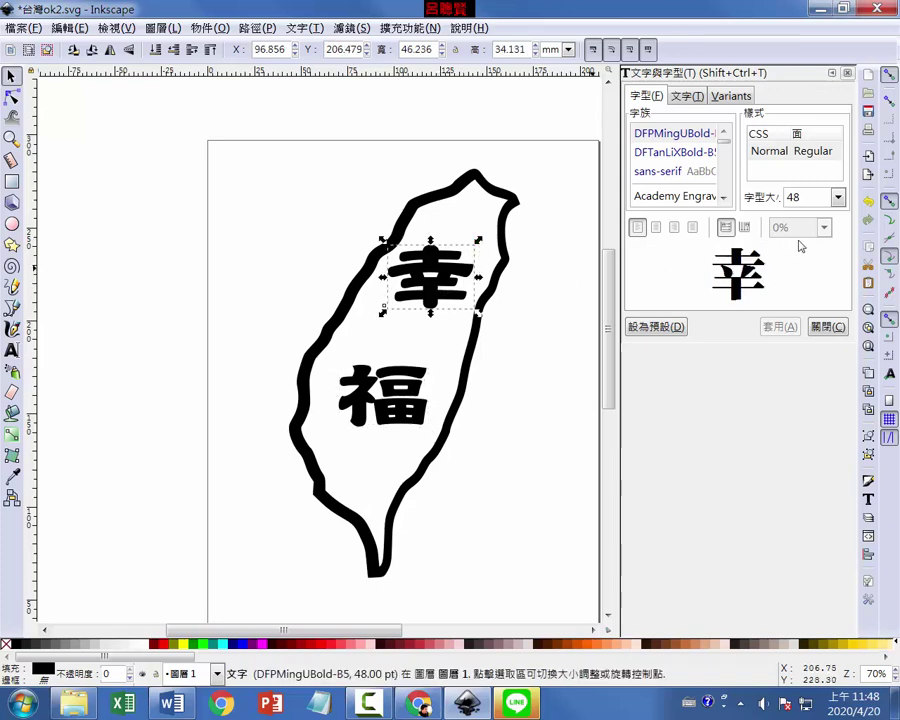
left_click(838, 198)
left_click(810, 208)
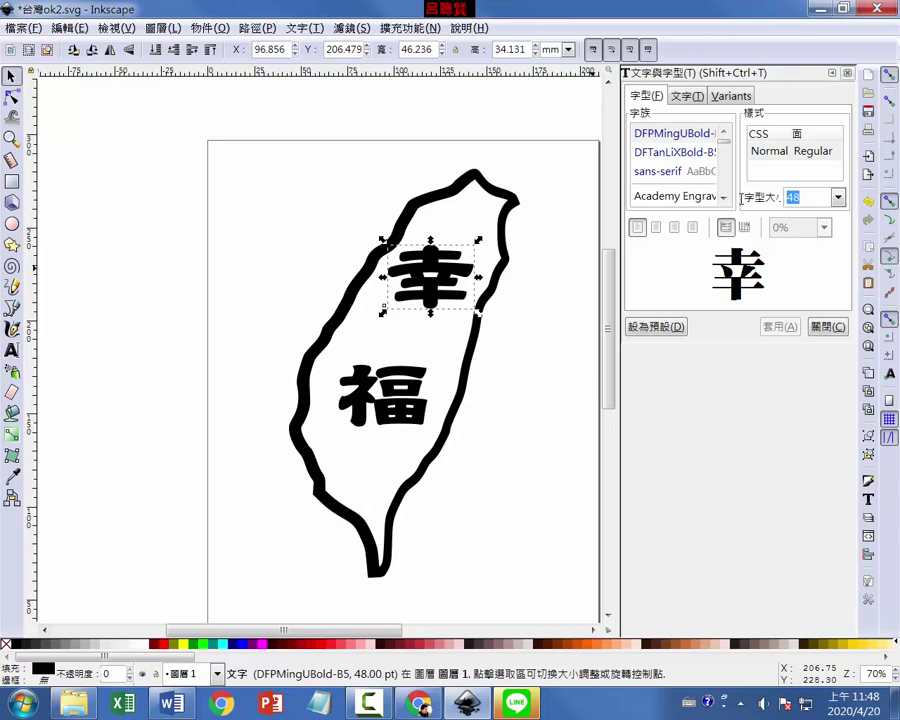
type("200")
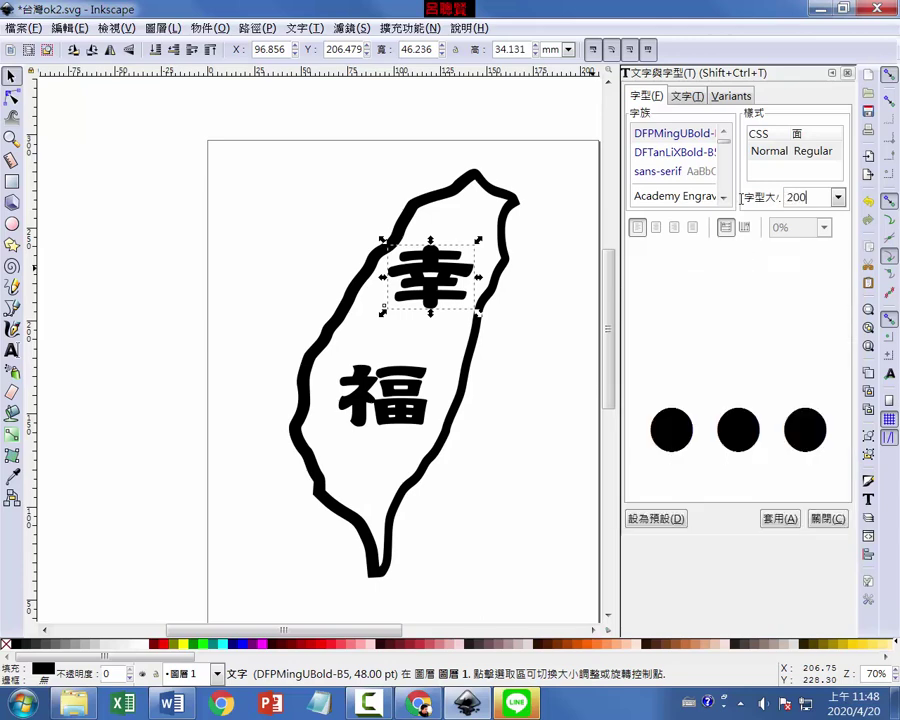
left_click(786, 523)
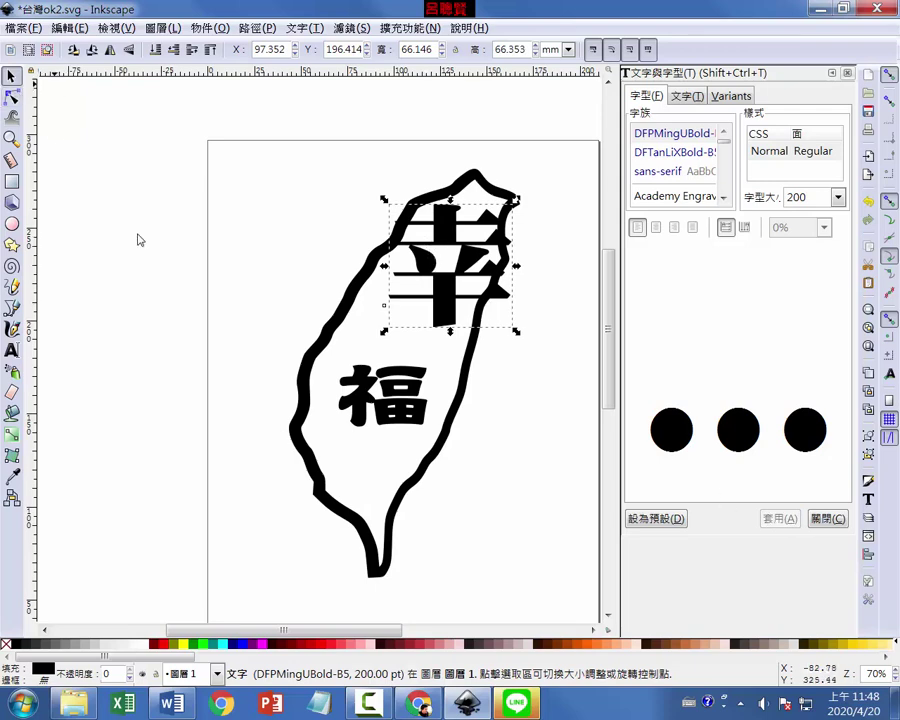
left_click(12, 350)
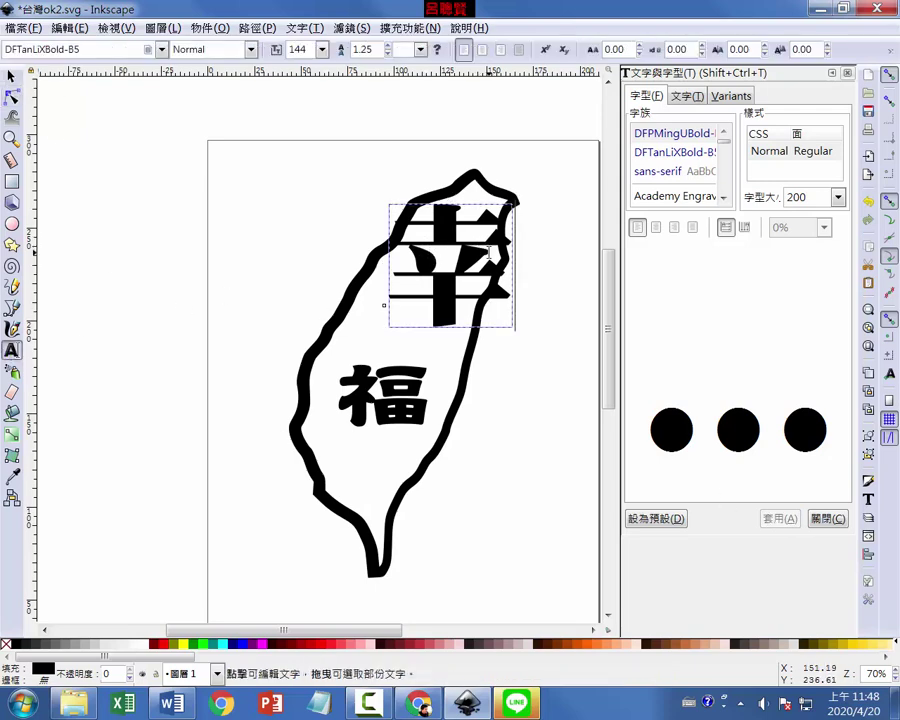
key("ctrl+z")
Scale 幸 up to about 62 by 53 mm and reposition it across the northern part of the outline.
left_click(12, 76)
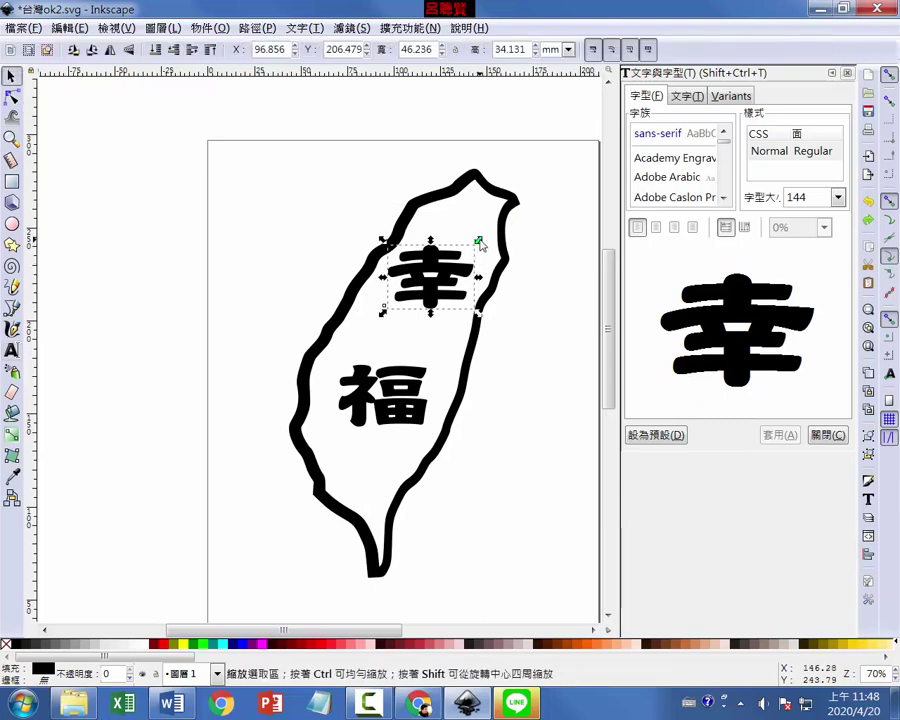
left_click_drag(481, 244, 506, 208)
left_click(457, 282)
left_click_drag(457, 282, 435, 312)
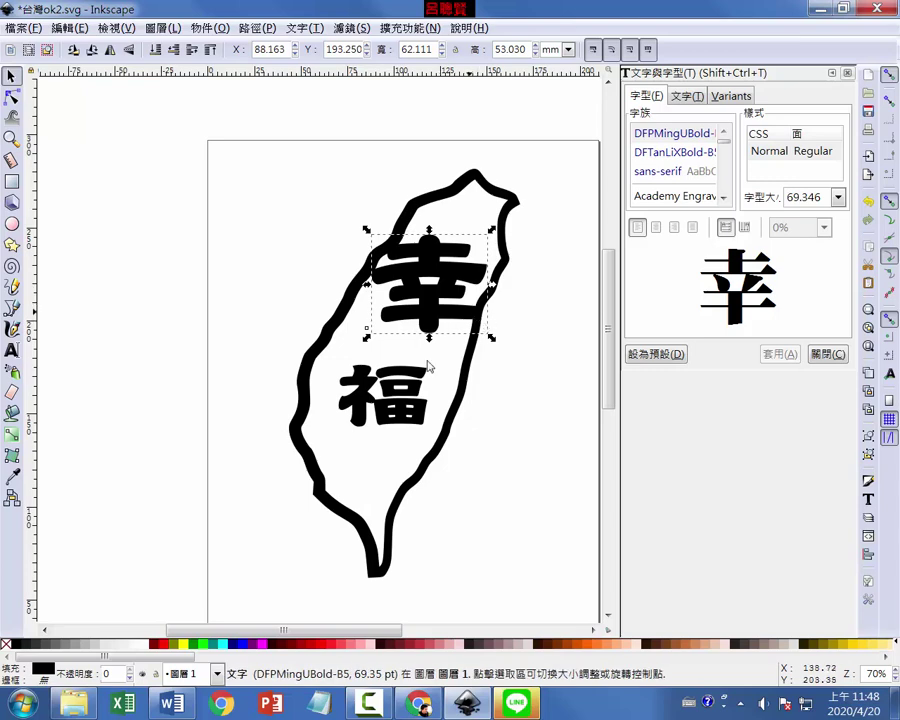
Enlarge 福 to about 70 by 61 mm and fit it inside the outline below 幸.
left_click(390, 400)
left_click_drag(430, 428, 418, 453)
left_click_drag(438, 358, 448, 349)
mouse_move(430, 443)
left_mouse_down()
mouse_move(440, 444)
mouse_move(428, 438)
left_mouse_up()
left_click(440, 282)
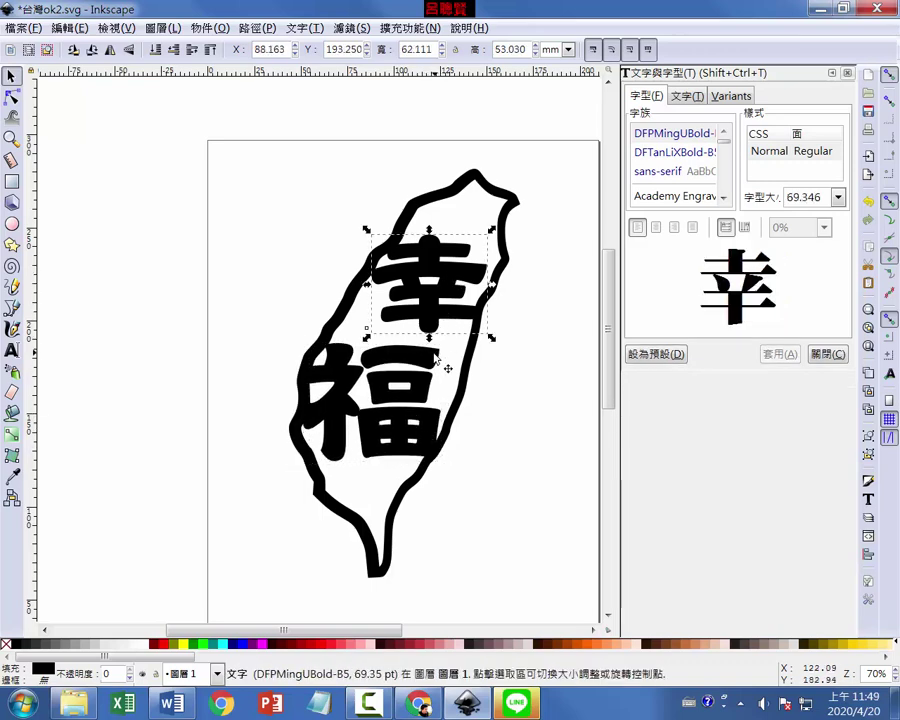
left_click(438, 362)
left_click_drag(445, 345, 420, 370)
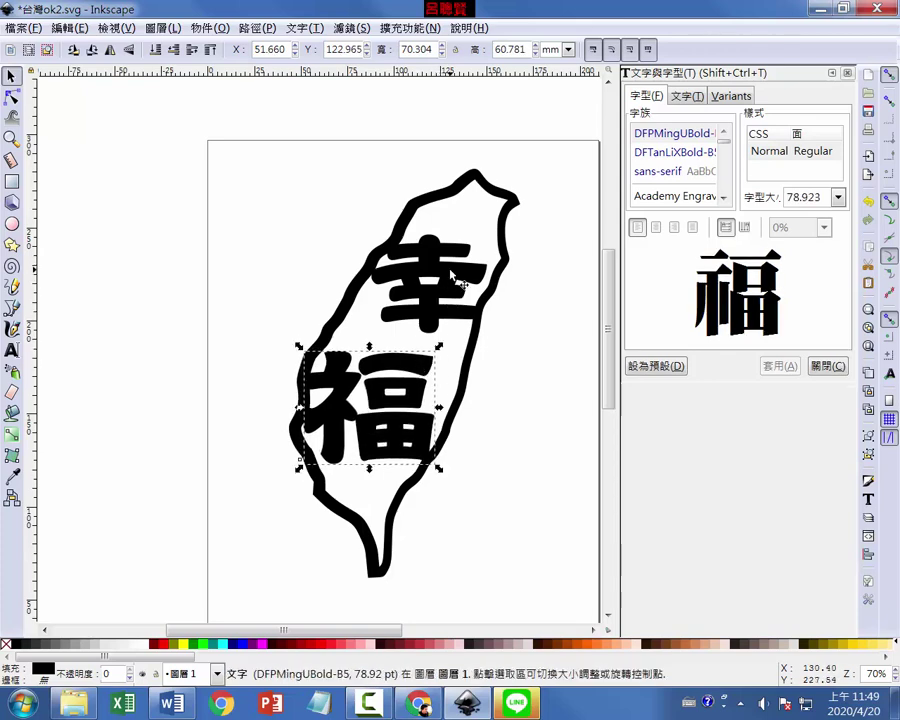
Rotate 幸 slightly clockwise and enlarge it to an overall size of about 68 by 62 mm.
left_click(463, 287)
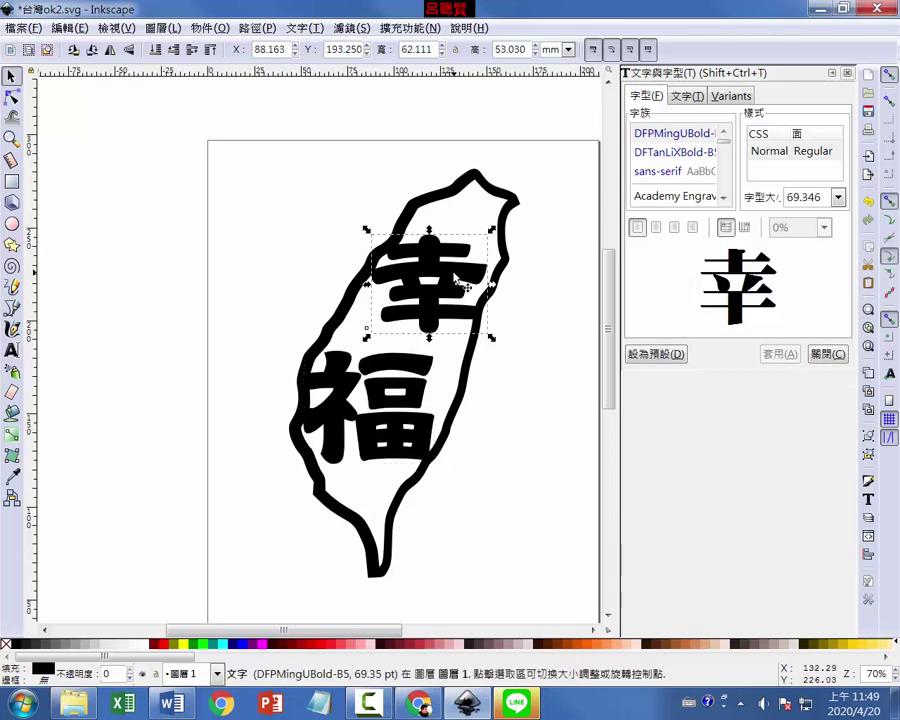
left_click(530, 281)
left_click(458, 280)
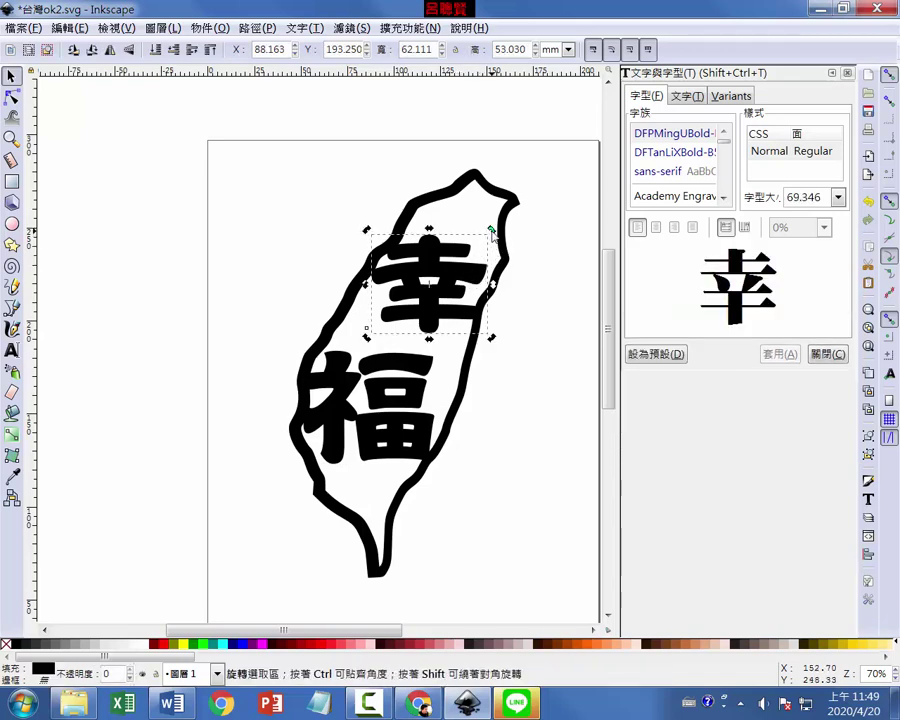
left_click_drag(493, 232, 498, 240)
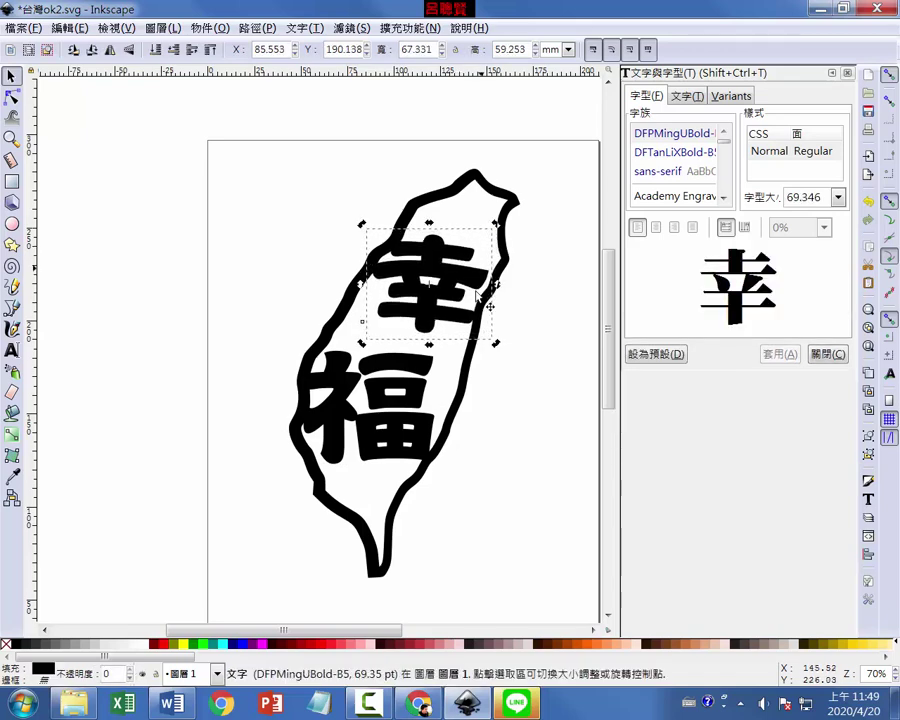
left_click(537, 320)
left_click(470, 285)
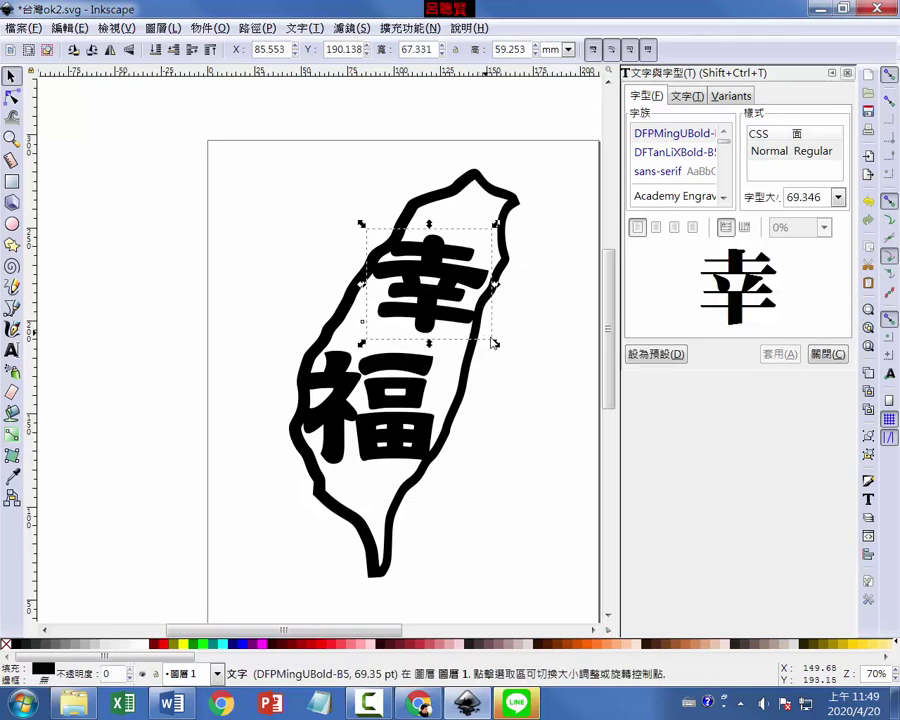
left_click_drag(494, 345, 498, 349)
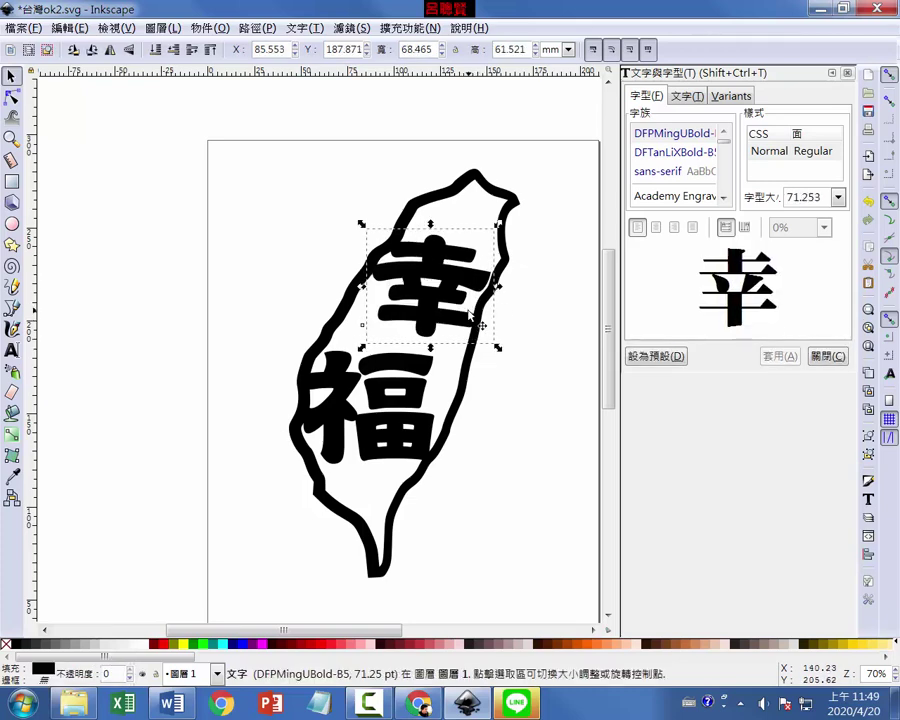
Rotate 福 slightly clockwise and nudge it down to fit within the outline.
left_click(392, 394)
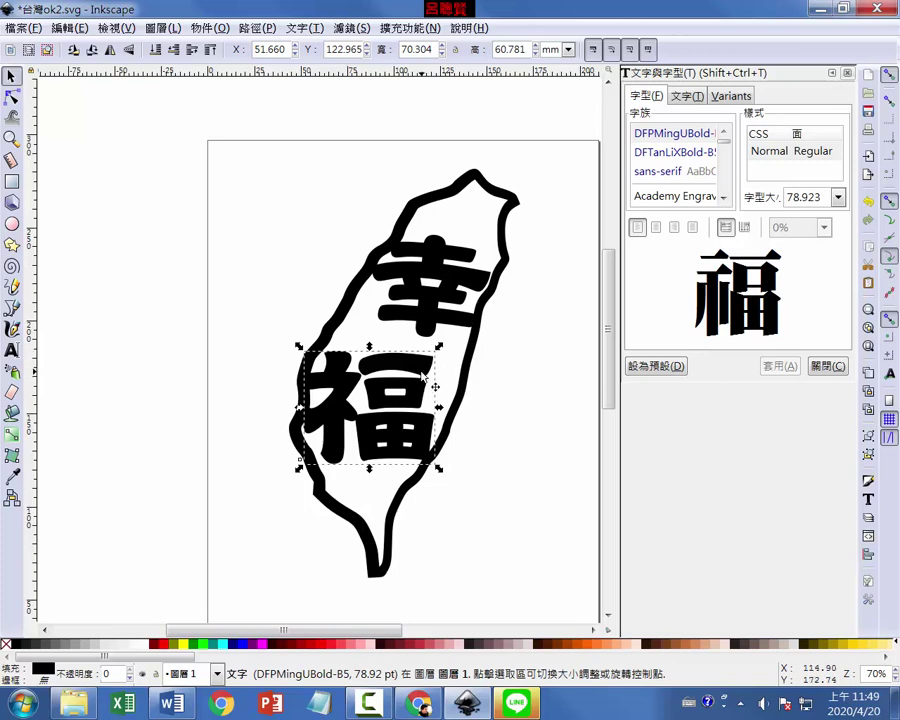
left_click(425, 368)
left_click_drag(437, 347, 432, 399)
left_click_drag(449, 352, 444, 344)
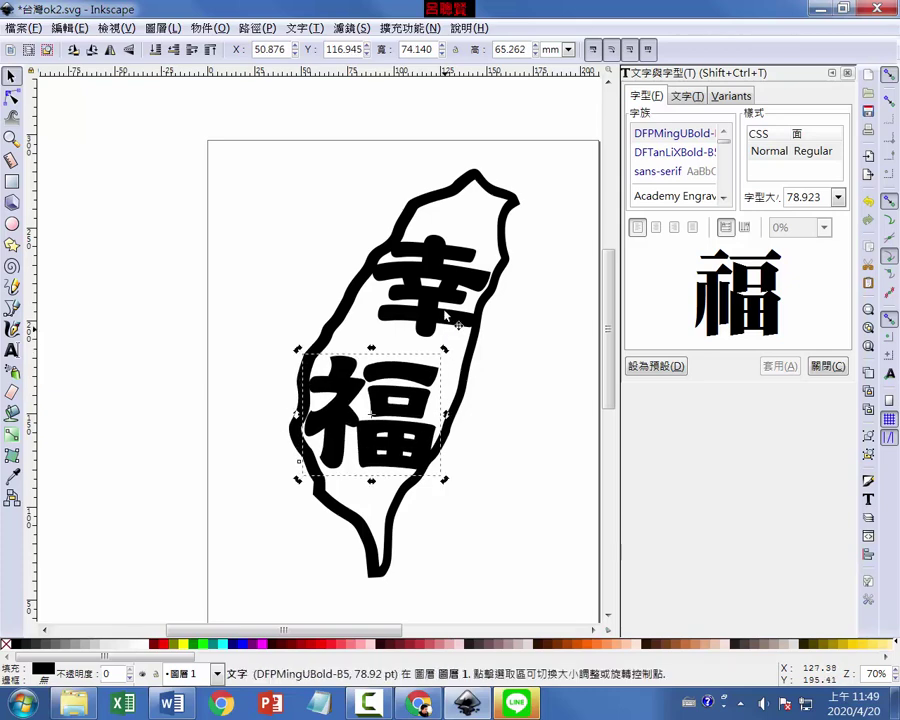
Rotate 幸 slightly back counterclockwise to reduce its tilt.
left_click(432, 300)
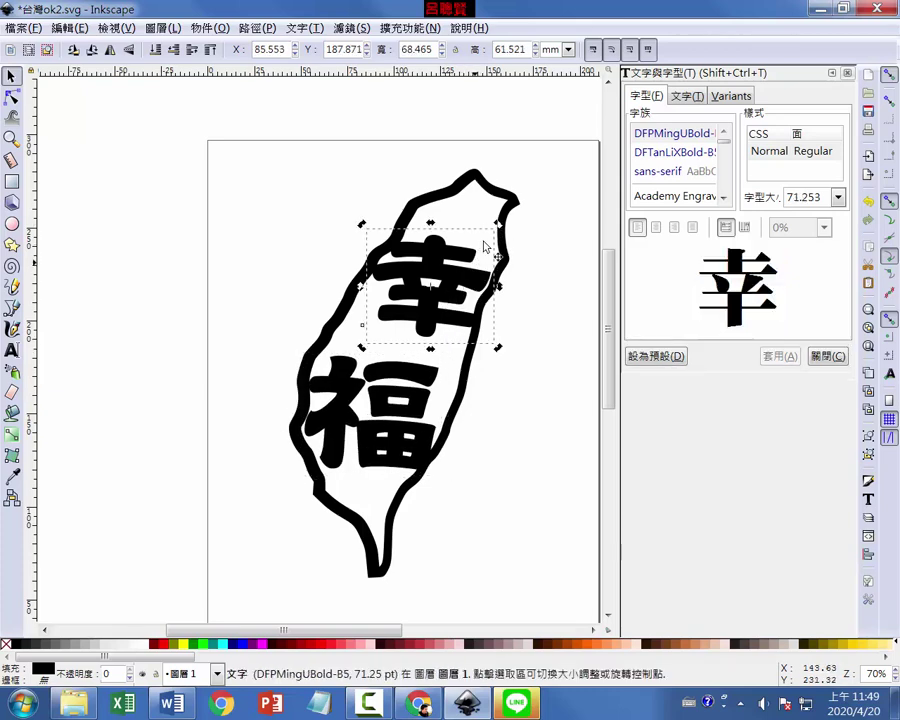
left_click_drag(500, 226, 494, 230)
left_click_drag(472, 284, 468, 285)
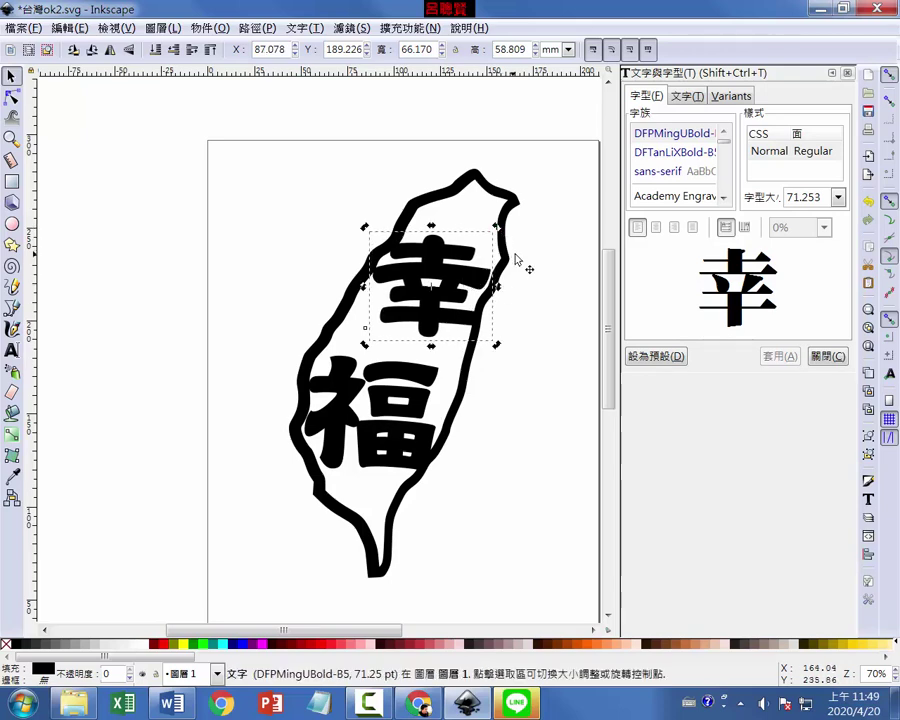
Enlarge 幸 to about 70 by 62 mm and shift it slightly left and down so it overlaps the outline.
left_click(516, 260)
left_click(493, 243)
left_click_drag(497, 228, 505, 228)
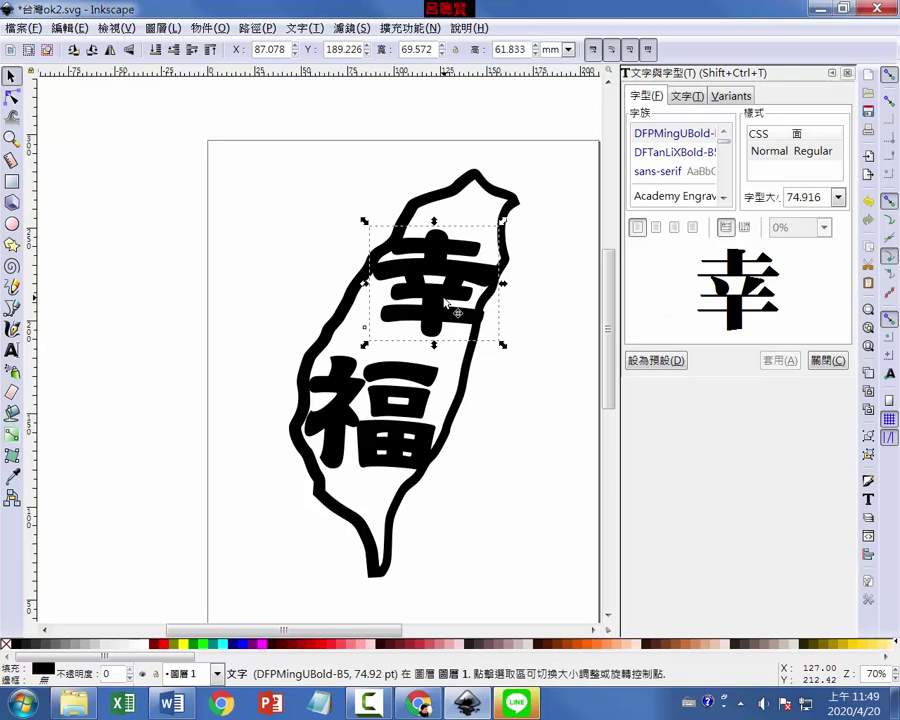
left_click_drag(455, 312, 439, 308)
left_click(526, 368)
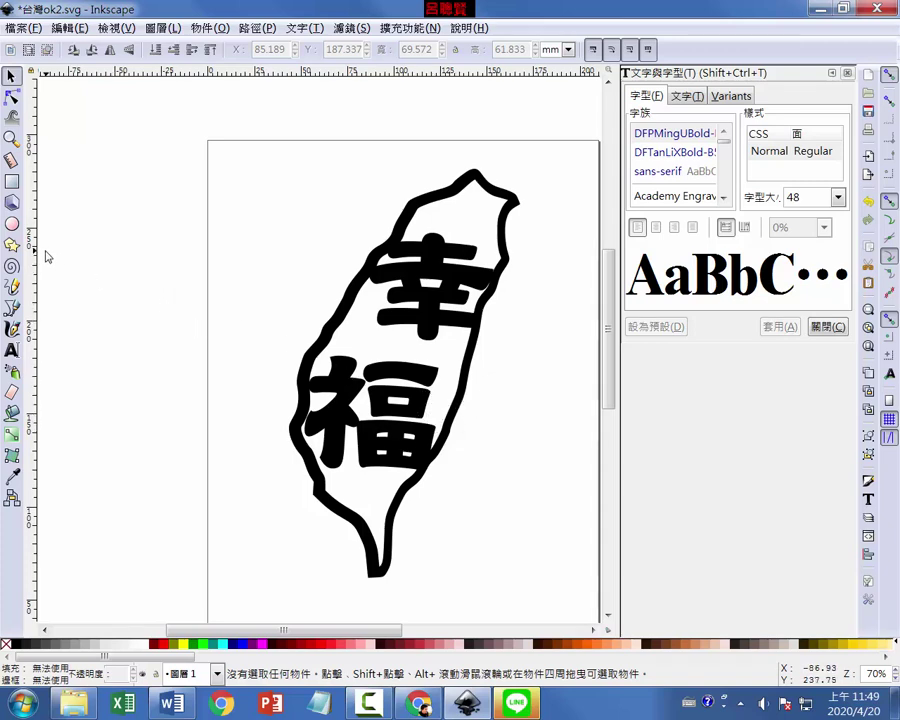
Add the letter Y as text in the blank area beside the outline and set its font to Webdings to make a heart.
left_click(12, 350)
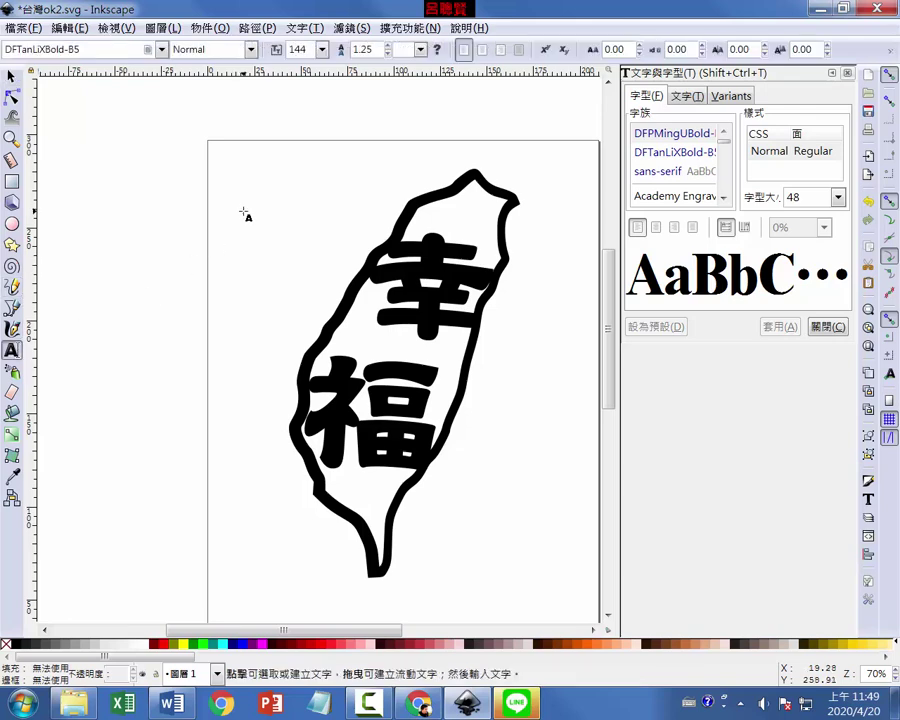
left_click(247, 219)
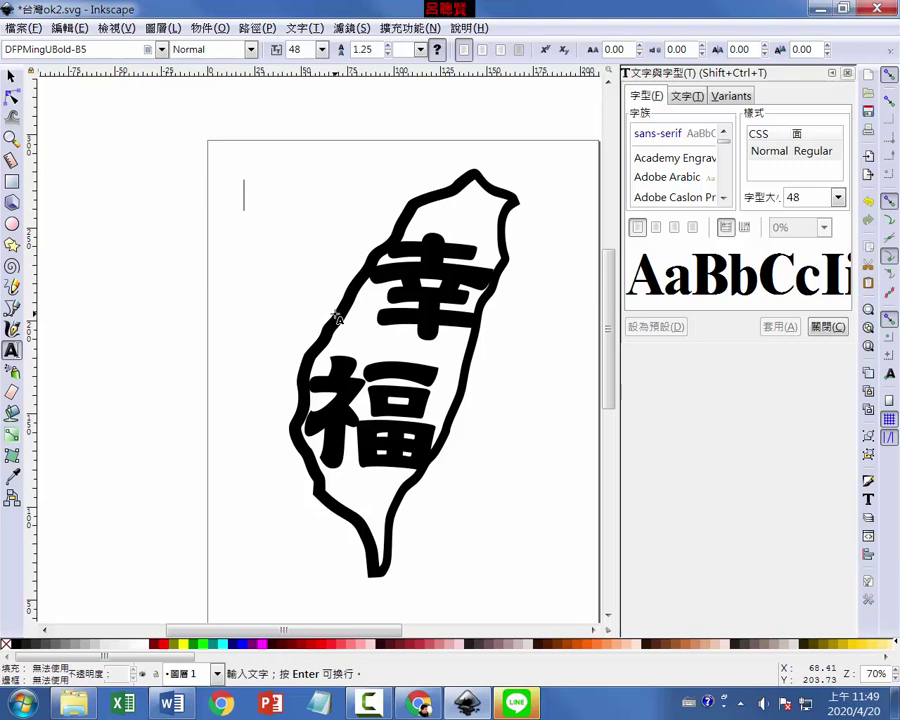
type("Y")
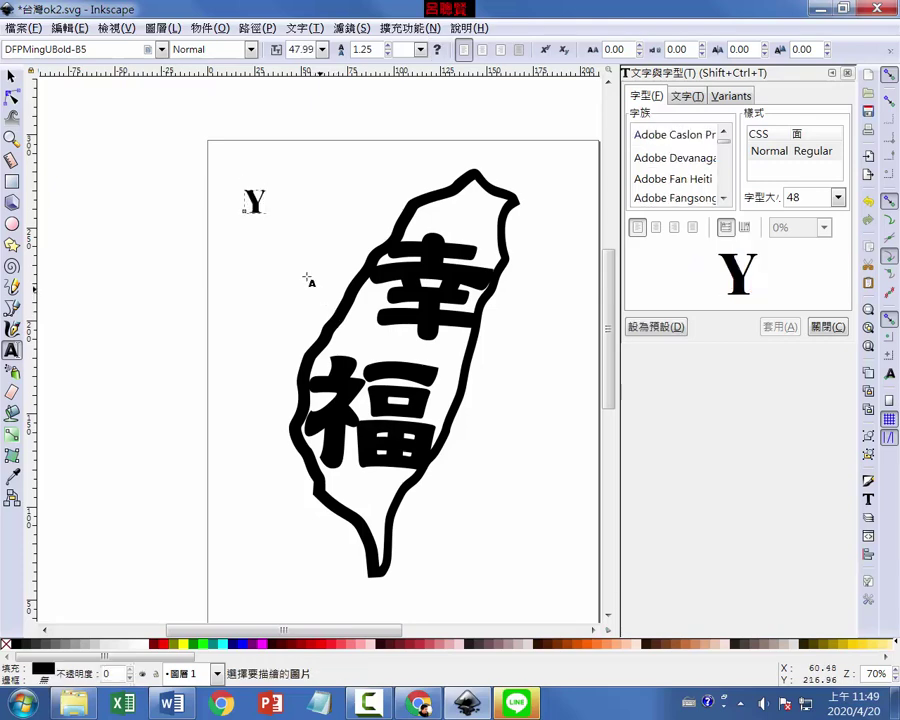
double_click(246, 203)
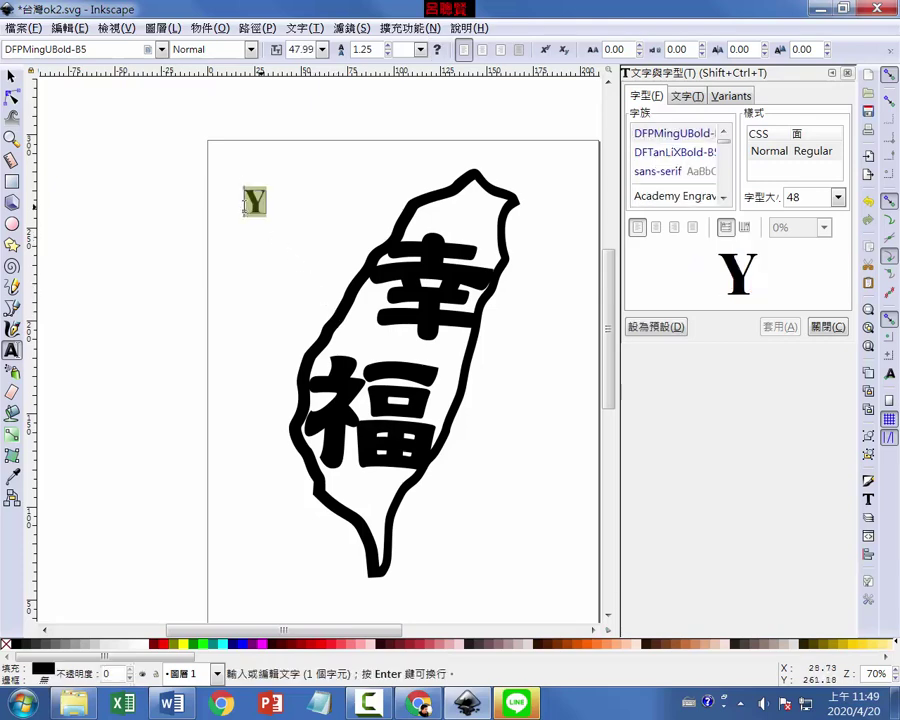
left_click(160, 49)
left_click_drag(158, 285, 172, 683)
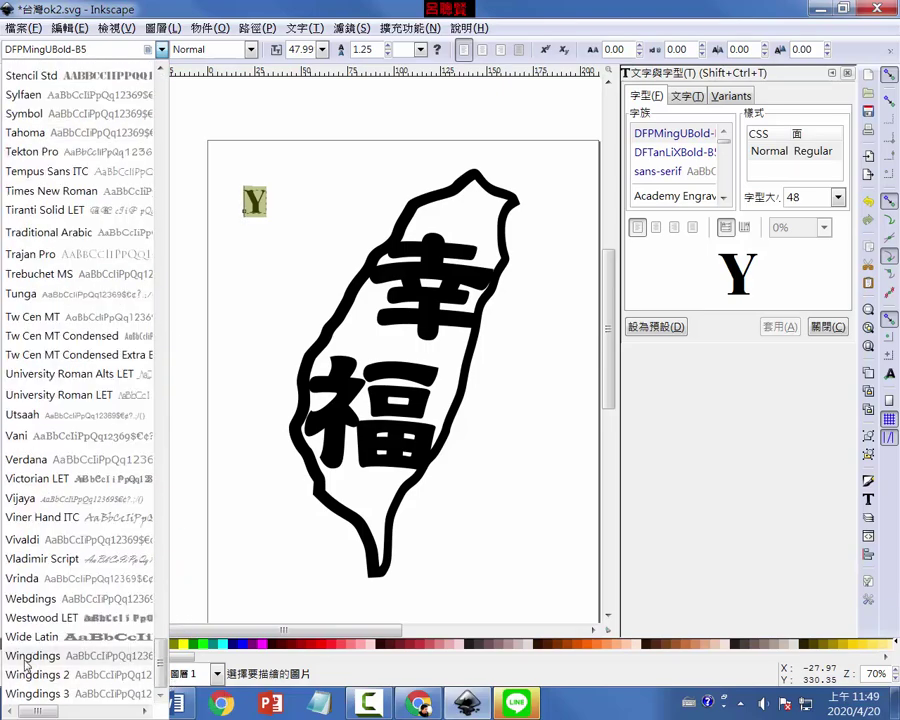
left_click(22, 600)
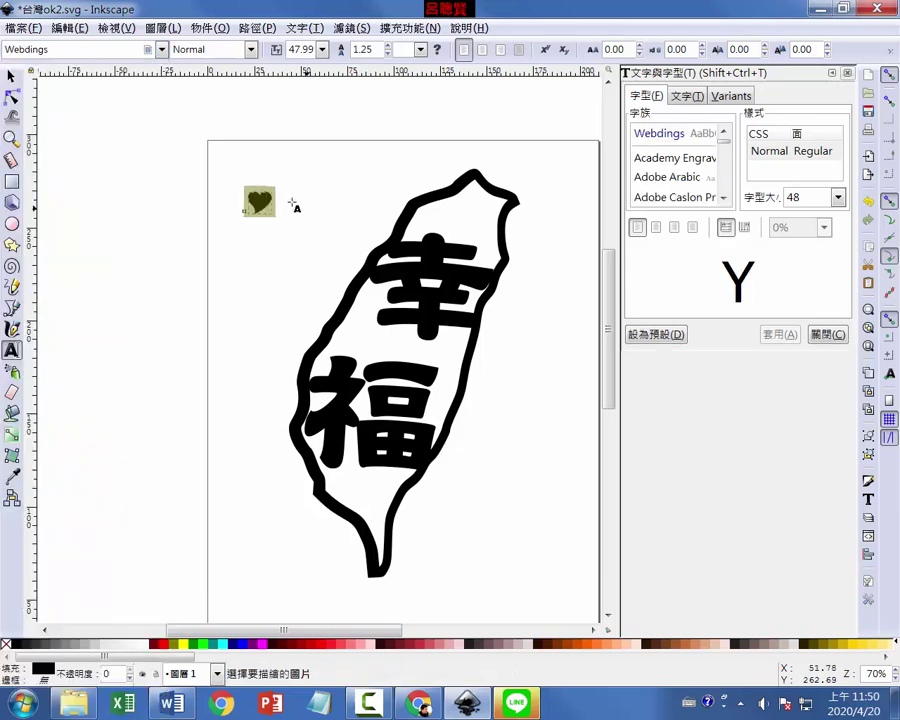
Shrink the heart to about 6 by 7.5 mm and place it over the gap between the two box parts of 福.
left_click(12, 76)
left_click_drag(258, 212, 418, 425)
left_click(478, 409)
left_click(556, 424)
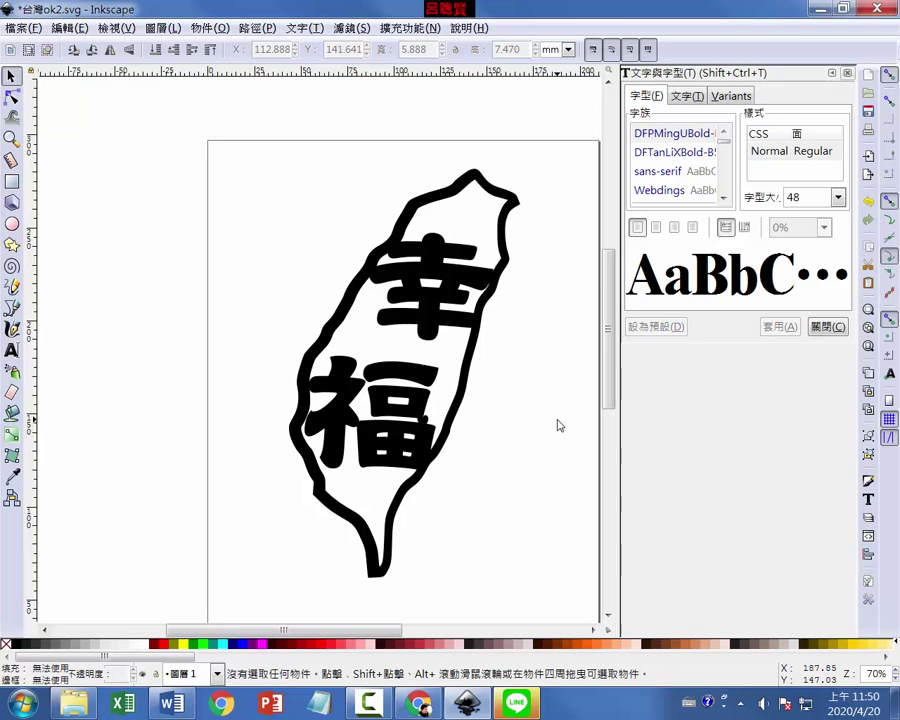
Nudge the heart about 1 mm right and 1 mm up so it bridges the gap in 福.
left_click(437, 432)
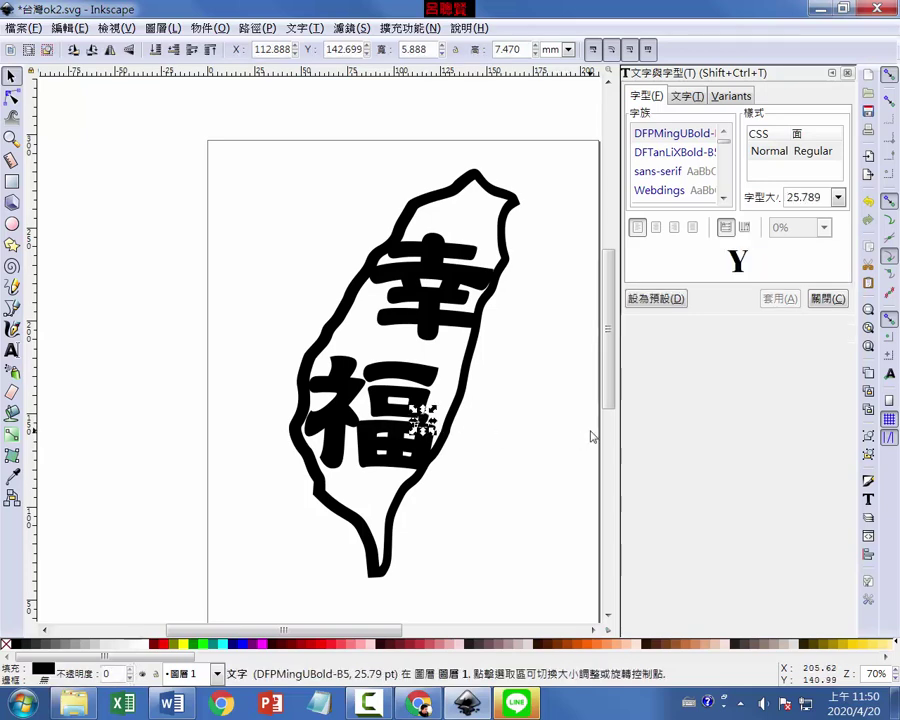
key("Right")
key("Right")
key("Up")
key("Up")
left_click(592, 436)
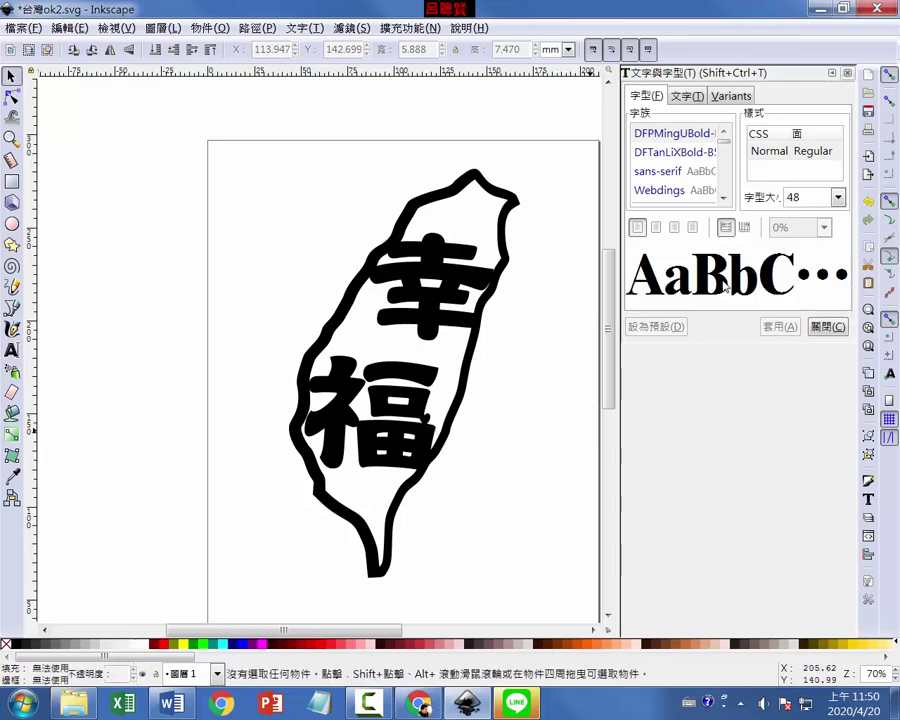
Close the text and font settings and check the heart's placement on 福 up close.
left_click(846, 74)
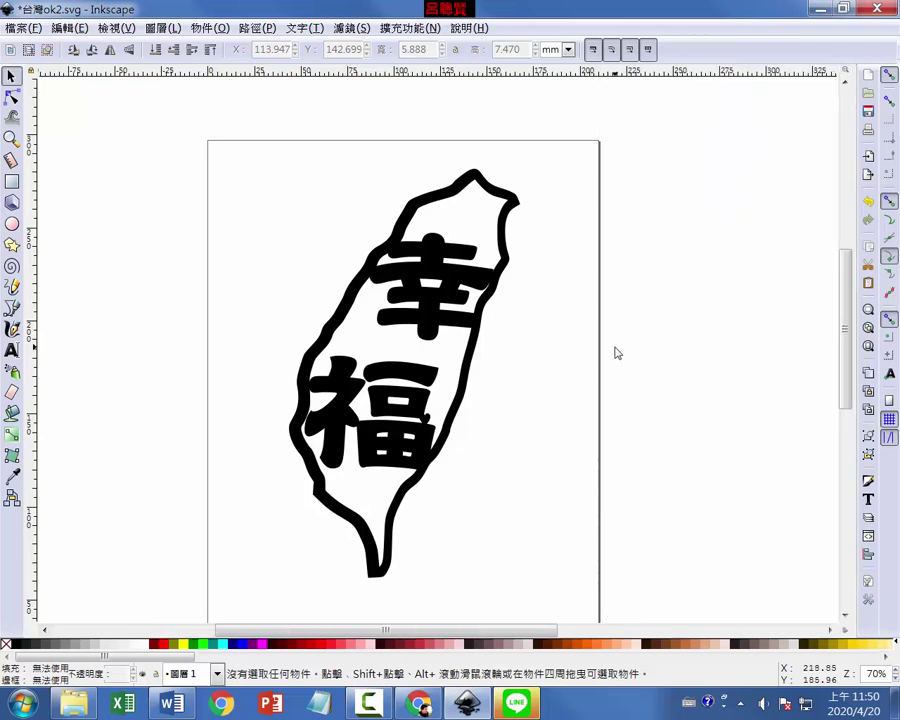
key("plus")
key("plus")
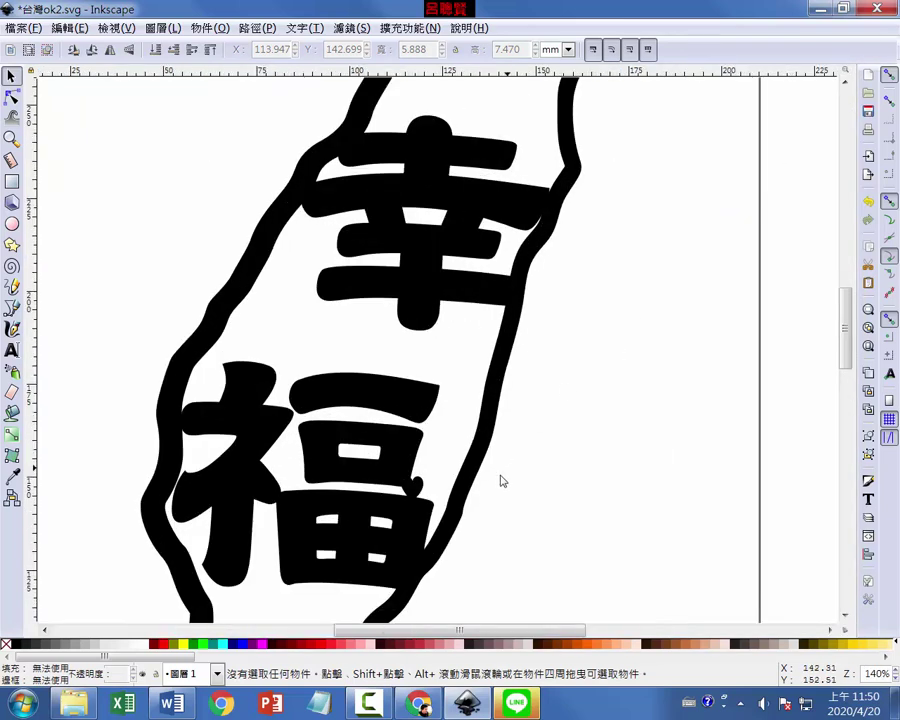
left_click(416, 491)
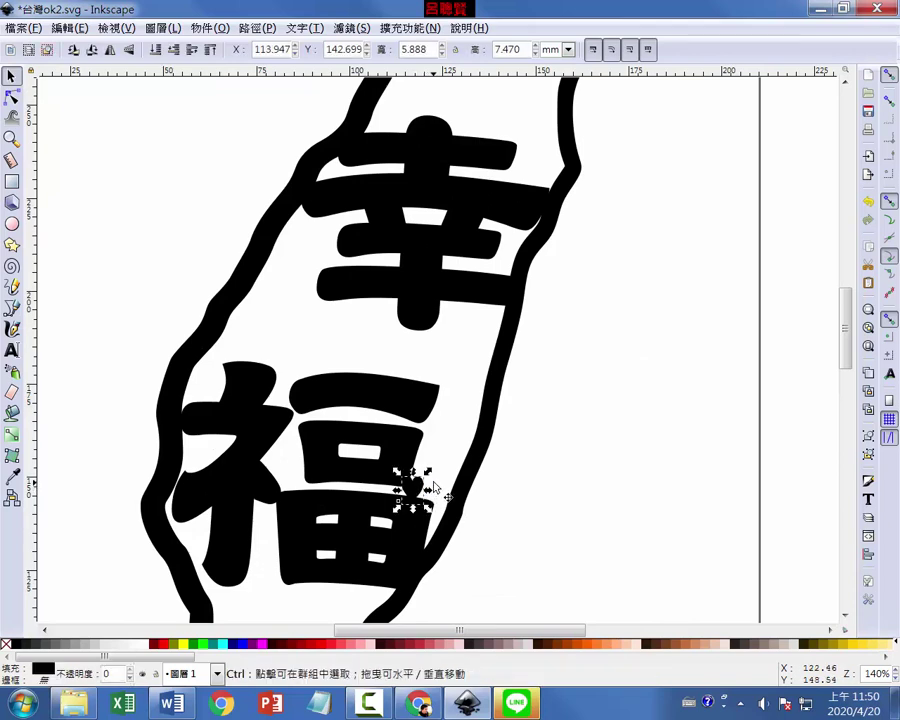
left_click(182, 220)
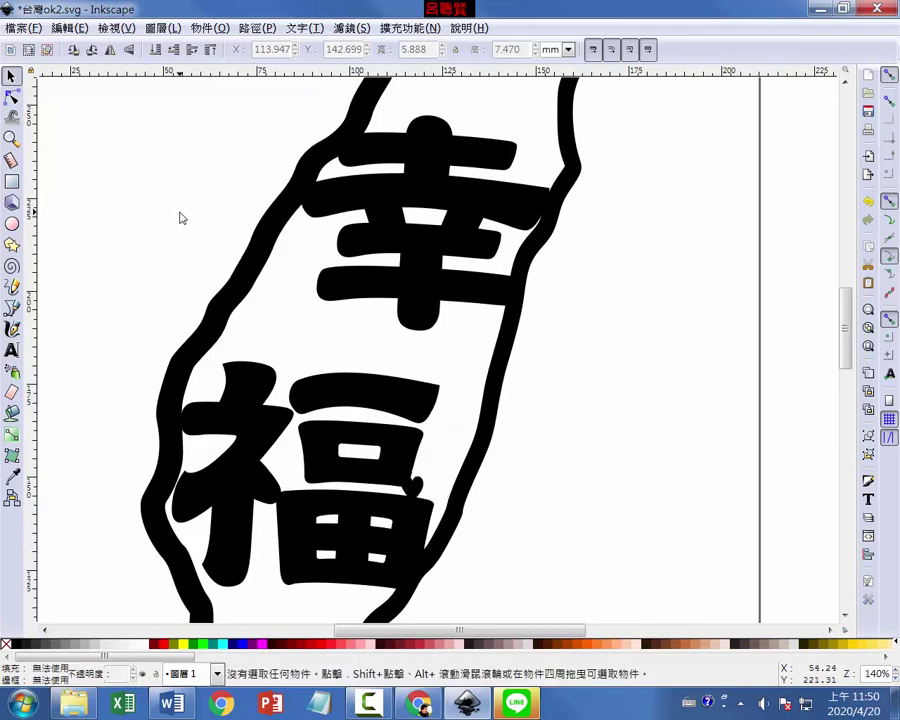
Draw a short calligraphy stroke about 3 by 5.5 mm joining the upper bar of 福 to the box beneath it.
left_click(12, 330)
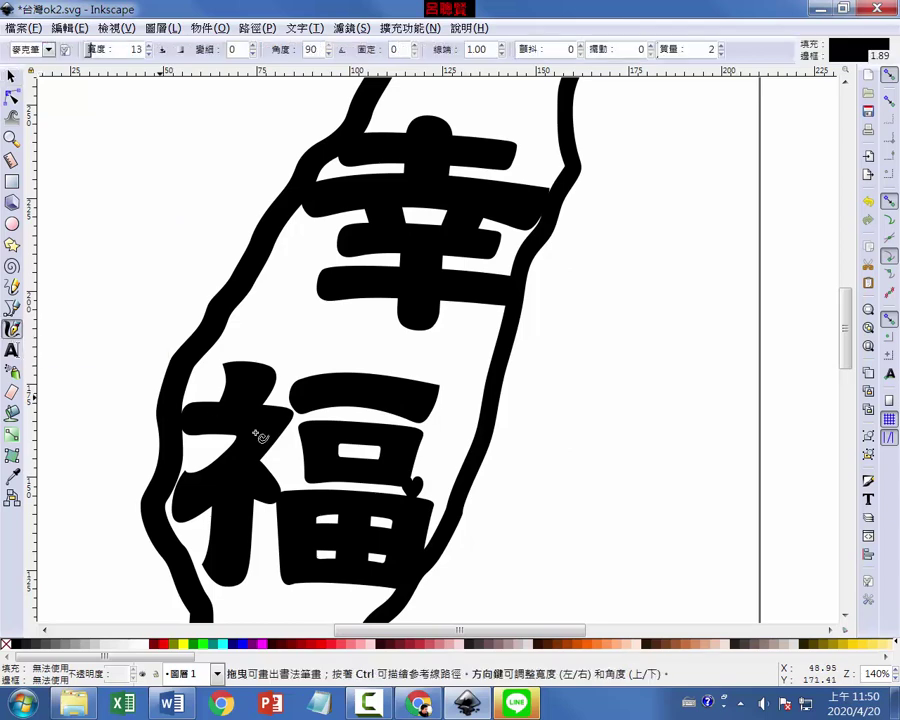
left_click(417, 416, "ctrl")
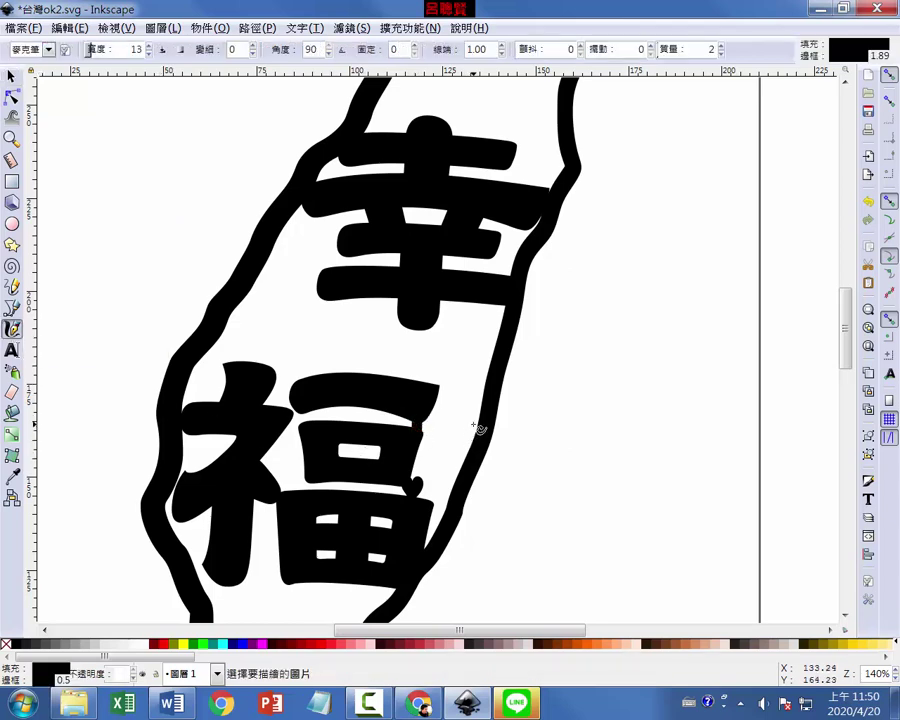
left_click_drag(428, 424, 422, 432)
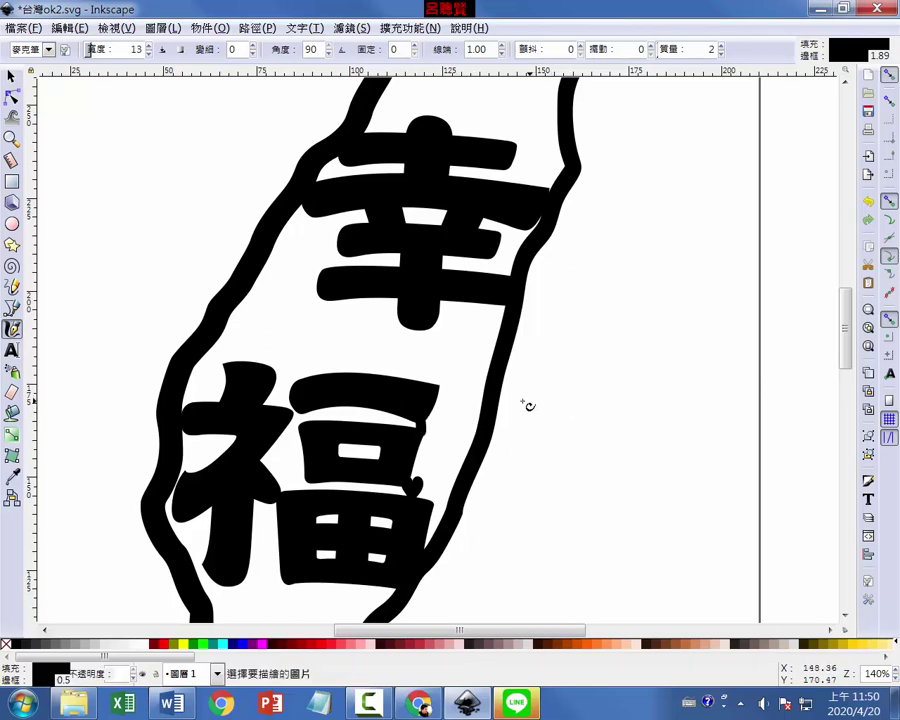
left_click(11, 76)
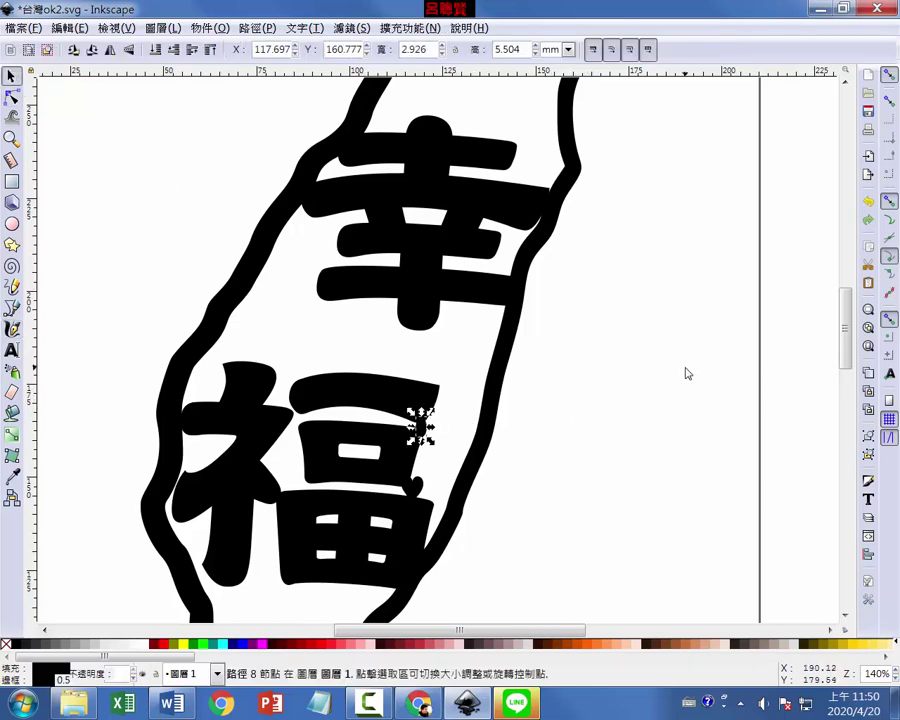
left_click(579, 410)
Union 幸 with the Taiwan outline into a single path.
left_click(516, 213)
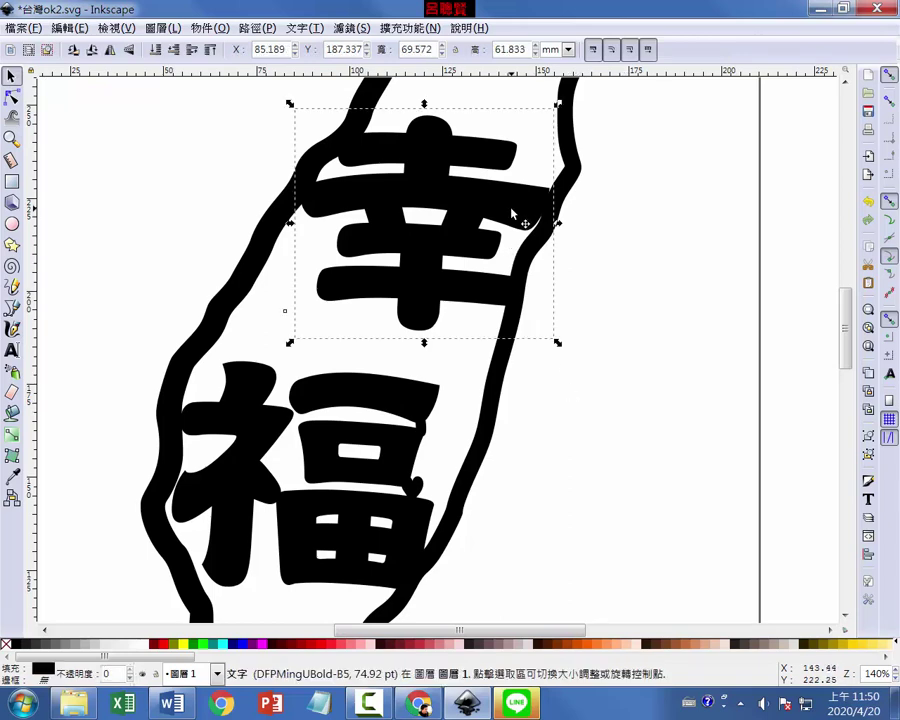
left_click(575, 203, "shift")
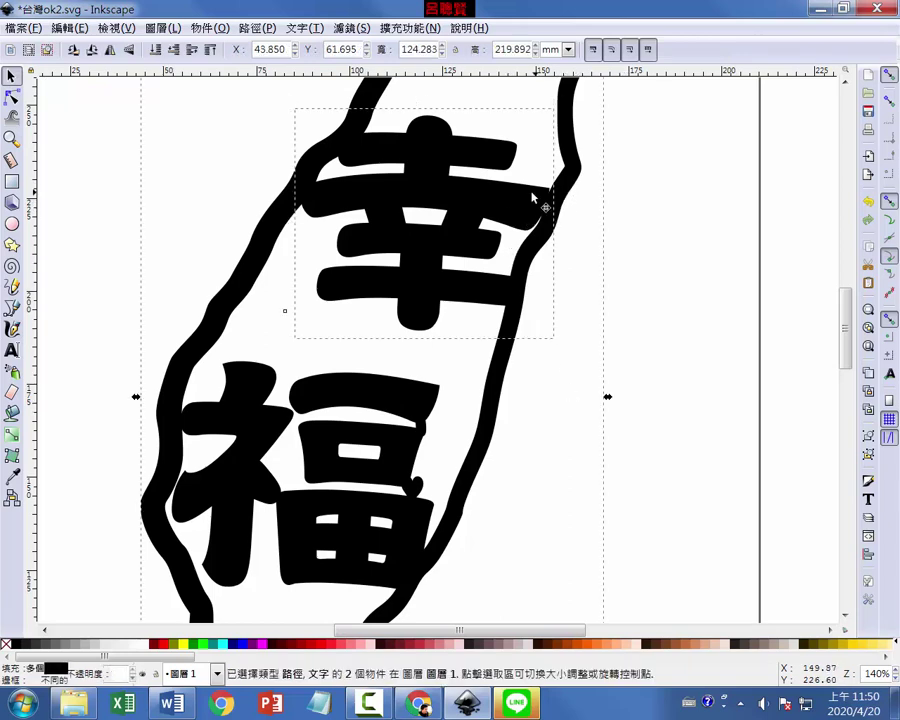
left_click(544, 218)
left_click(514, 204)
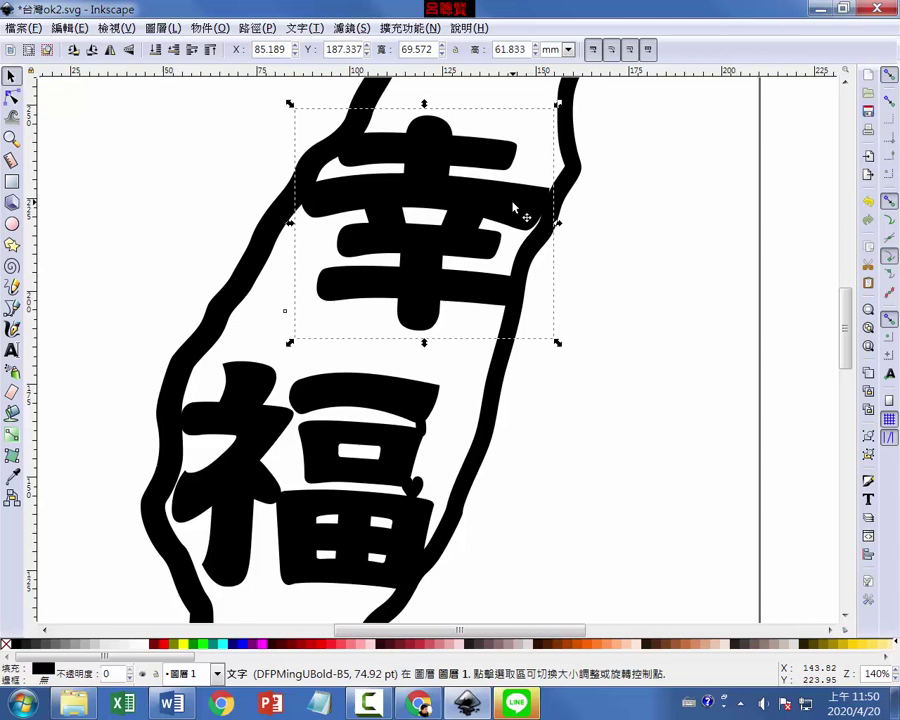
left_click(574, 201, "shift")
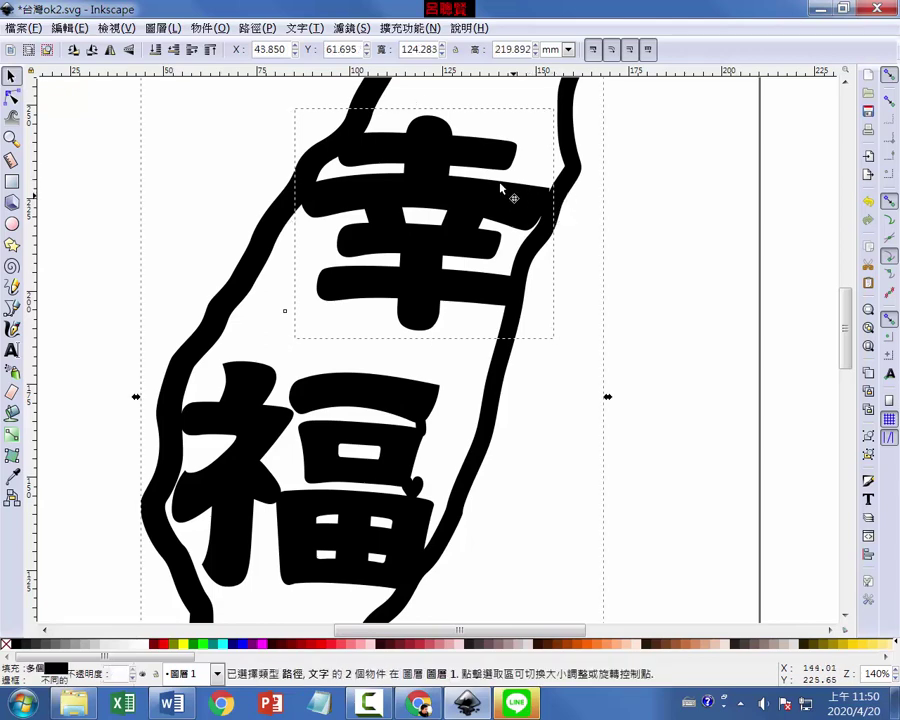
left_click(257, 28)
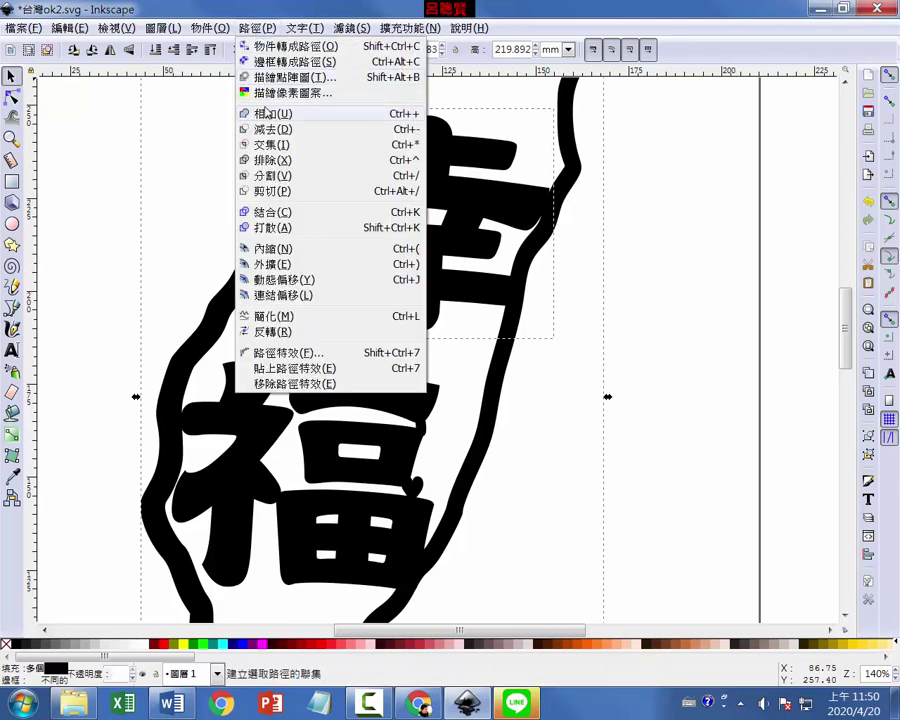
left_click(268, 114)
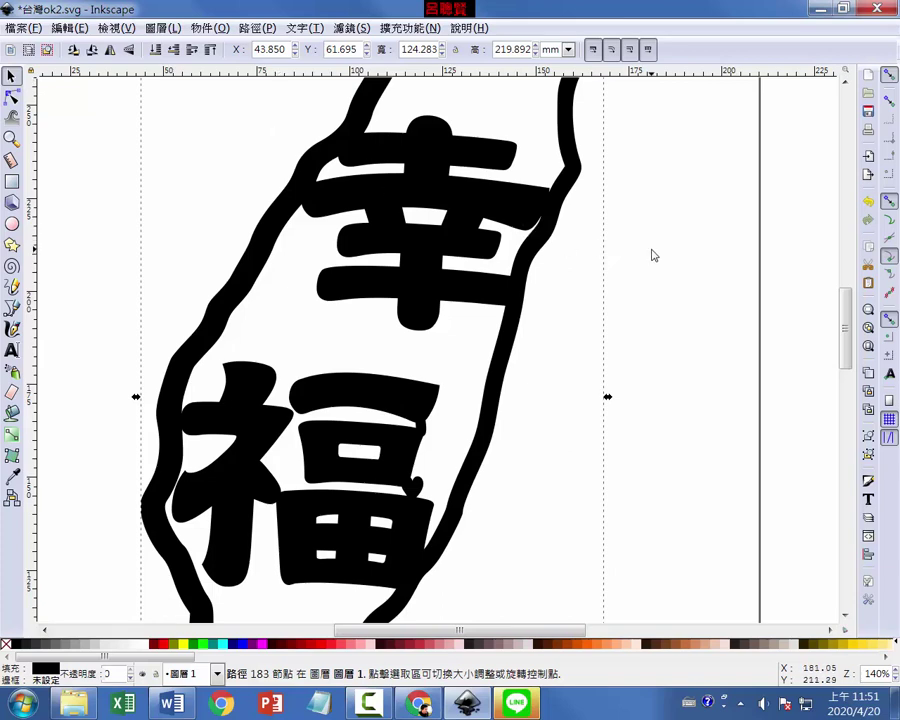
left_click(596, 254)
Union 福 with the combined outline path.
left_click(415, 403)
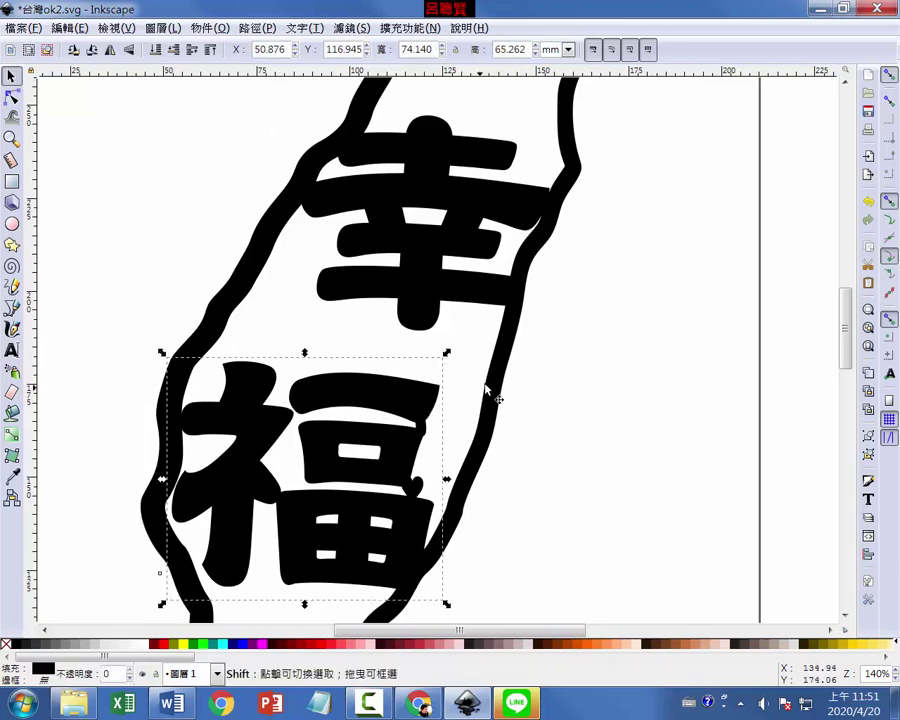
left_click(432, 257, "shift")
left_click(257, 27)
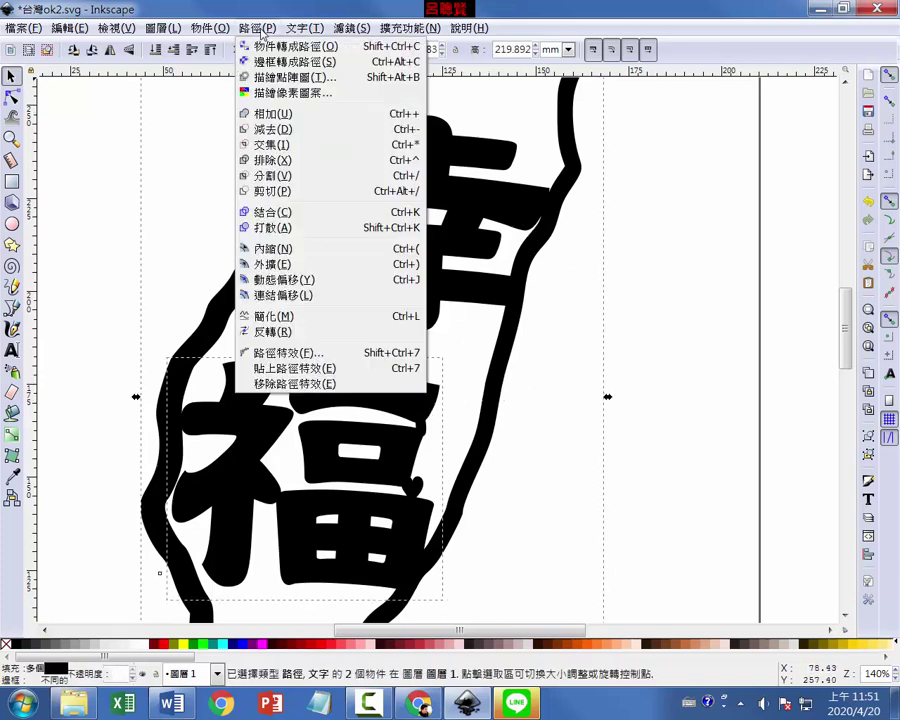
left_click(268, 114)
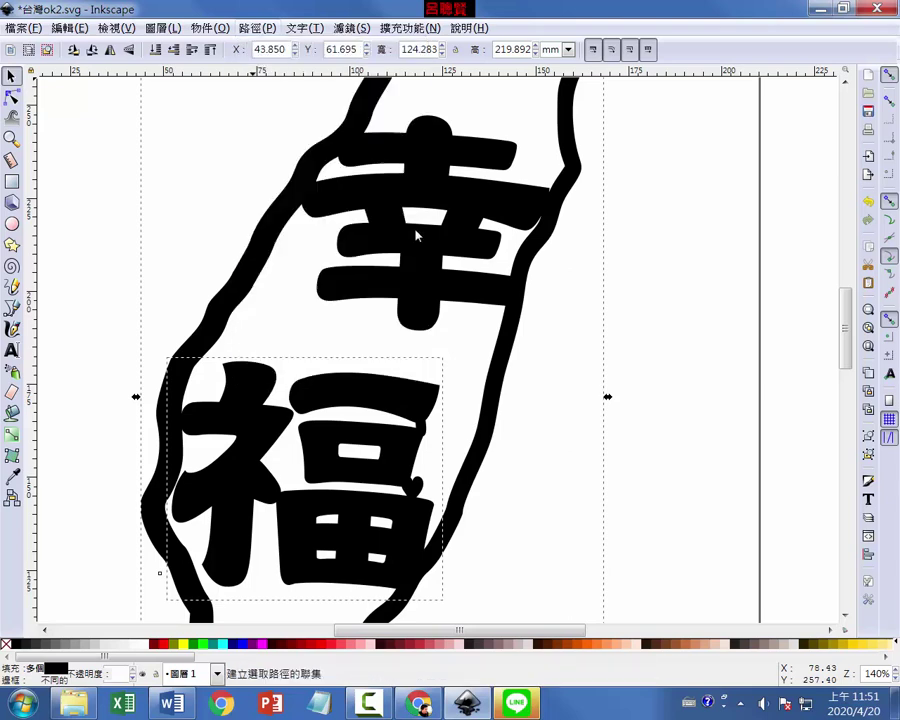
Union the small heart on 福 with the combined outline path.
left_click(413, 488)
left_click(418, 522, "shift")
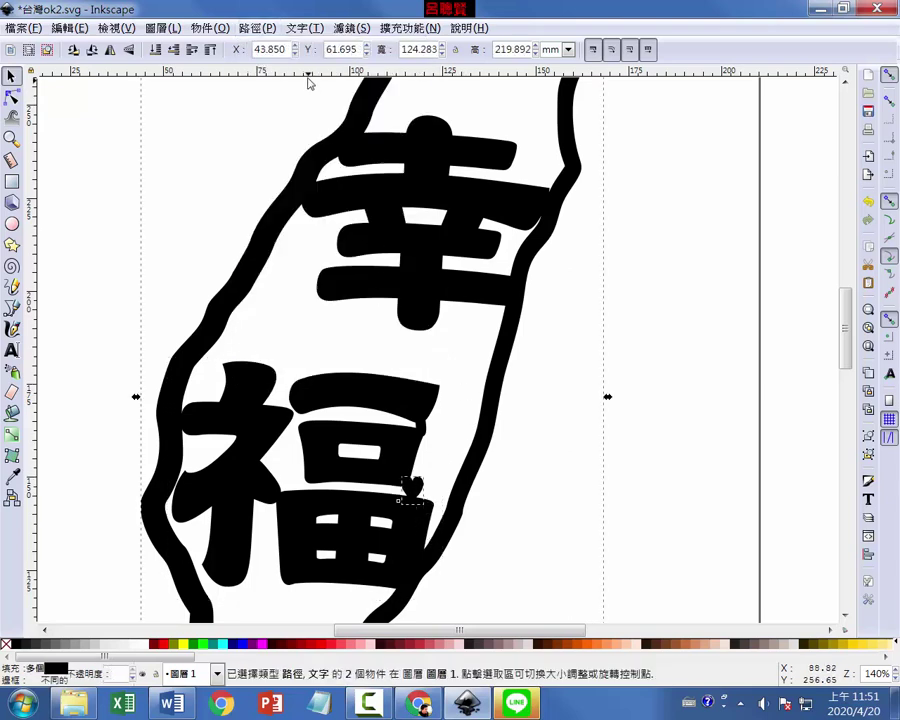
left_click(257, 27)
left_click(268, 114)
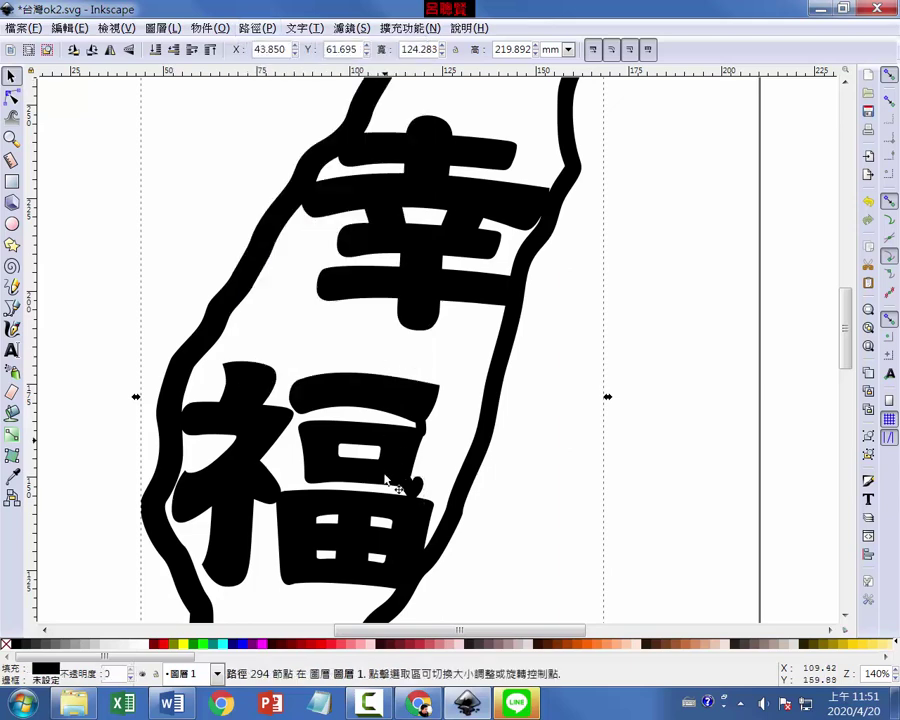
Union the short calligraphy stroke on 福 with the combined outline path.
left_click(428, 432)
left_click(400, 395, "shift")
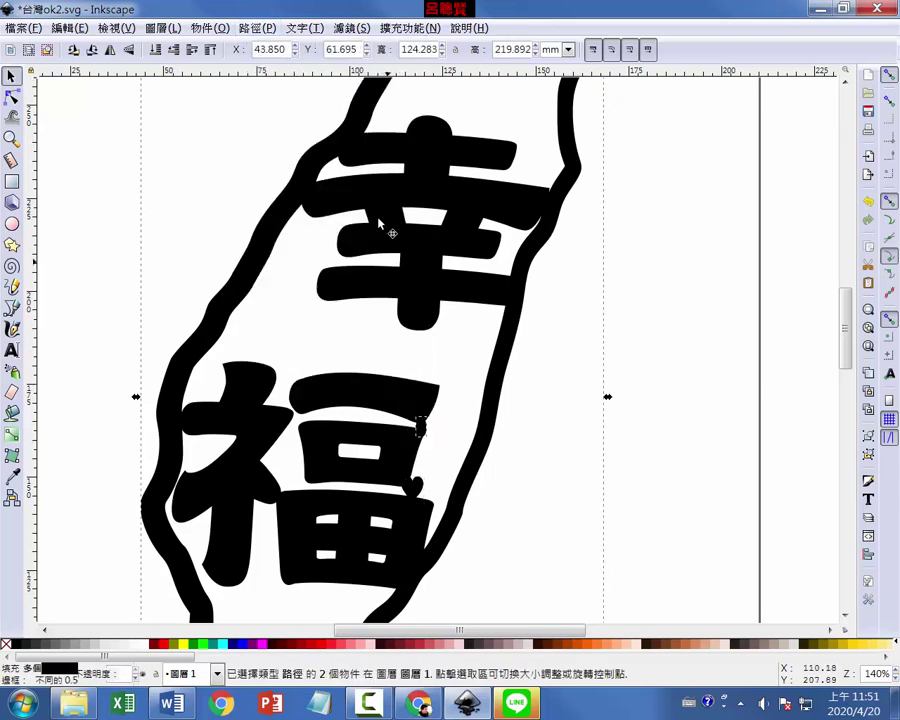
left_click(257, 27)
left_click(268, 114)
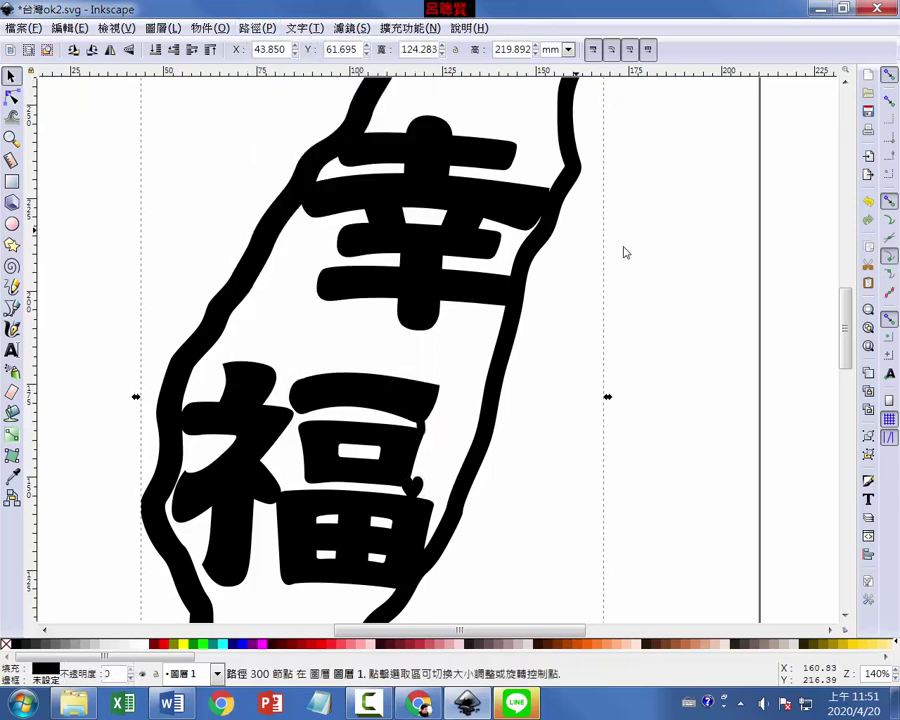
left_click(713, 287)
key("minus")
key("minus")
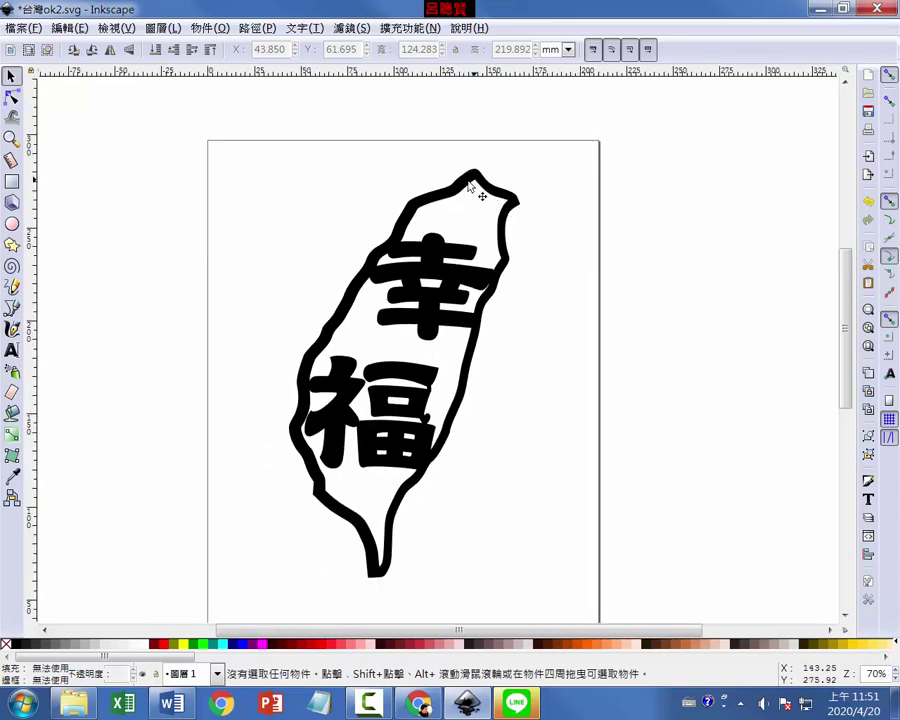
key("plus")
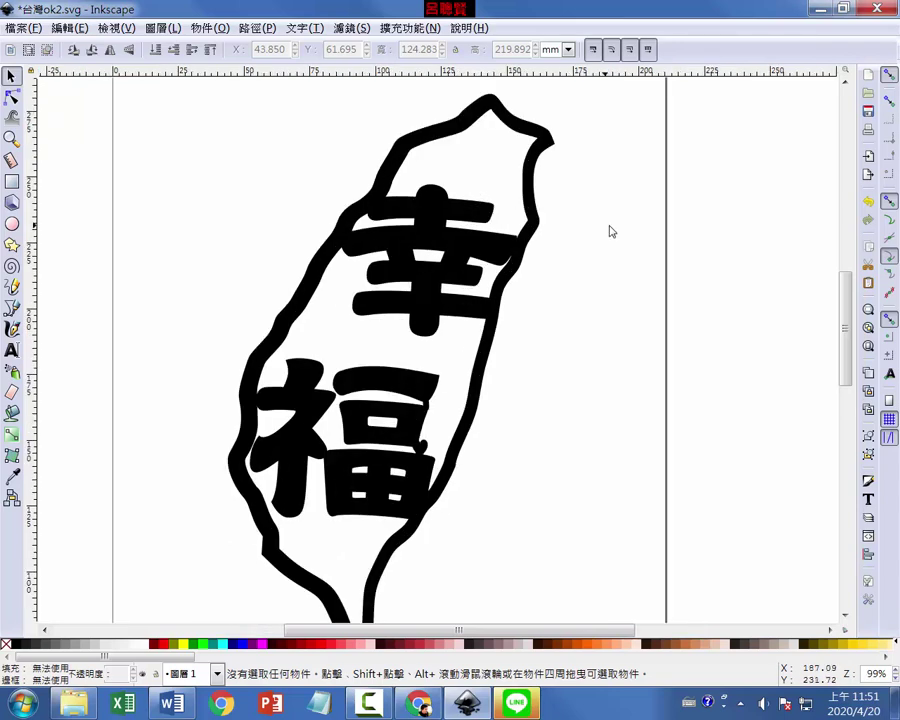
scroll(700, 290, "up", 3)
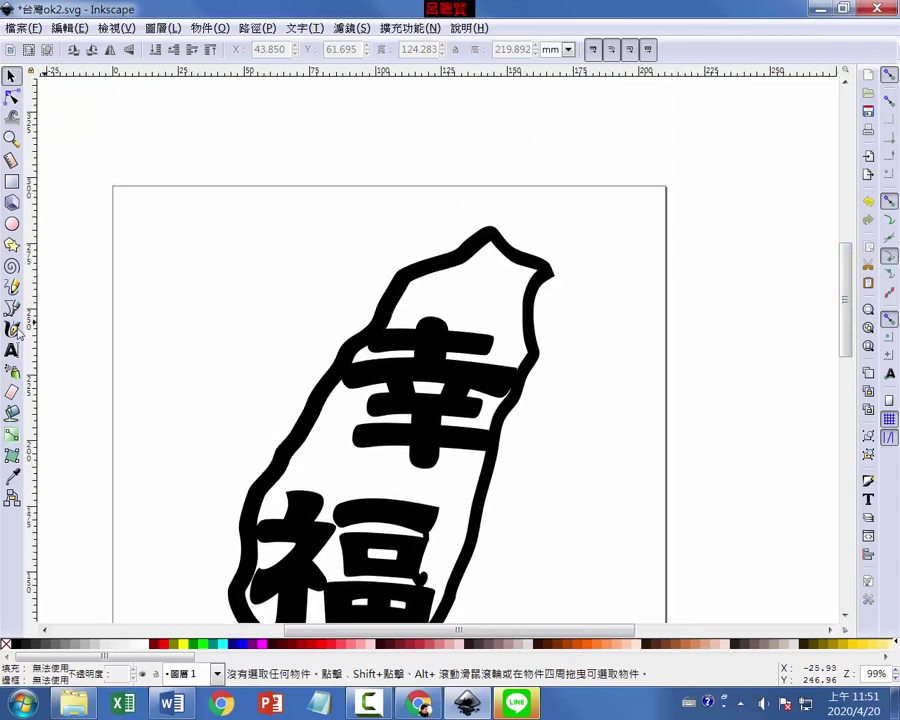
left_click(12, 328)
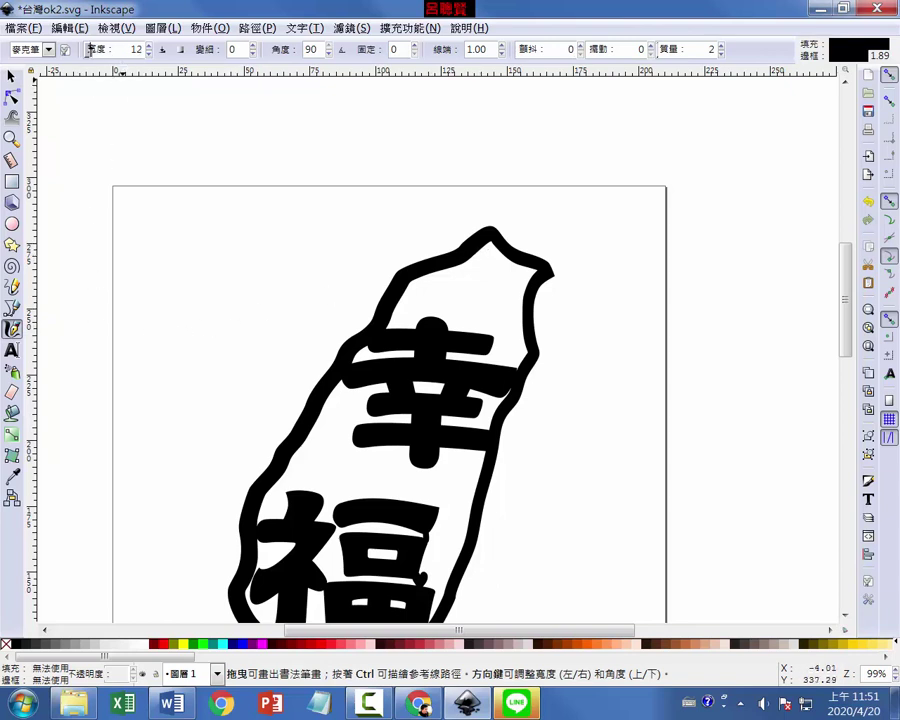
mouse_move(484, 244)
left_mouse_down()
mouse_move(503, 250)
mouse_move(474, 255)
mouse_move(514, 259)
mouse_move(476, 254)
mouse_move(480, 275)
left_mouse_up()
left_click(11, 76)
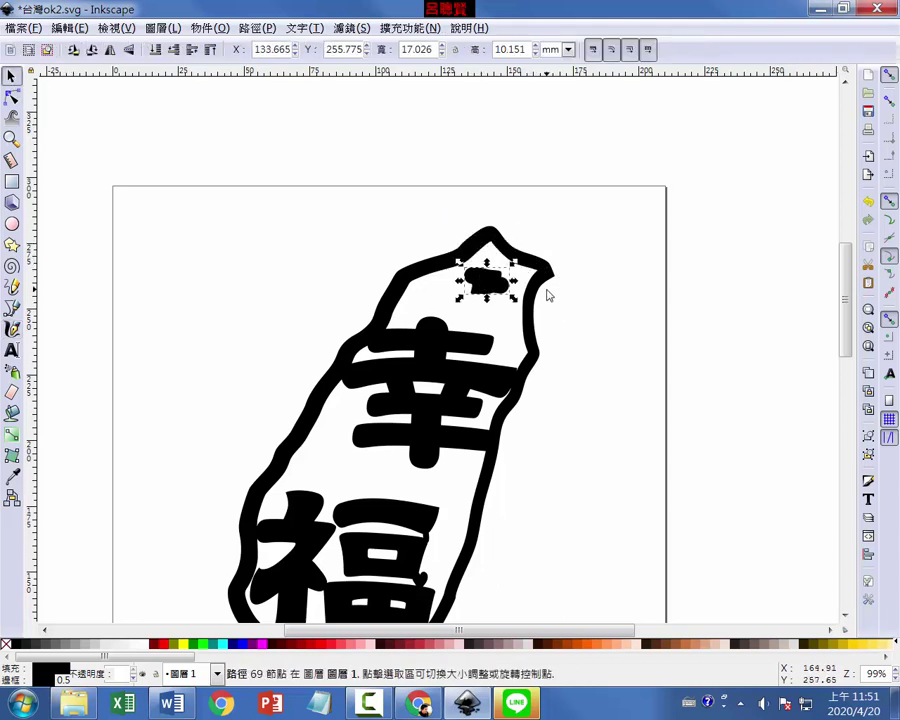
key("Delete")
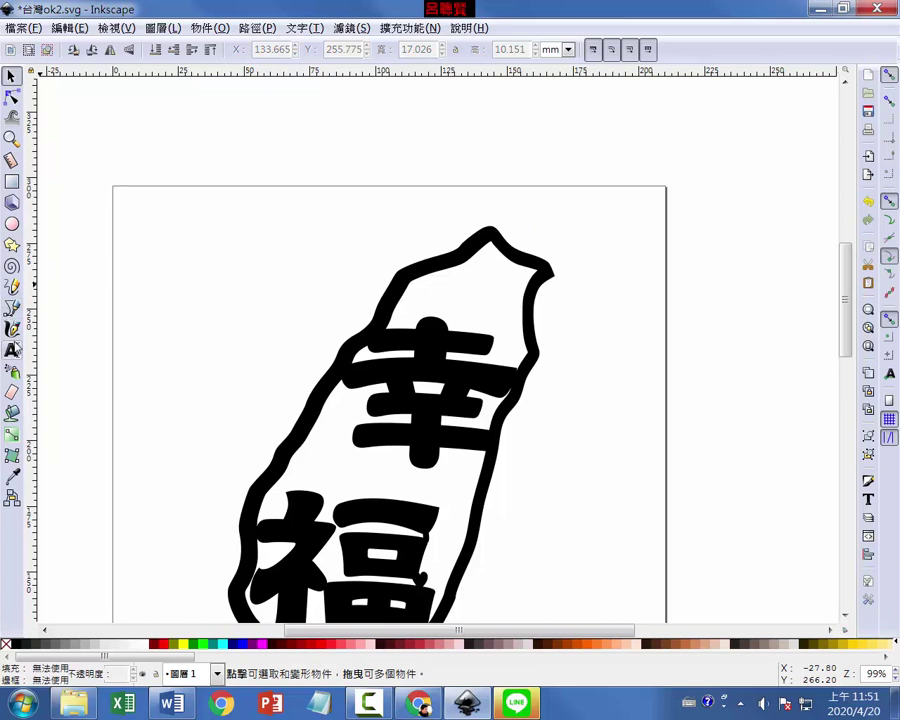
Draw a calligraphy blob with stroke width 34, about 18 by 11 mm, across the northern tip of the Taiwan outline.
left_click(11, 328)
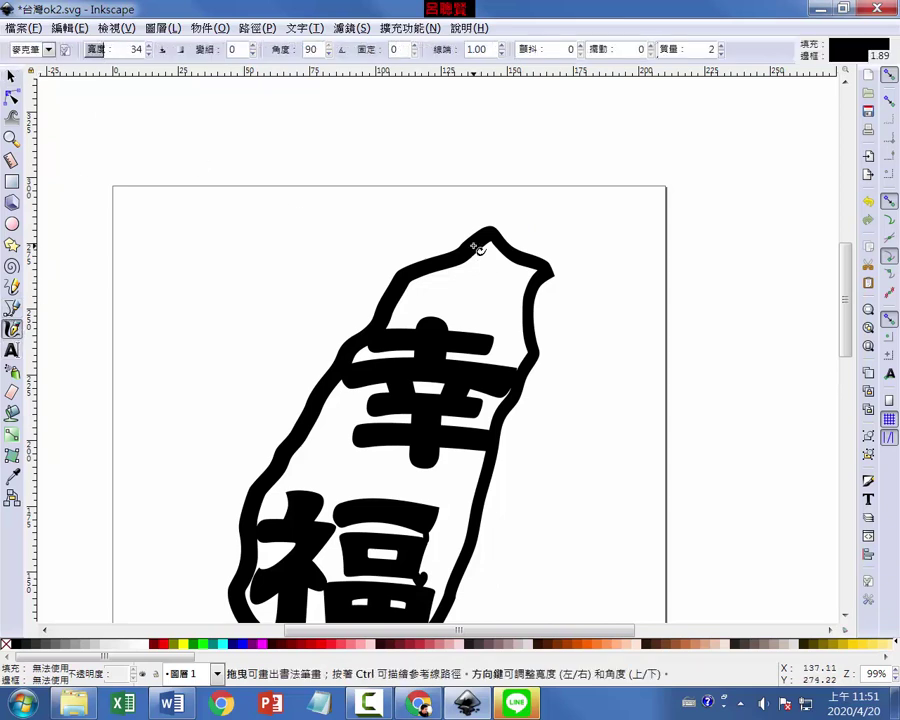
left_click_drag(474, 246, 501, 251)
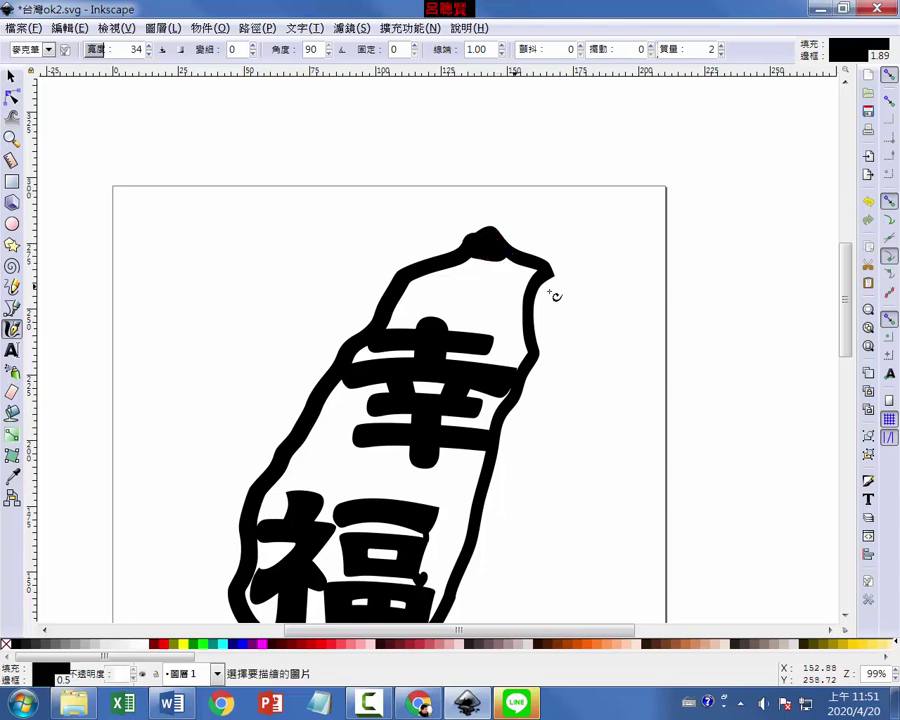
left_click(11, 76)
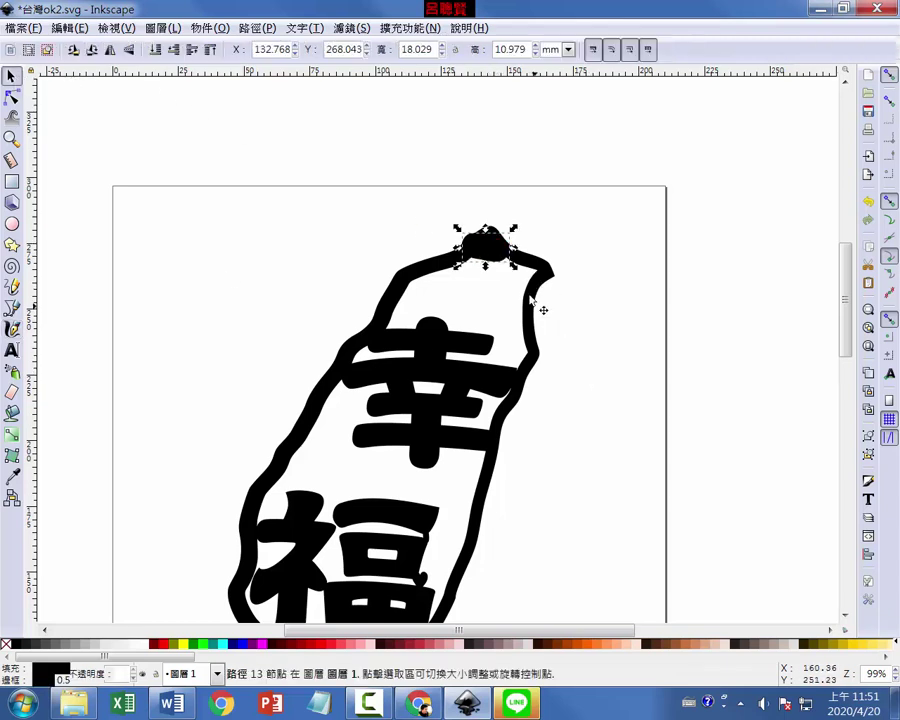
Move the blob slightly down inside the northern tip and stretch its upper edge to a height of about 11.2 mm, closing the gap.
mouse_move(491, 248)
left_mouse_down()
mouse_move(530, 277)
mouse_move(492, 258)
left_mouse_up()
left_click(491, 256)
left_click(594, 245)
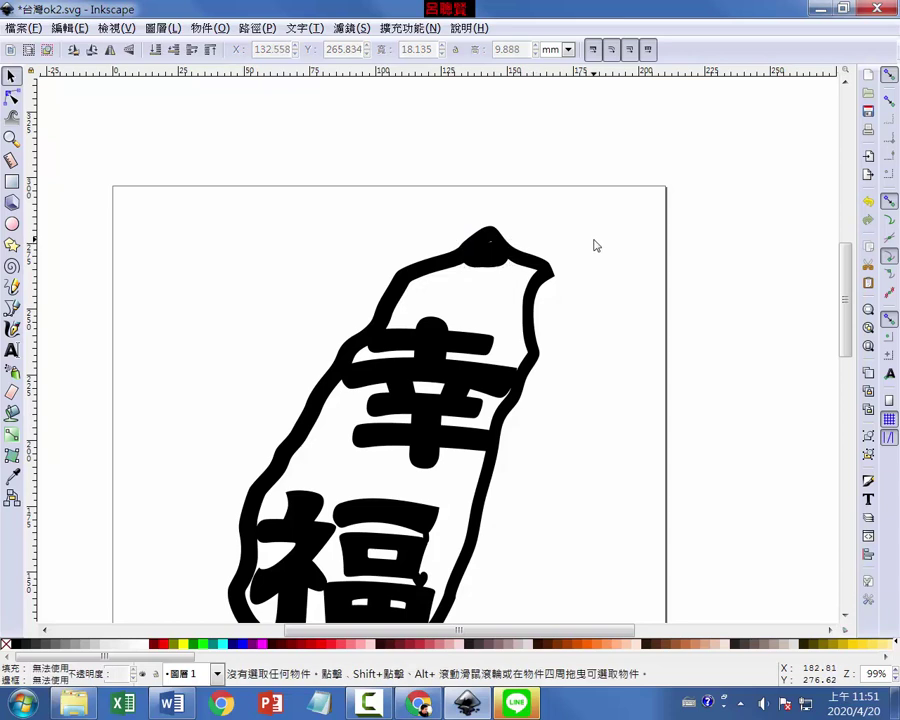
left_click(491, 266)
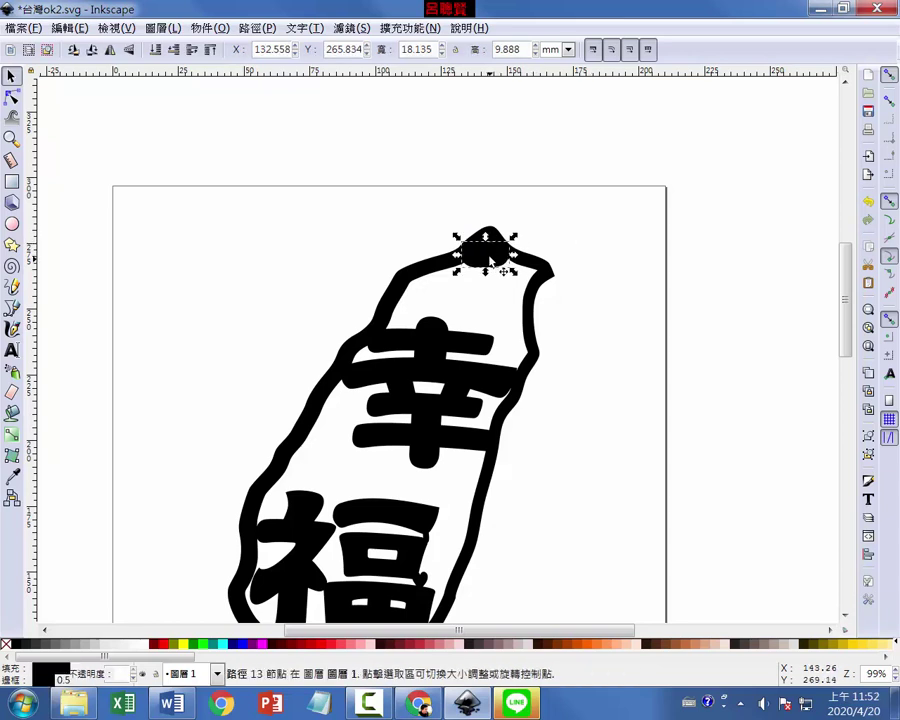
left_click_drag(486, 235, 486, 229)
left_click(594, 244)
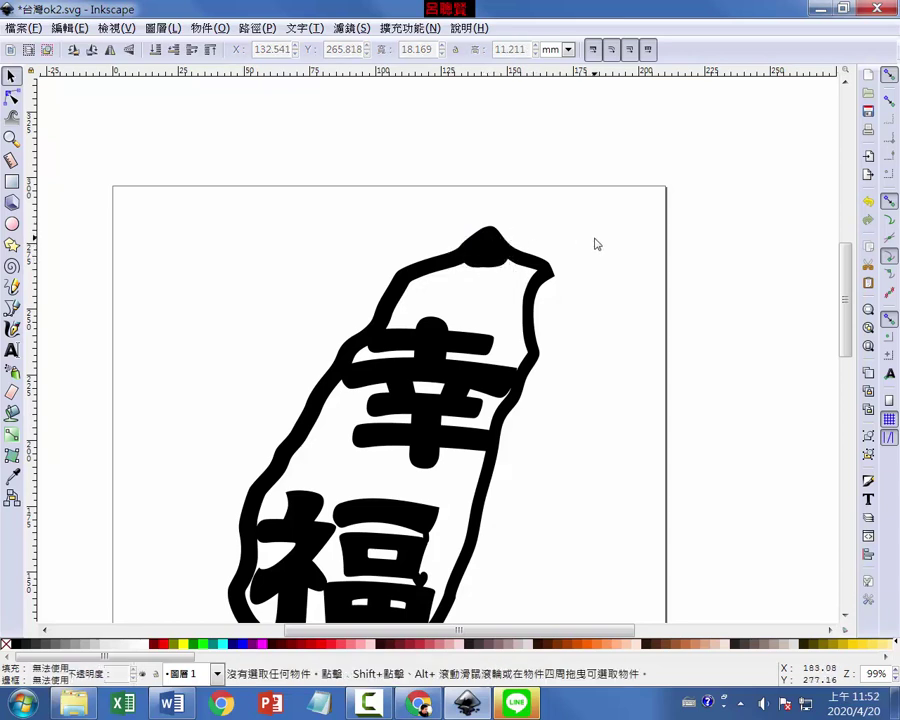
Union the northern tip blob with the combined outline path.
left_click(491, 262)
left_click(546, 279, "shift")
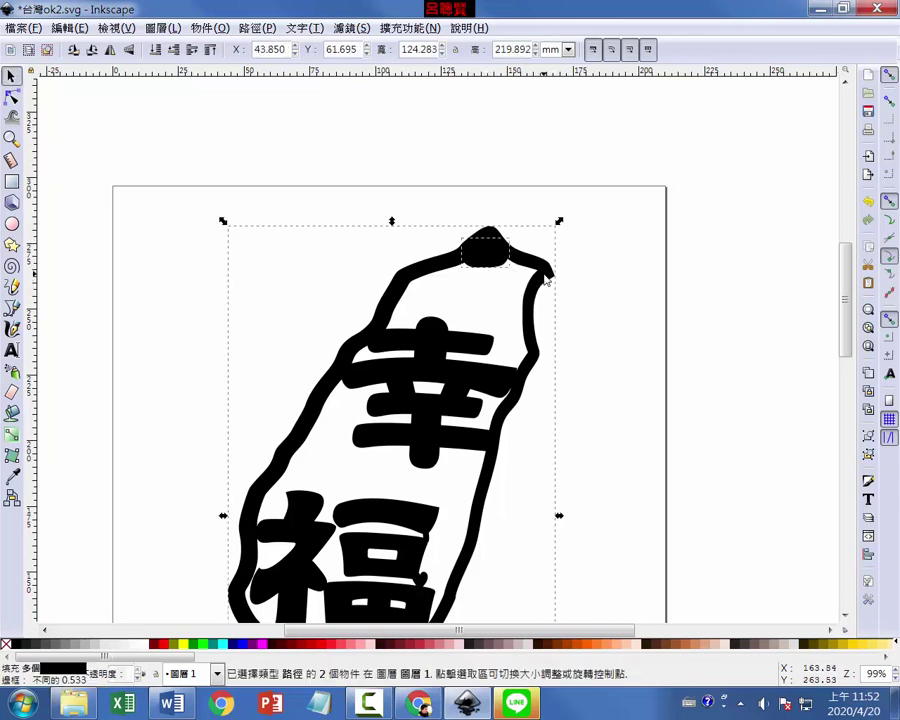
left_click(257, 28)
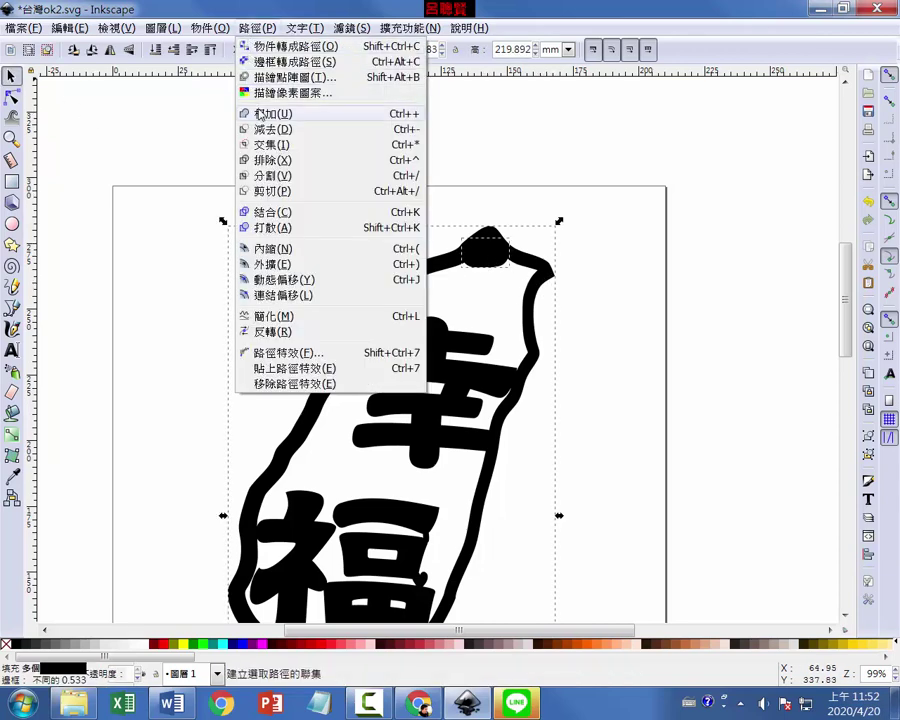
left_click(261, 121)
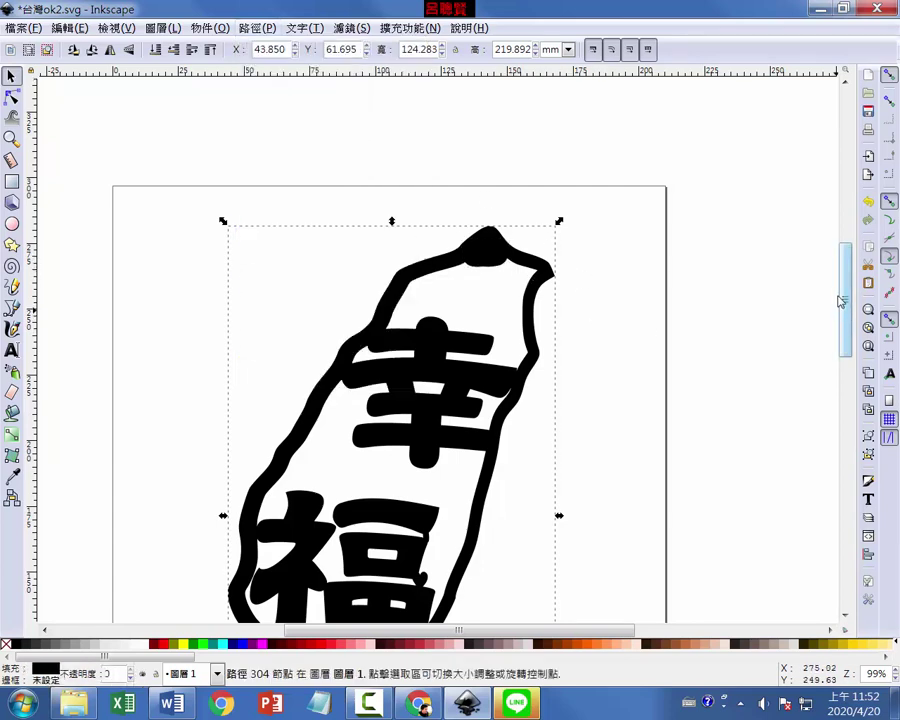
Fill the southern tip of the outline with a calligraphy blob of stroke width 34, about 12 by 17 mm.
scroll(590, 300, "down", 10)
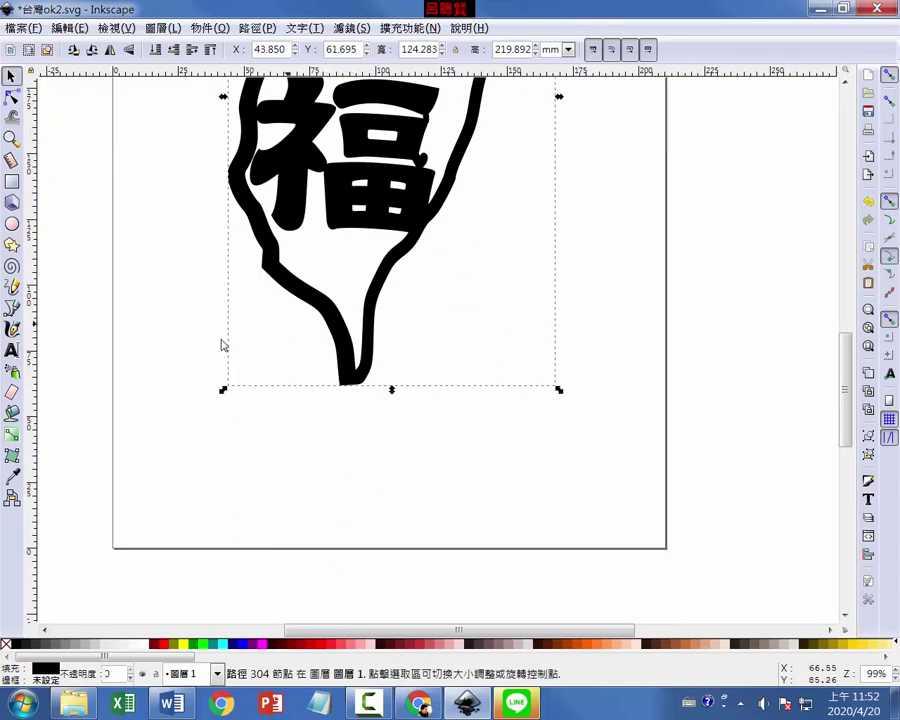
left_click(12, 329)
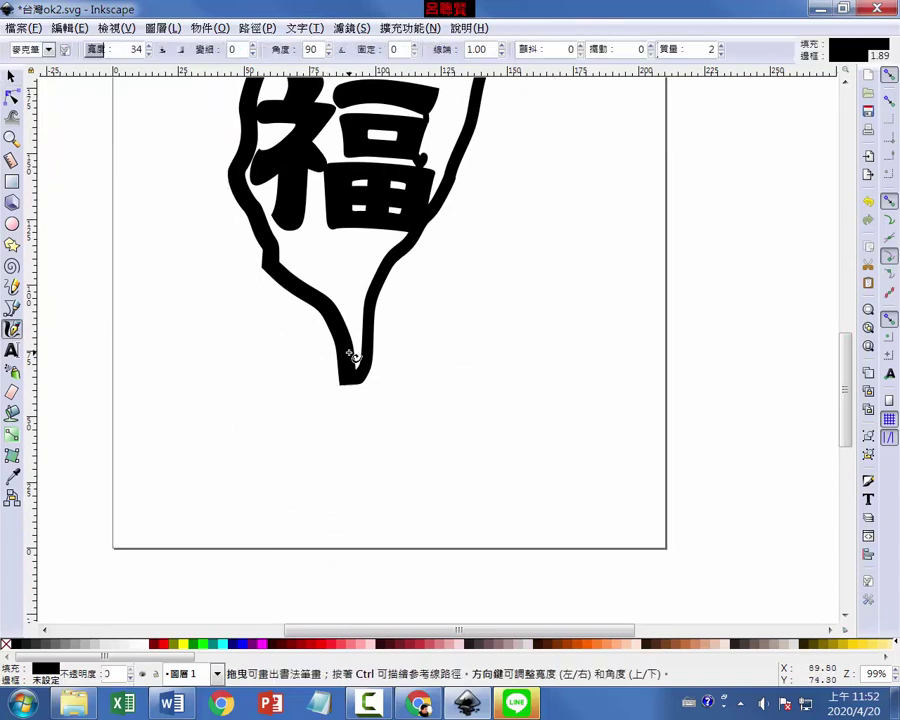
left_click_drag(352, 348, 358, 366)
left_click(12, 76)
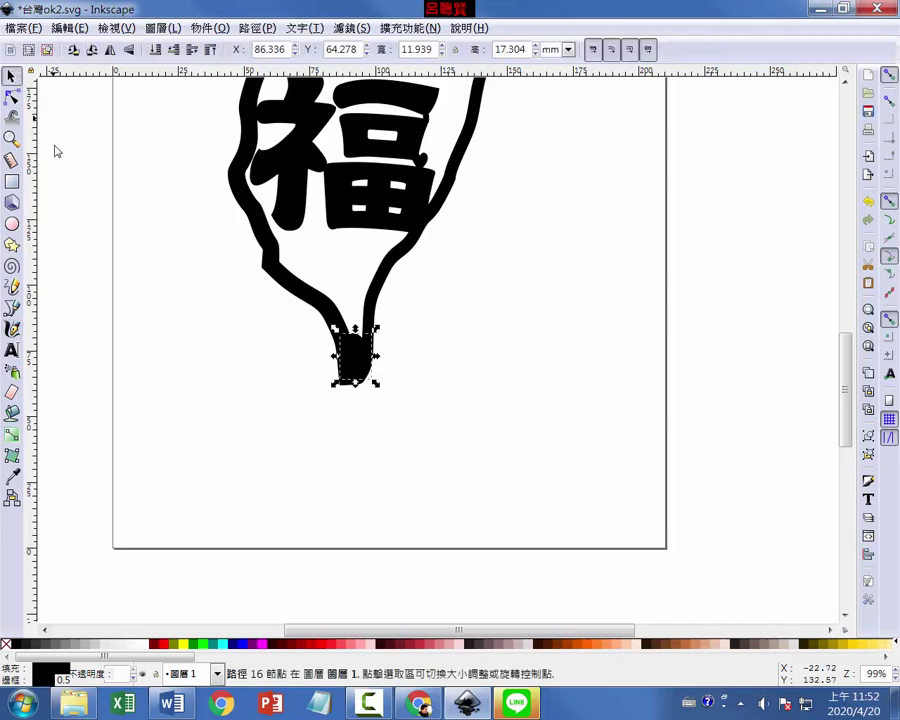
Union the southern tip blob with the combined outline path.
left_click(381, 310, "shift")
left_click(257, 28)
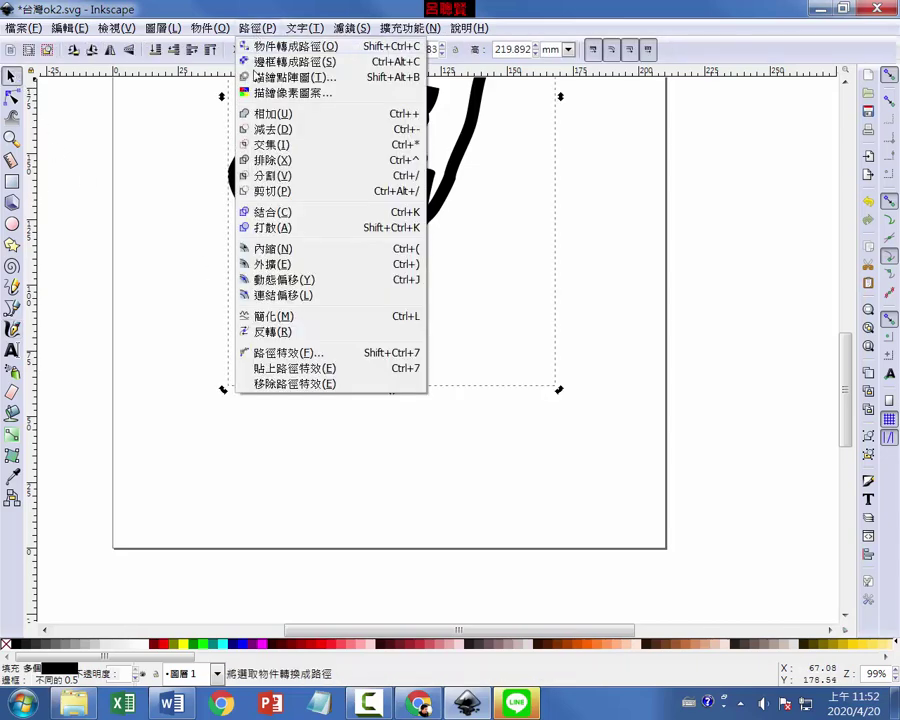
left_click(268, 121)
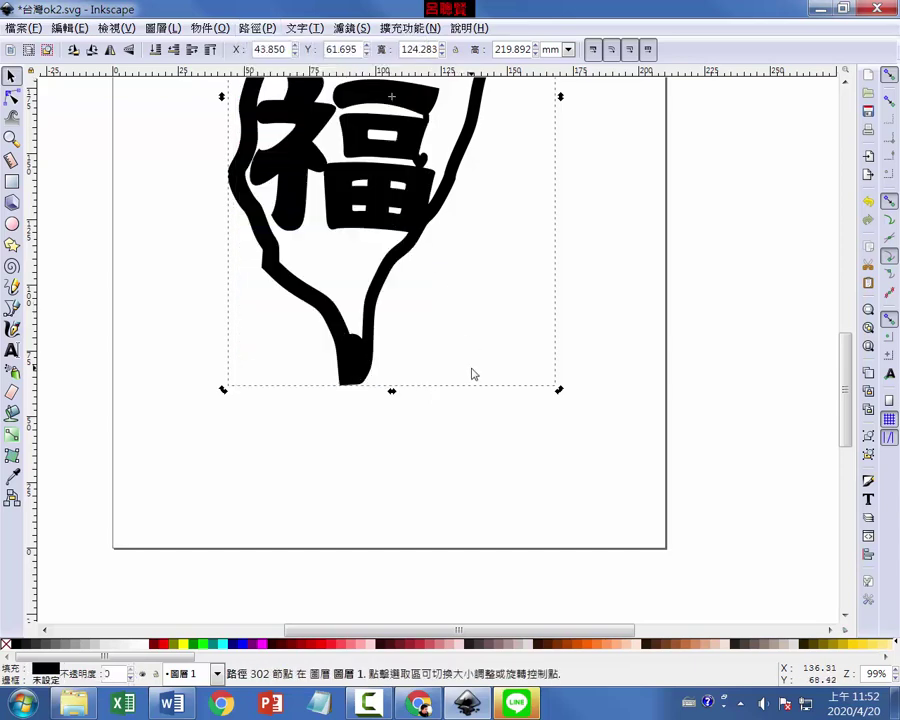
Draw a small ellipse about 5.6 by 6.1 mm, fill it magenta, and place it on the filled northern tip.
scroll(478, 335, "up", 3)
scroll(480, 333, "up", 5)
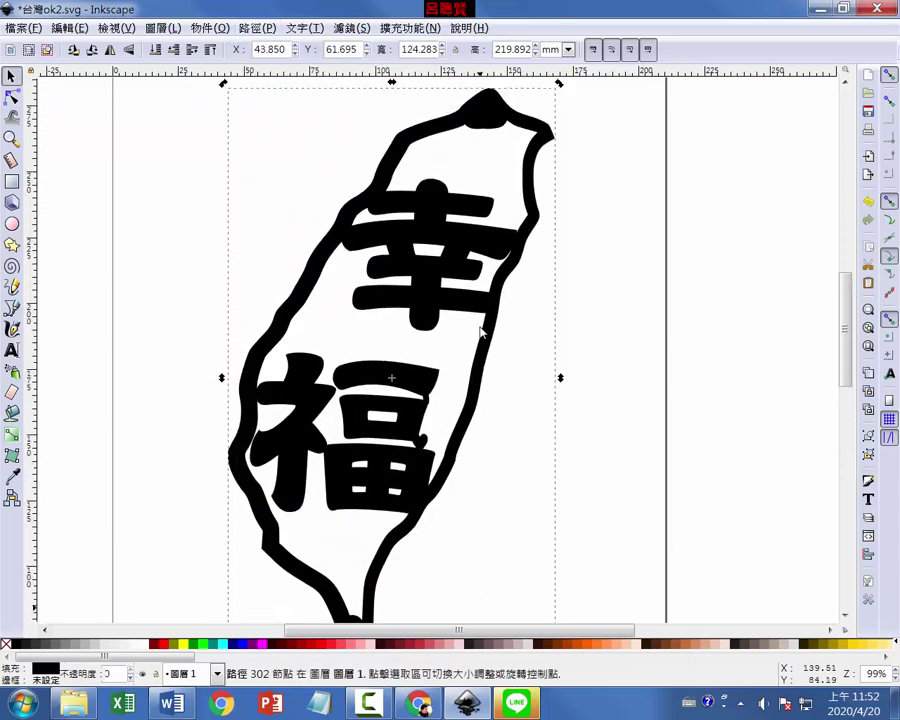
left_click(12, 224)
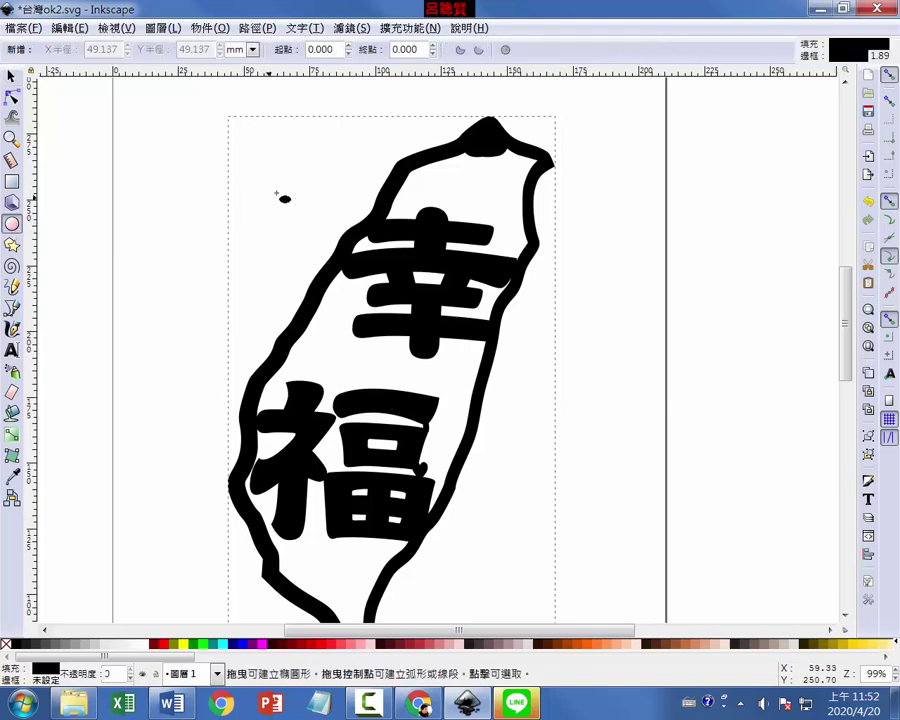
left_click_drag(280, 166, 302, 186)
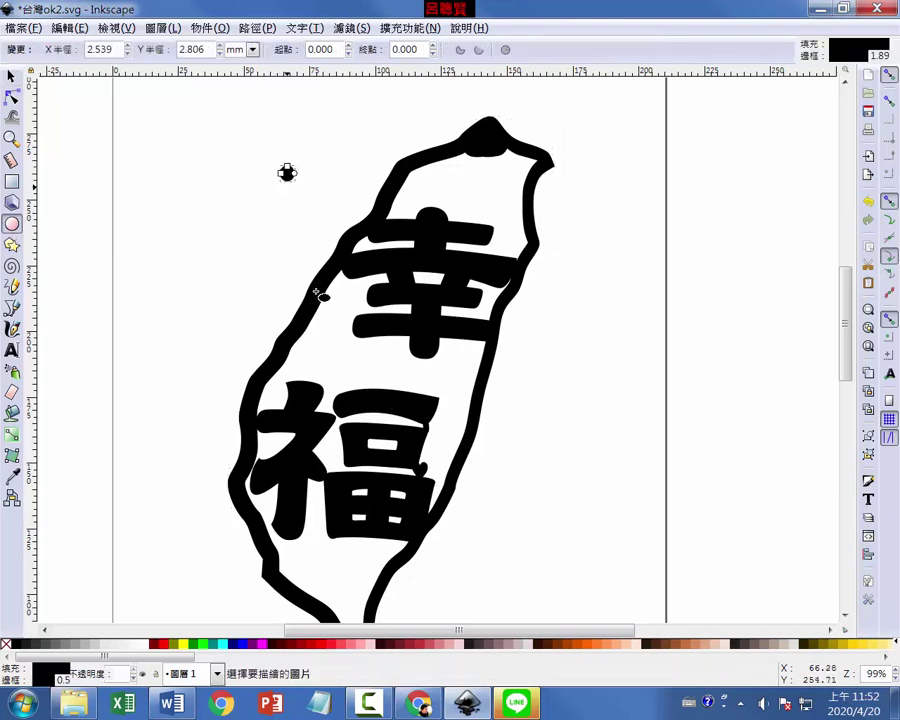
left_click(263, 644)
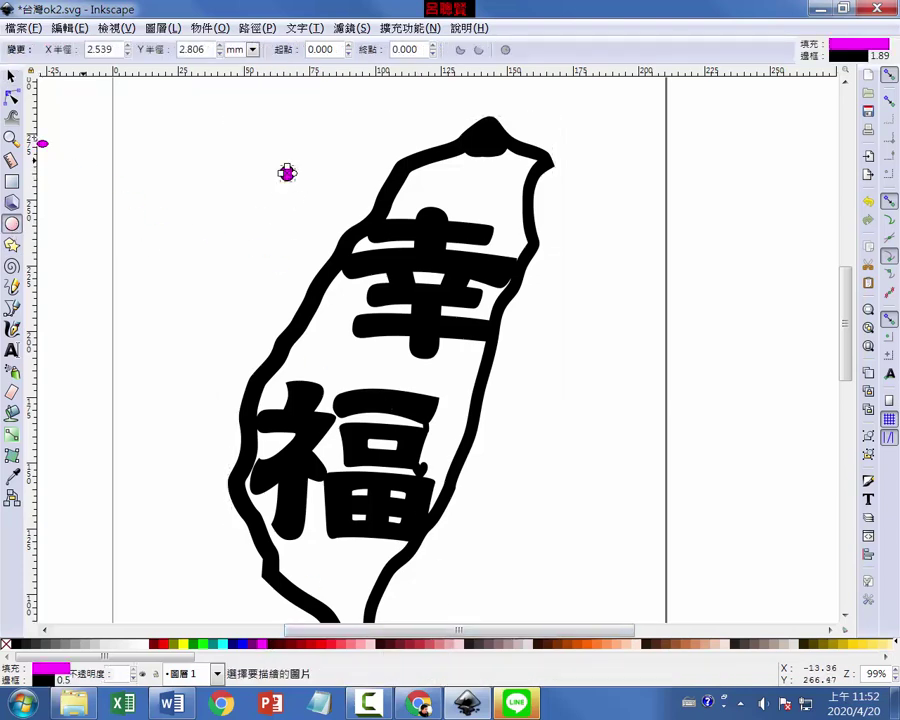
key("s")
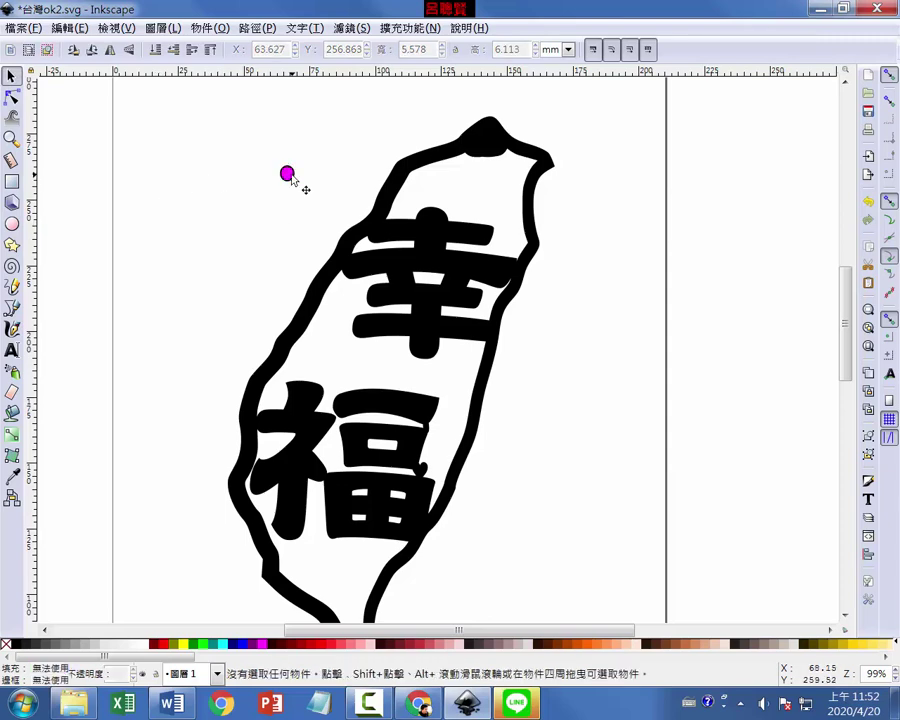
left_click_drag(287, 174, 487, 141)
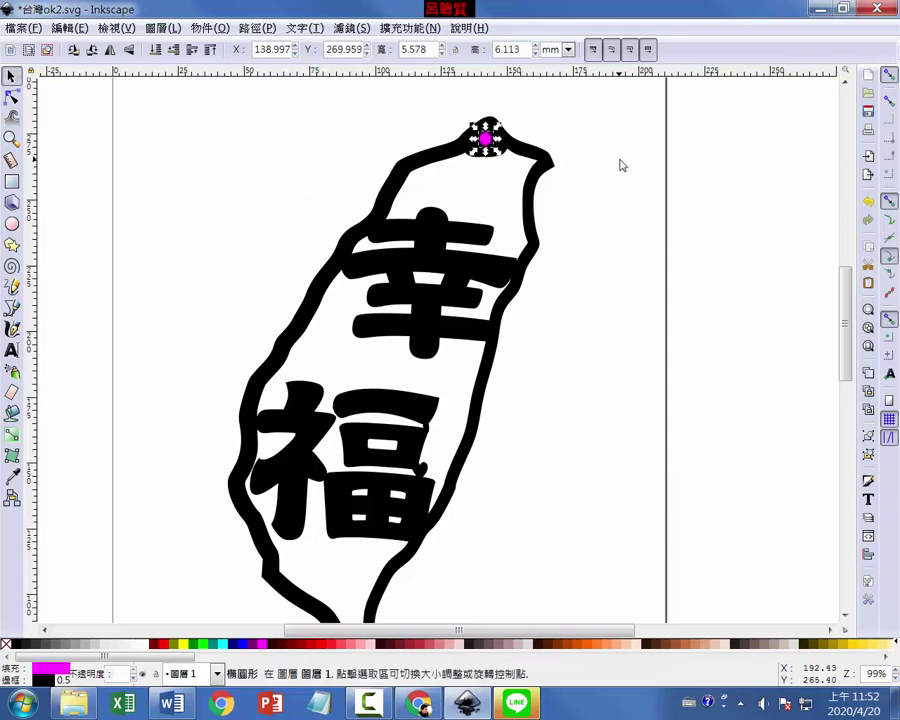
left_click(409, 113)
left_click_drag(408, 112, 592, 246)
left_click(545, 172, "shift")
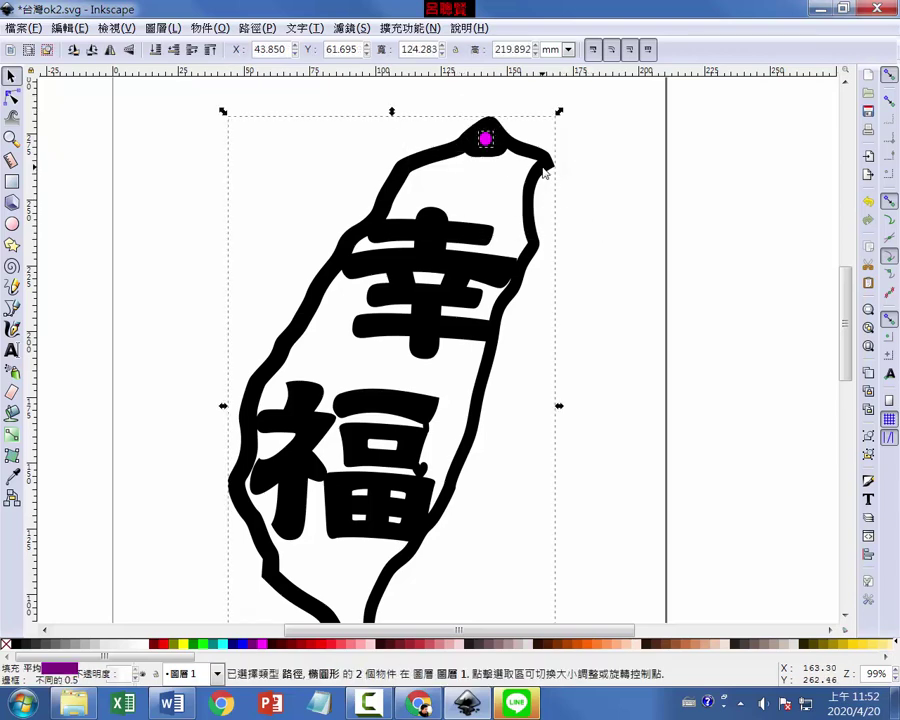
left_click(614, 173)
Copy the magenta ellipse and paste a duplicate on the blank page area east of the outline.
left_click(486, 140)
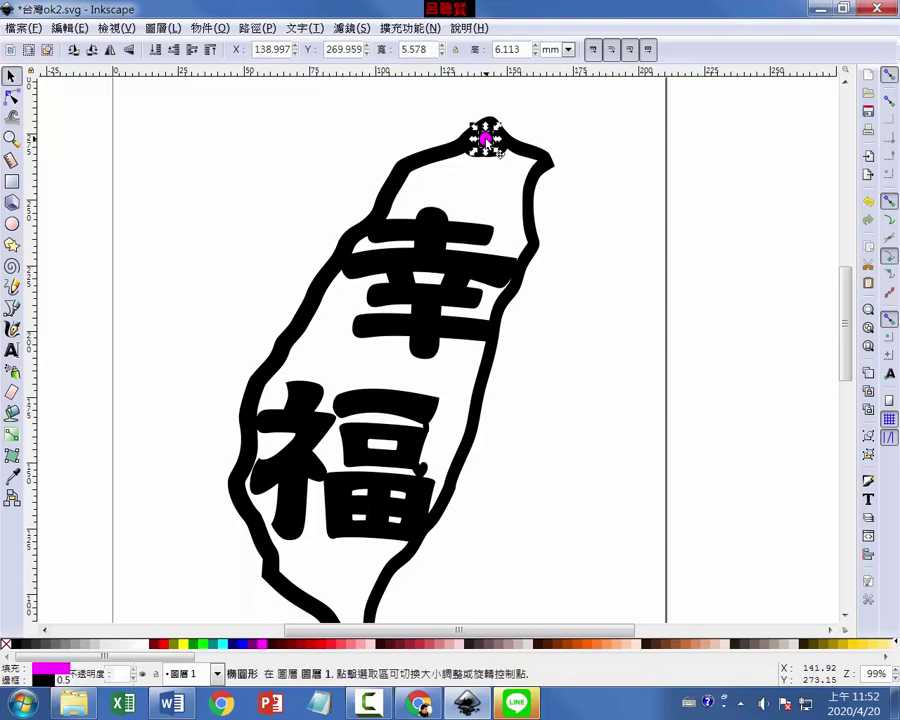
right_click(486, 141)
left_click(520, 199)
right_click(576, 315)
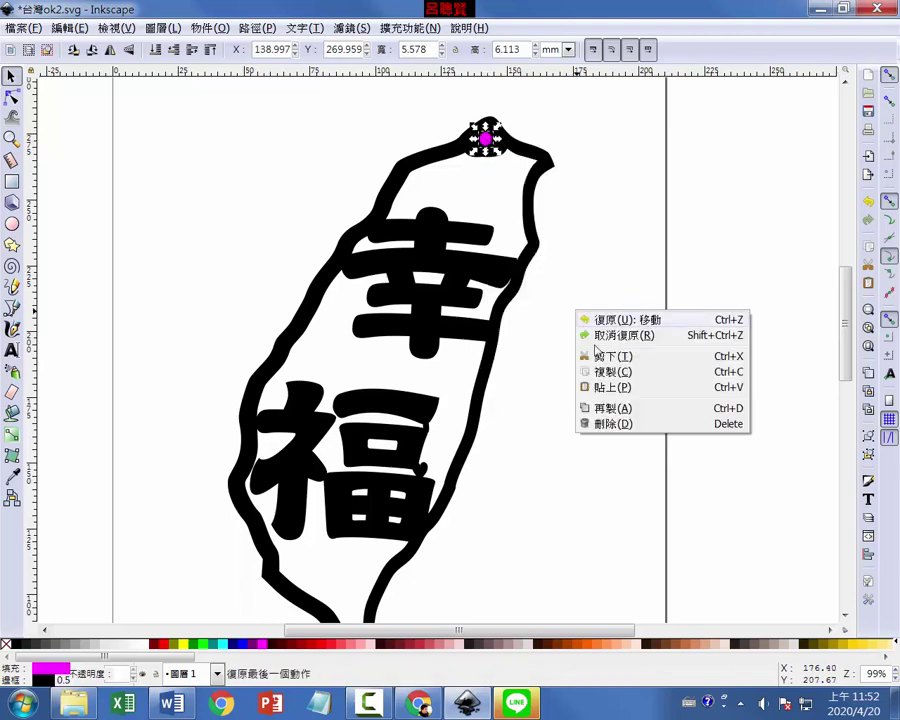
left_click(606, 388)
left_click(493, 185)
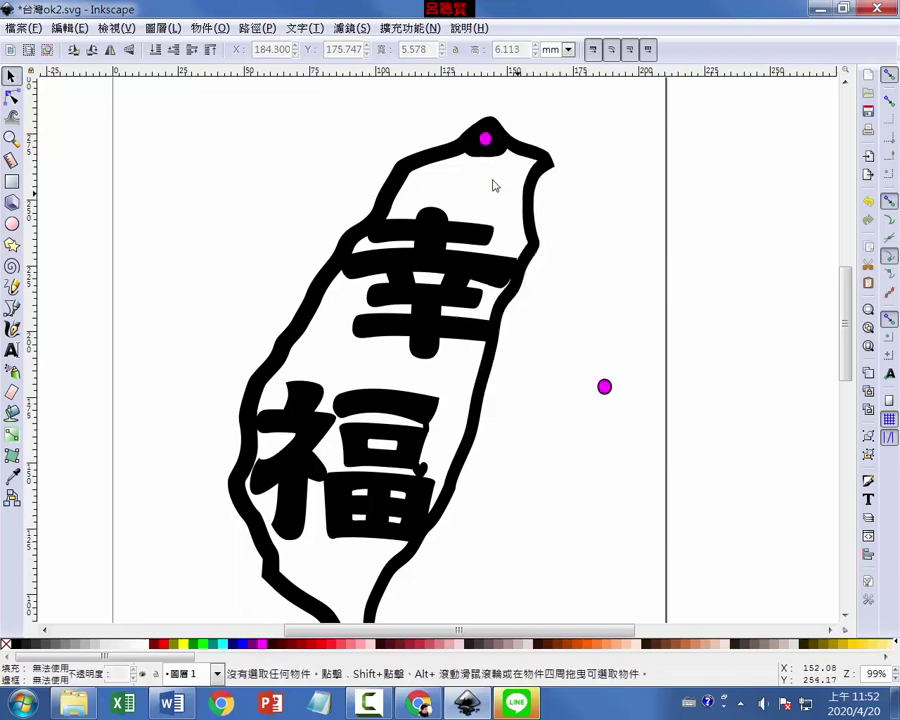
Subtract the magenta ellipse on the northern tip from the combined outline path to cut a hanging hole.
left_click(487, 141)
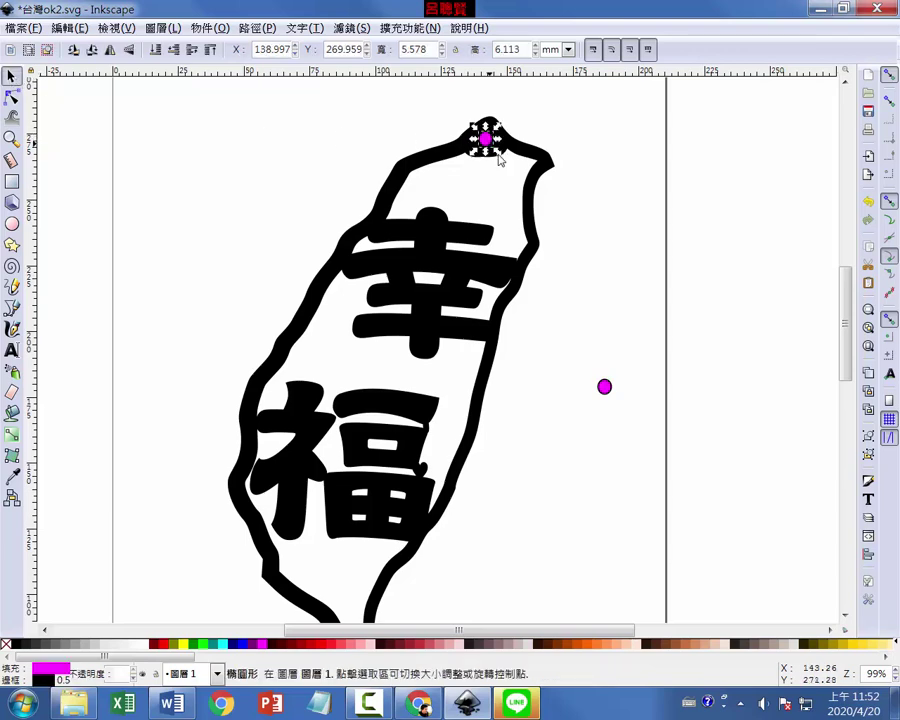
left_click(546, 168, "shift")
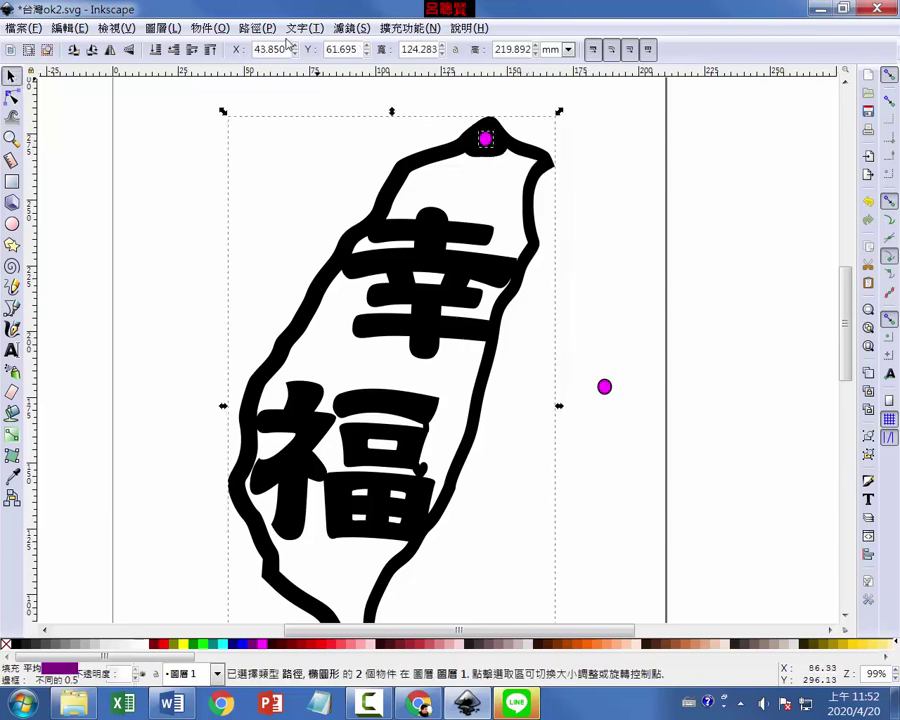
left_click(263, 30)
left_click(273, 130)
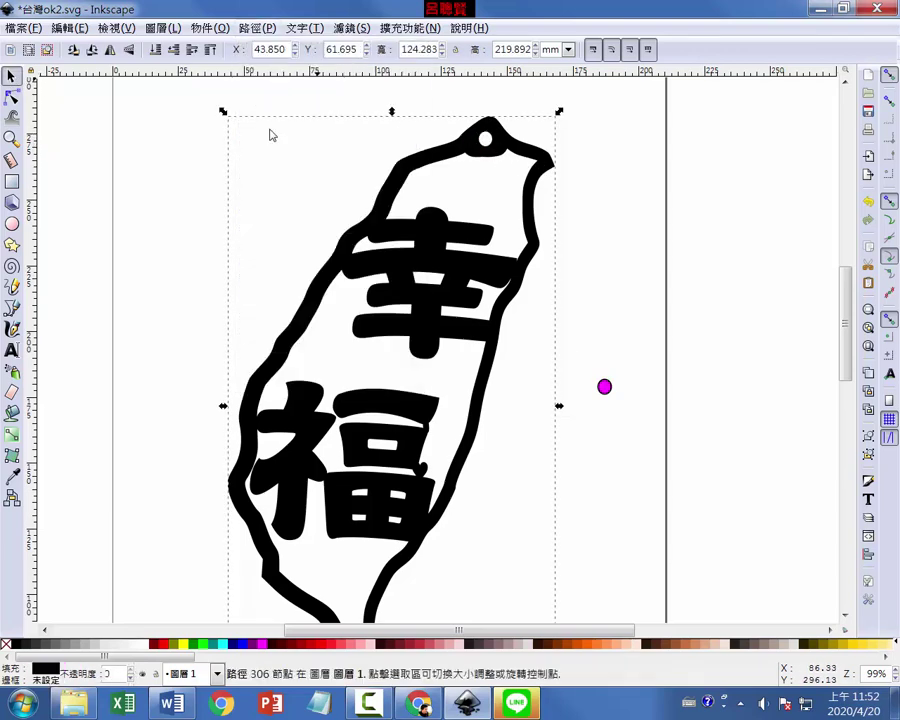
left_click(651, 289)
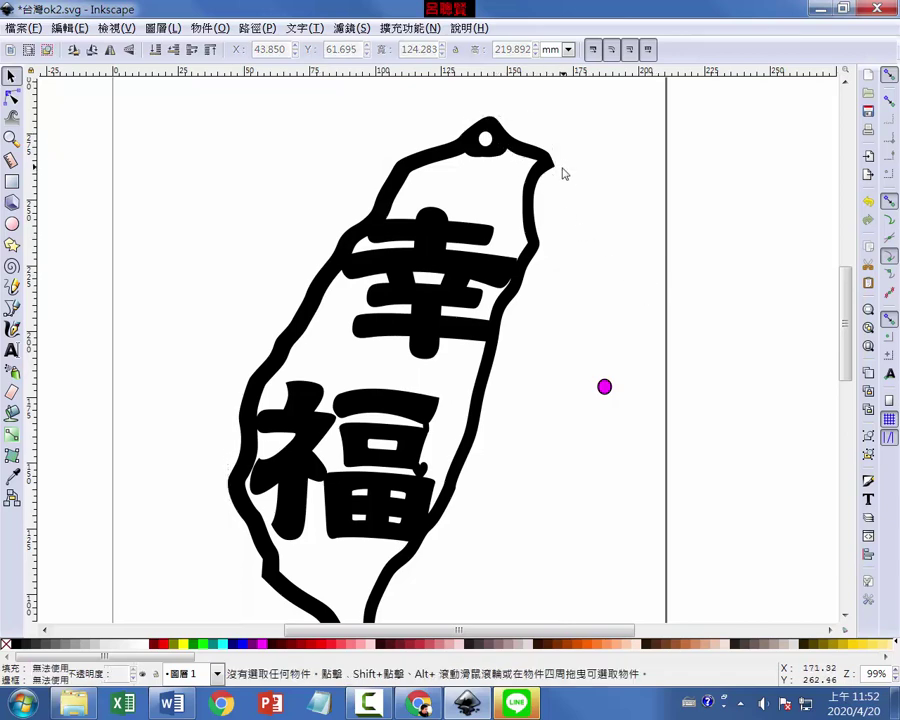
Move the duplicate magenta ellipse onto the filled southern tip and subtract it from the combined outline path to cut a second hole.
scroll(622, 356, "down", 3)
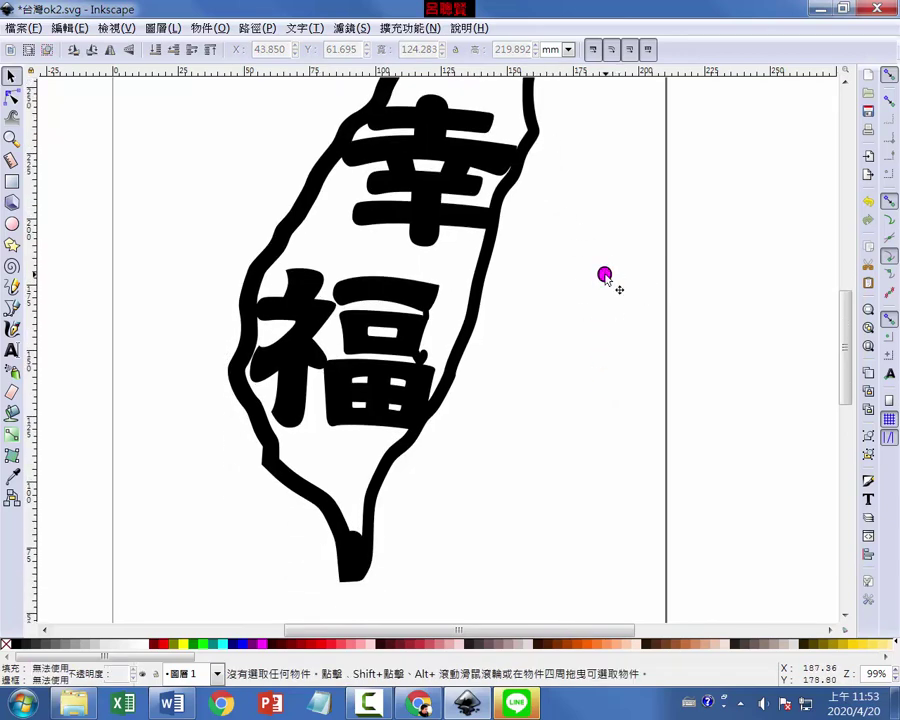
left_click_drag(608, 279, 345, 573)
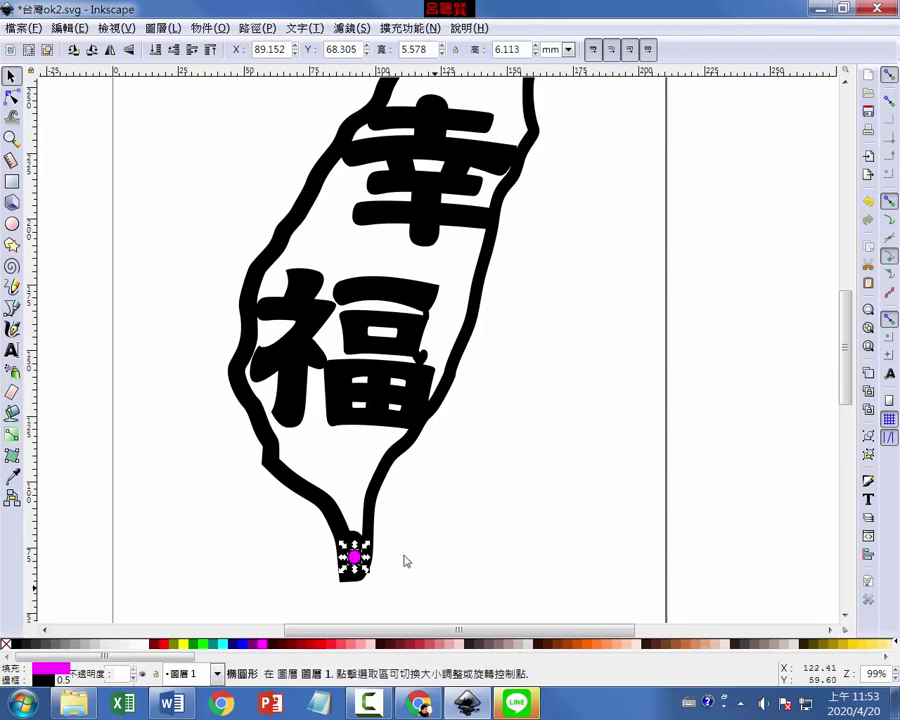
left_click(380, 510, "shift")
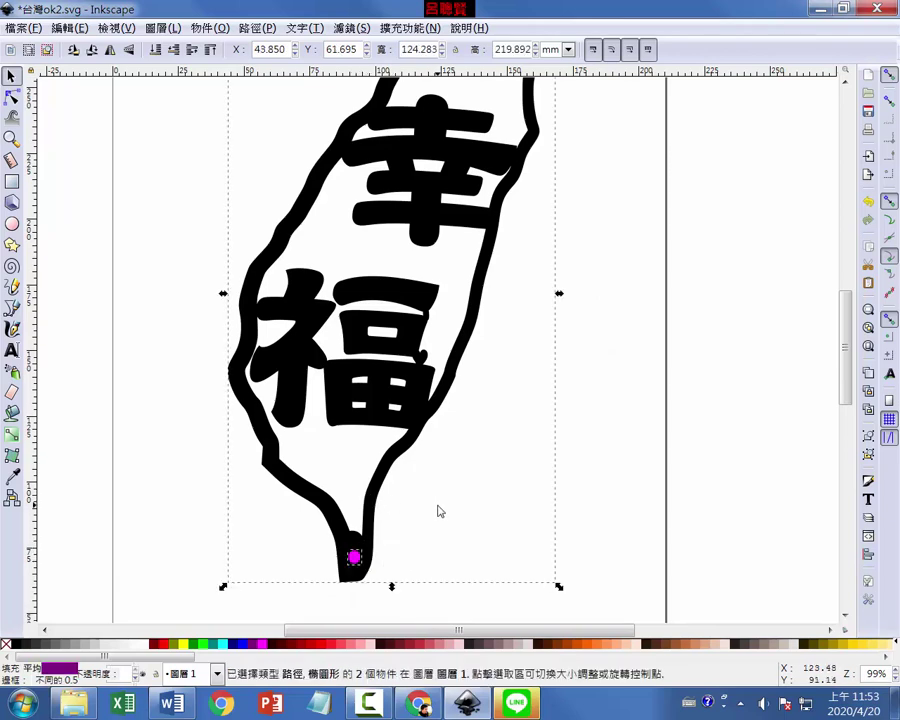
left_click(257, 28)
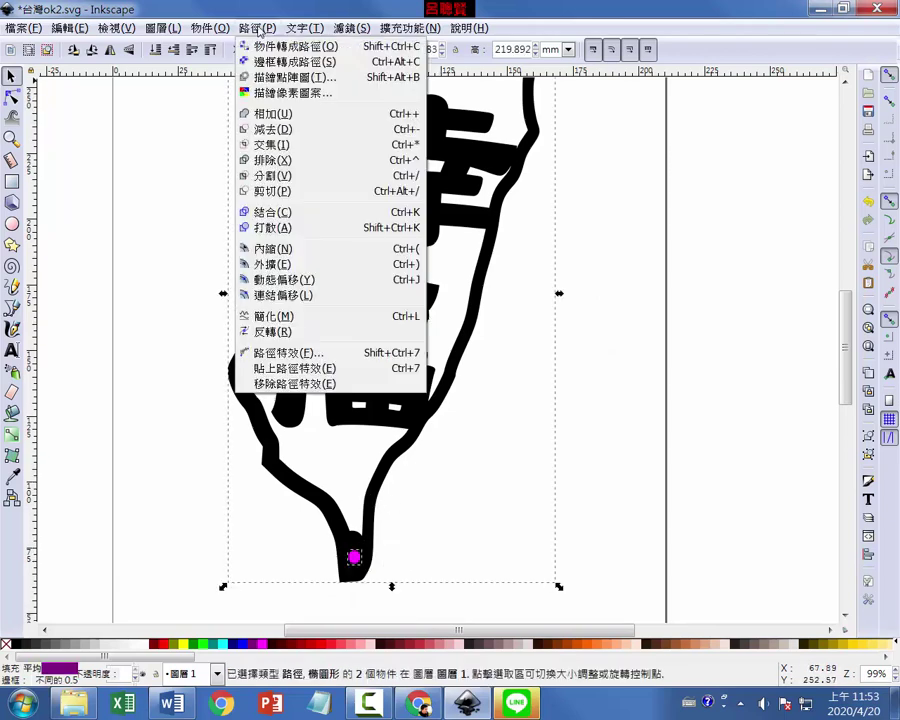
left_click(272, 129)
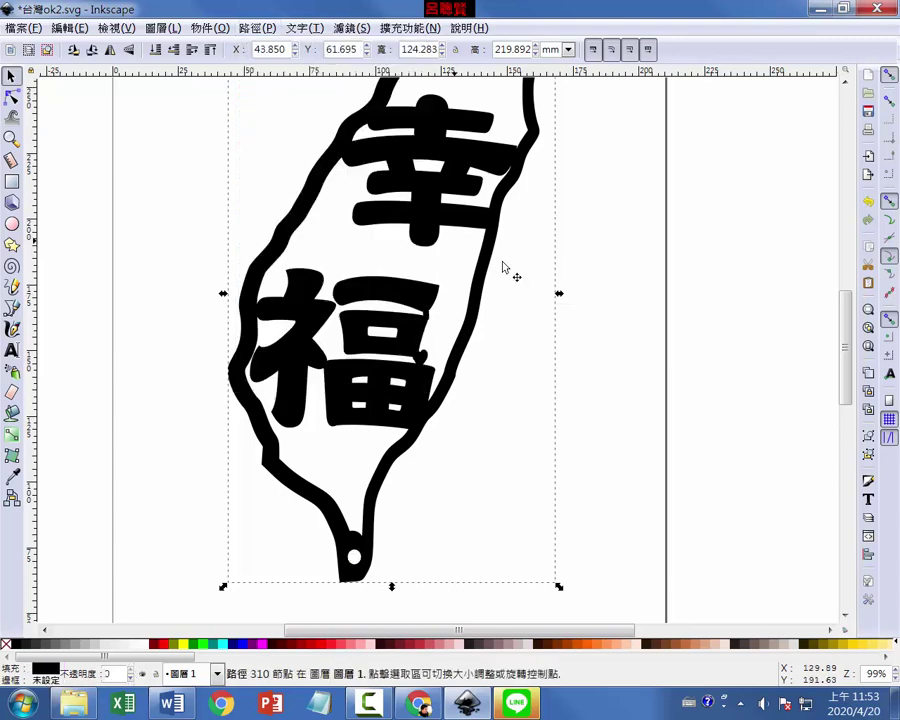
left_click(603, 378)
scroll(603, 378, "up", 1)
scroll(603, 378, "down", 2)
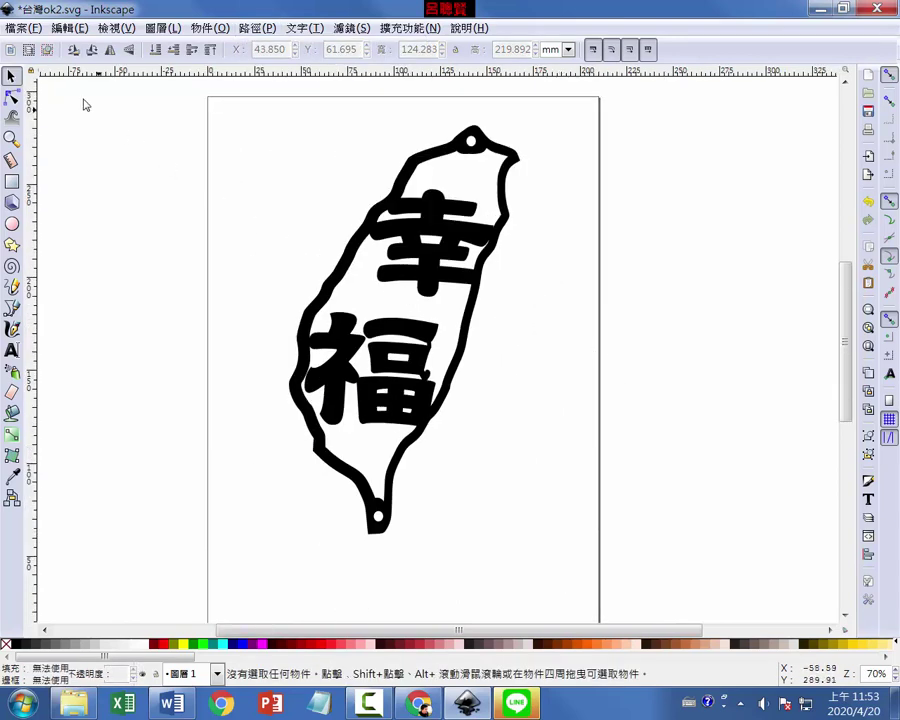
Save the drawing under the new name 幸福台灣完成 in Inkscape SVG format.
left_click(29, 29)
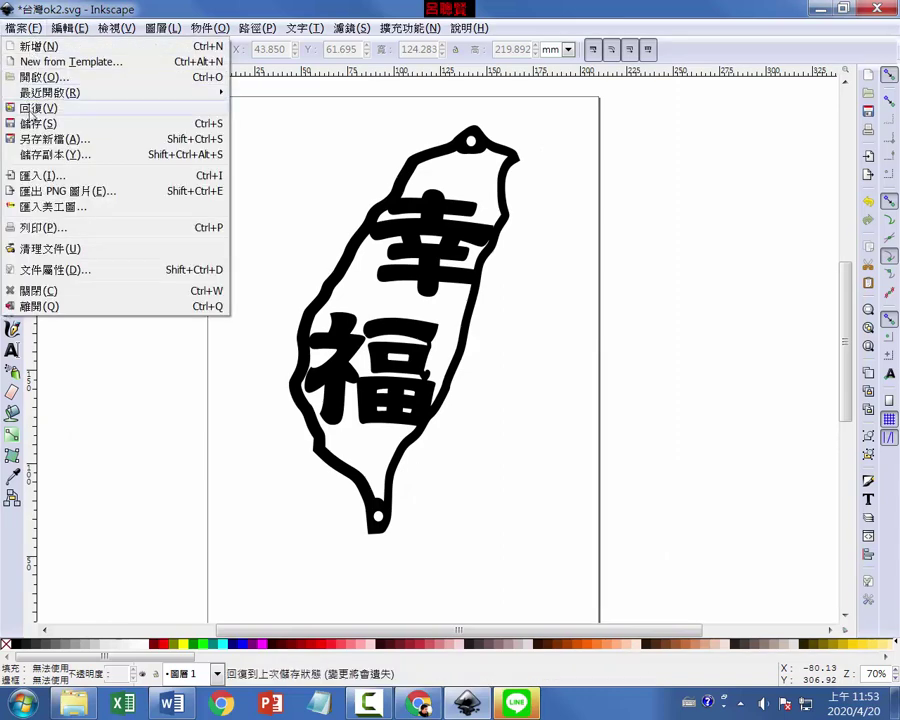
left_click(55, 139)
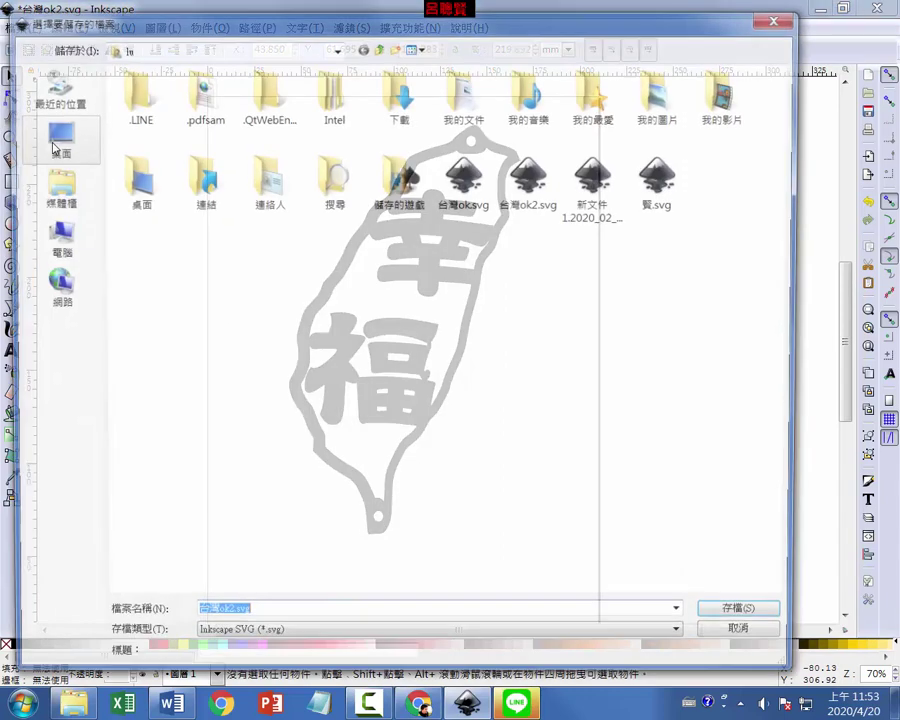
left_click(270, 622)
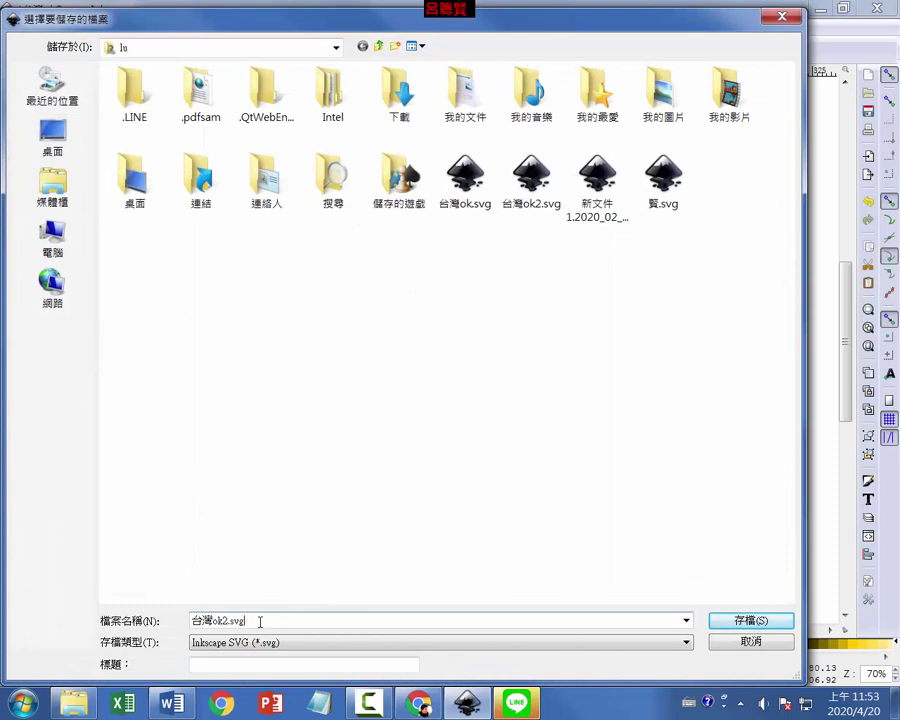
double_click(258, 621)
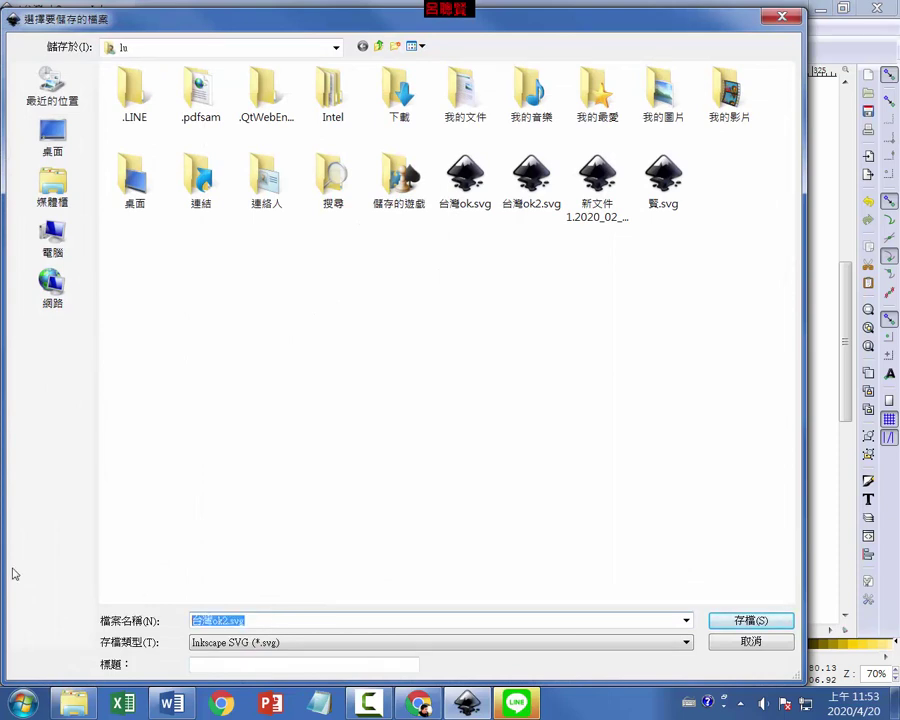
type("台")
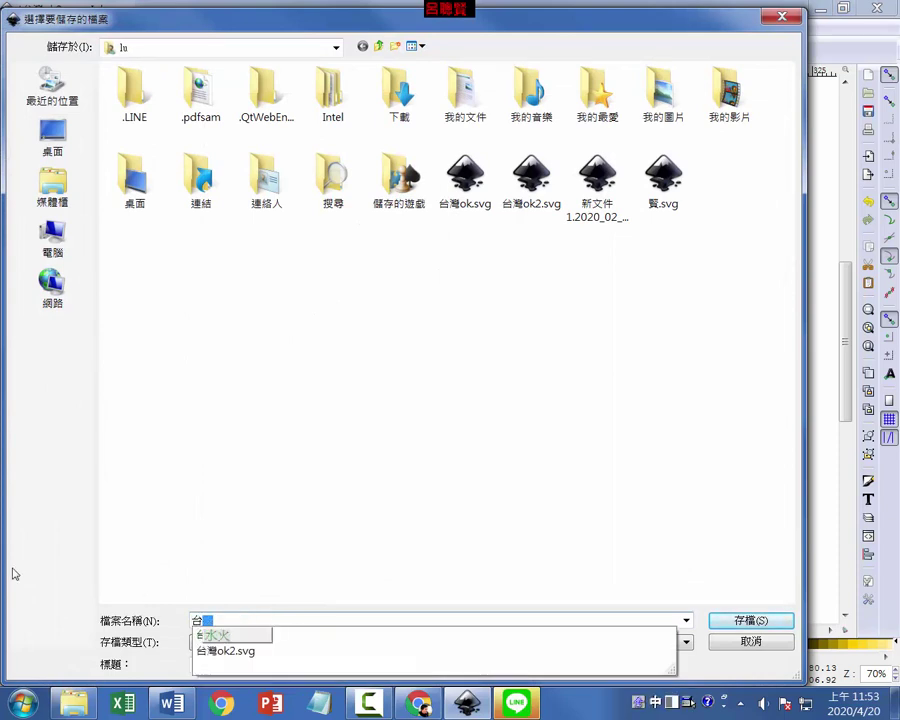
type("灣完成")
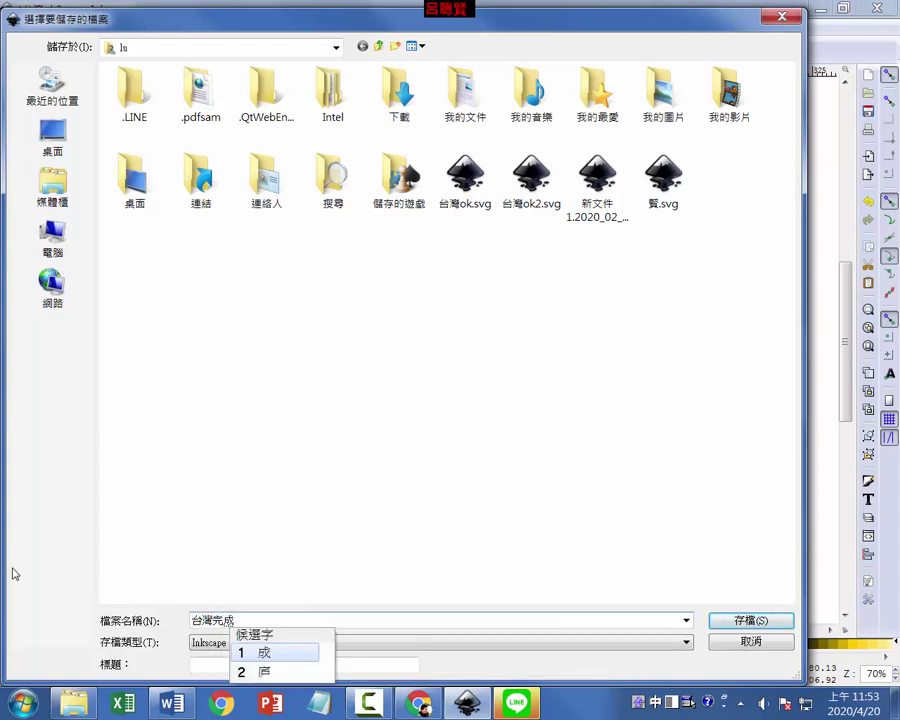
key("Return")
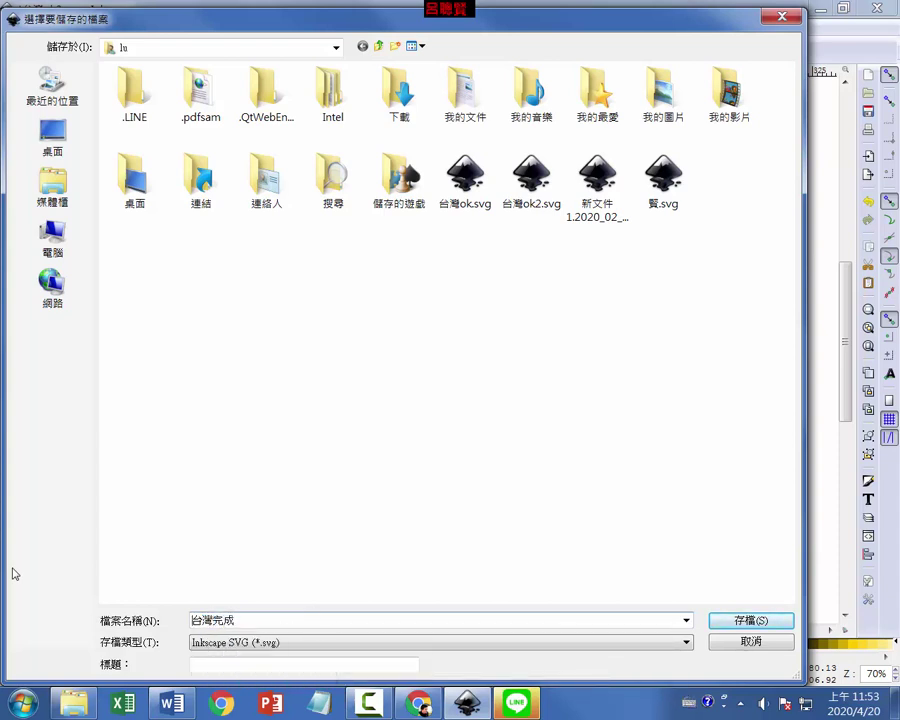
key("ctrl+space")
key("j")
key("space")
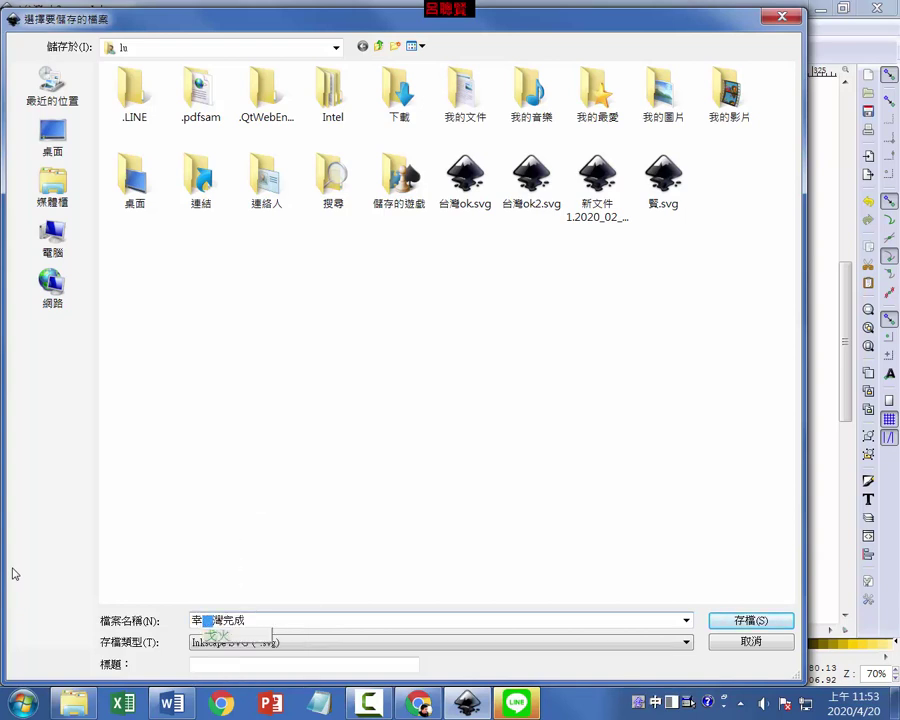
key("space")
key("Return")
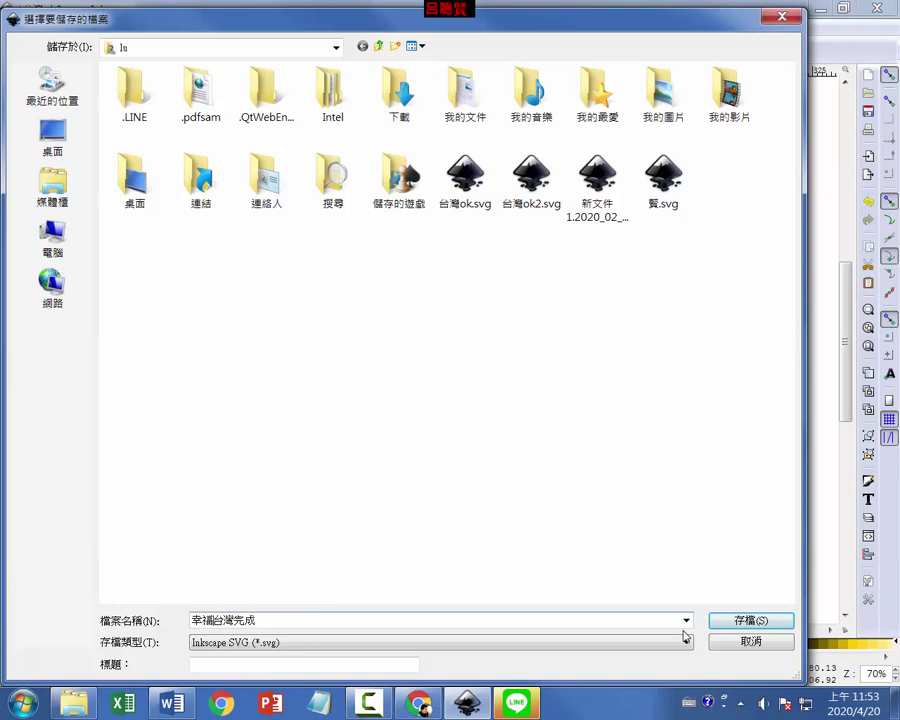
left_click(740, 619)
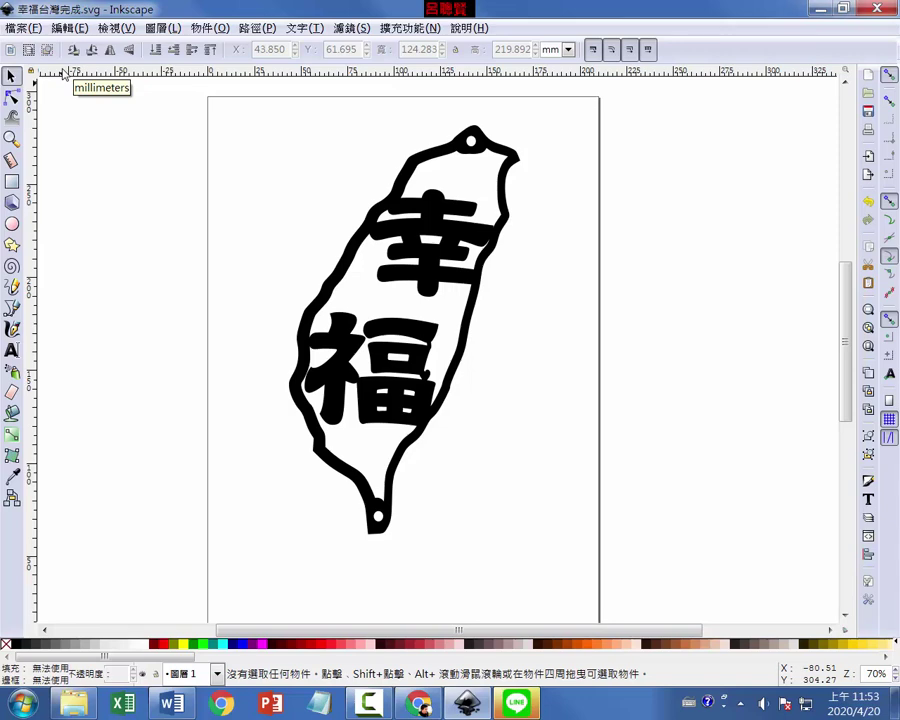
left_click(25, 28)
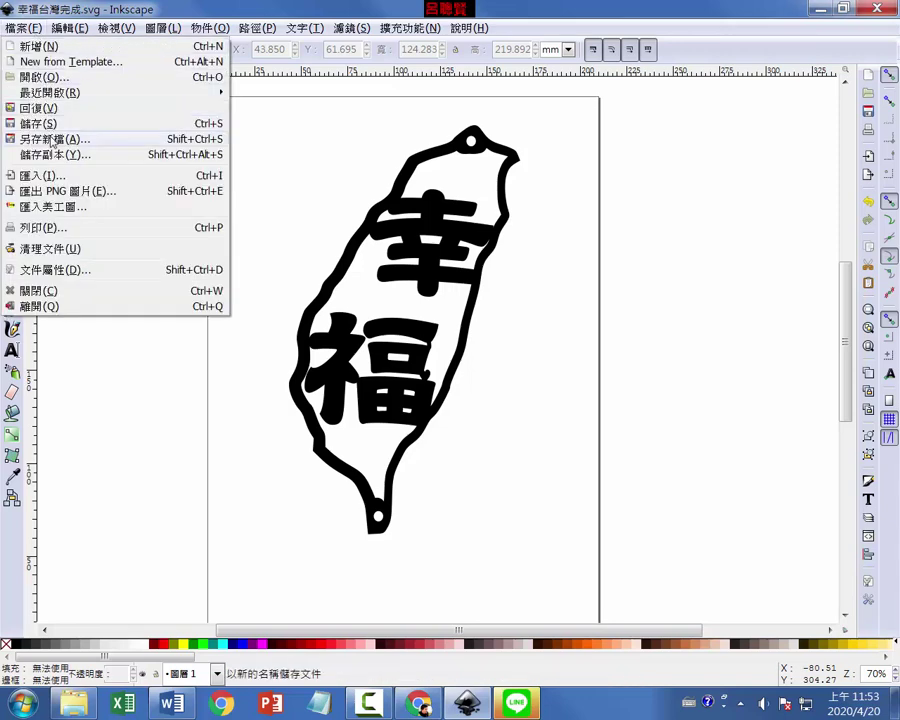
left_click(127, 252)
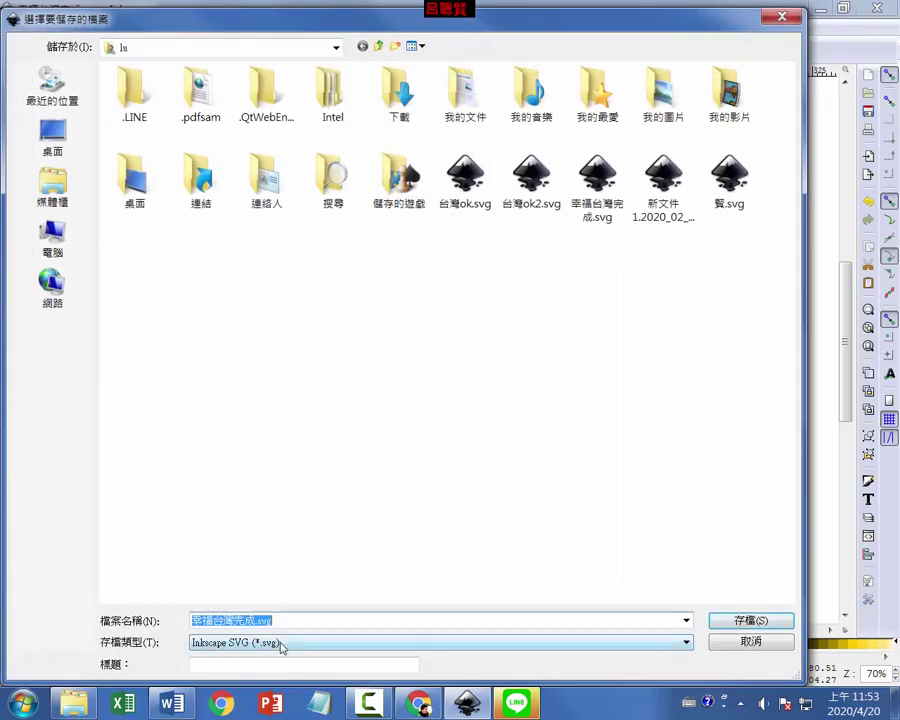
left_click(752, 642)
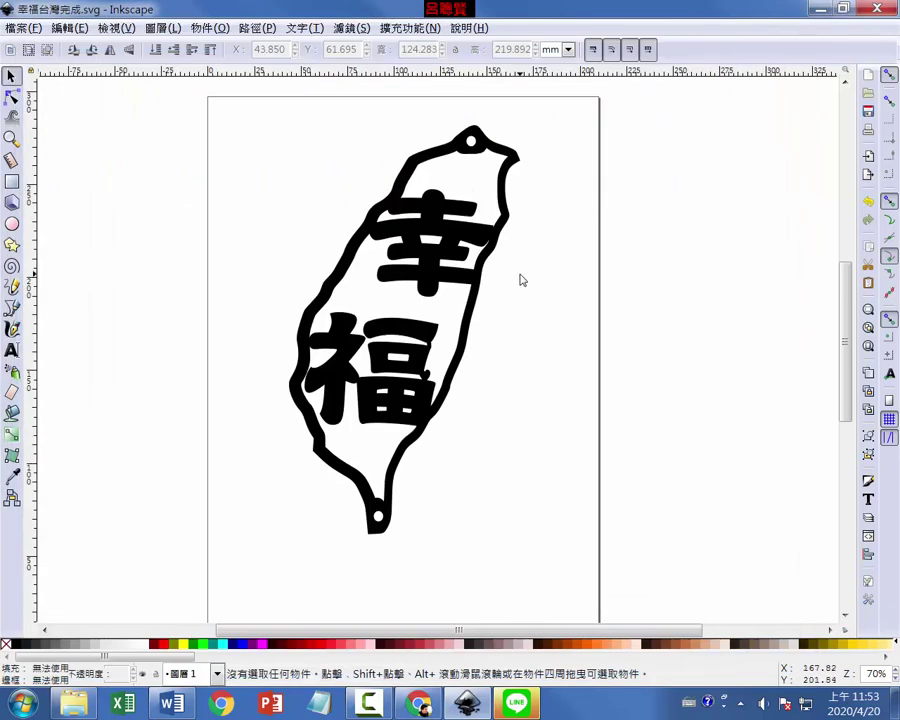